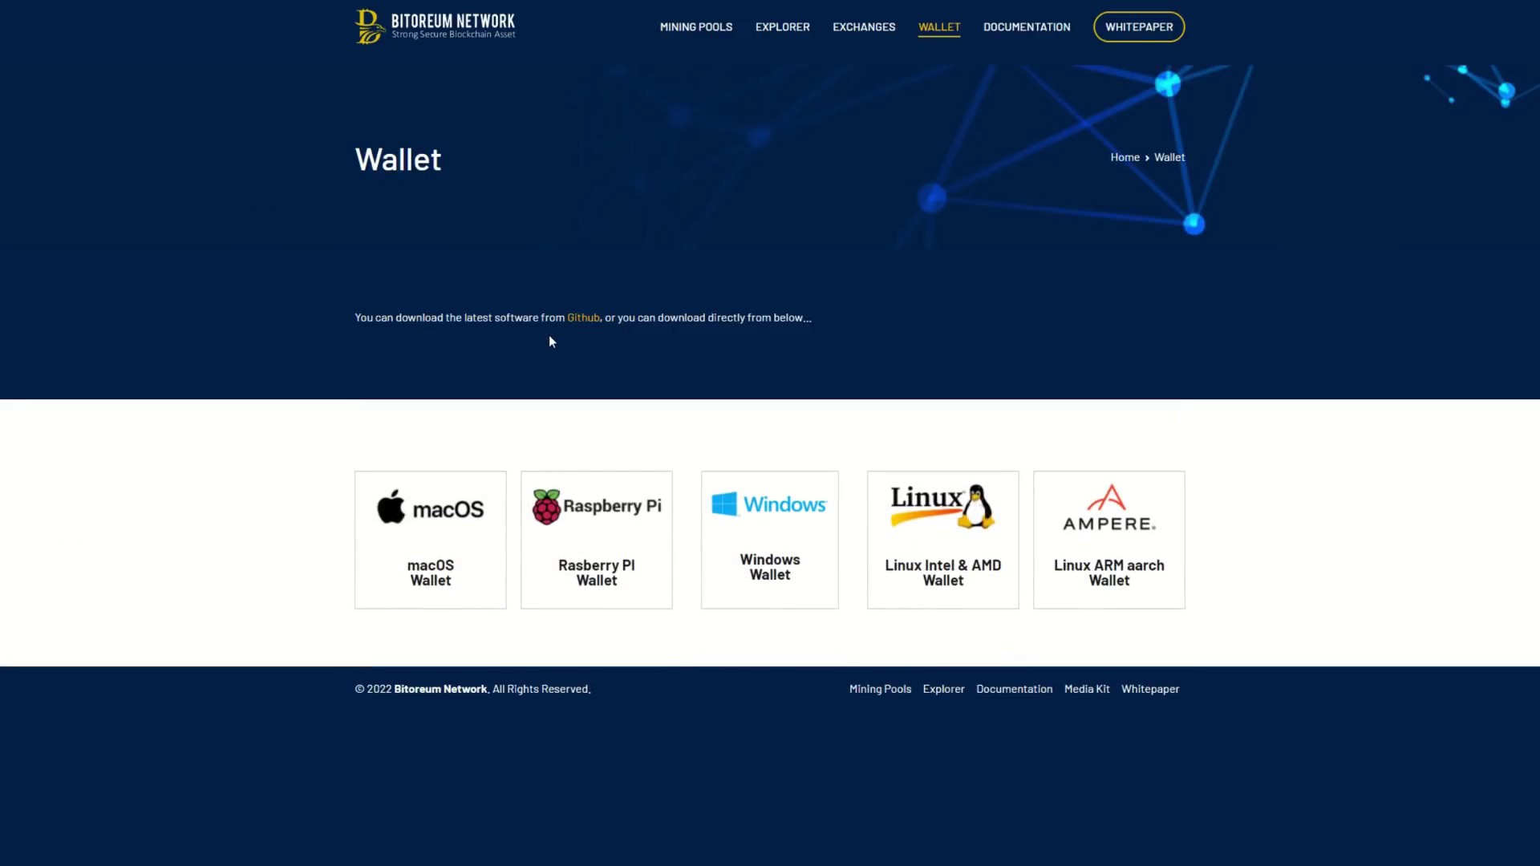
Download the Windows Bitoreum wallet from the Bitoreum Wallet page
left_click(775, 510)
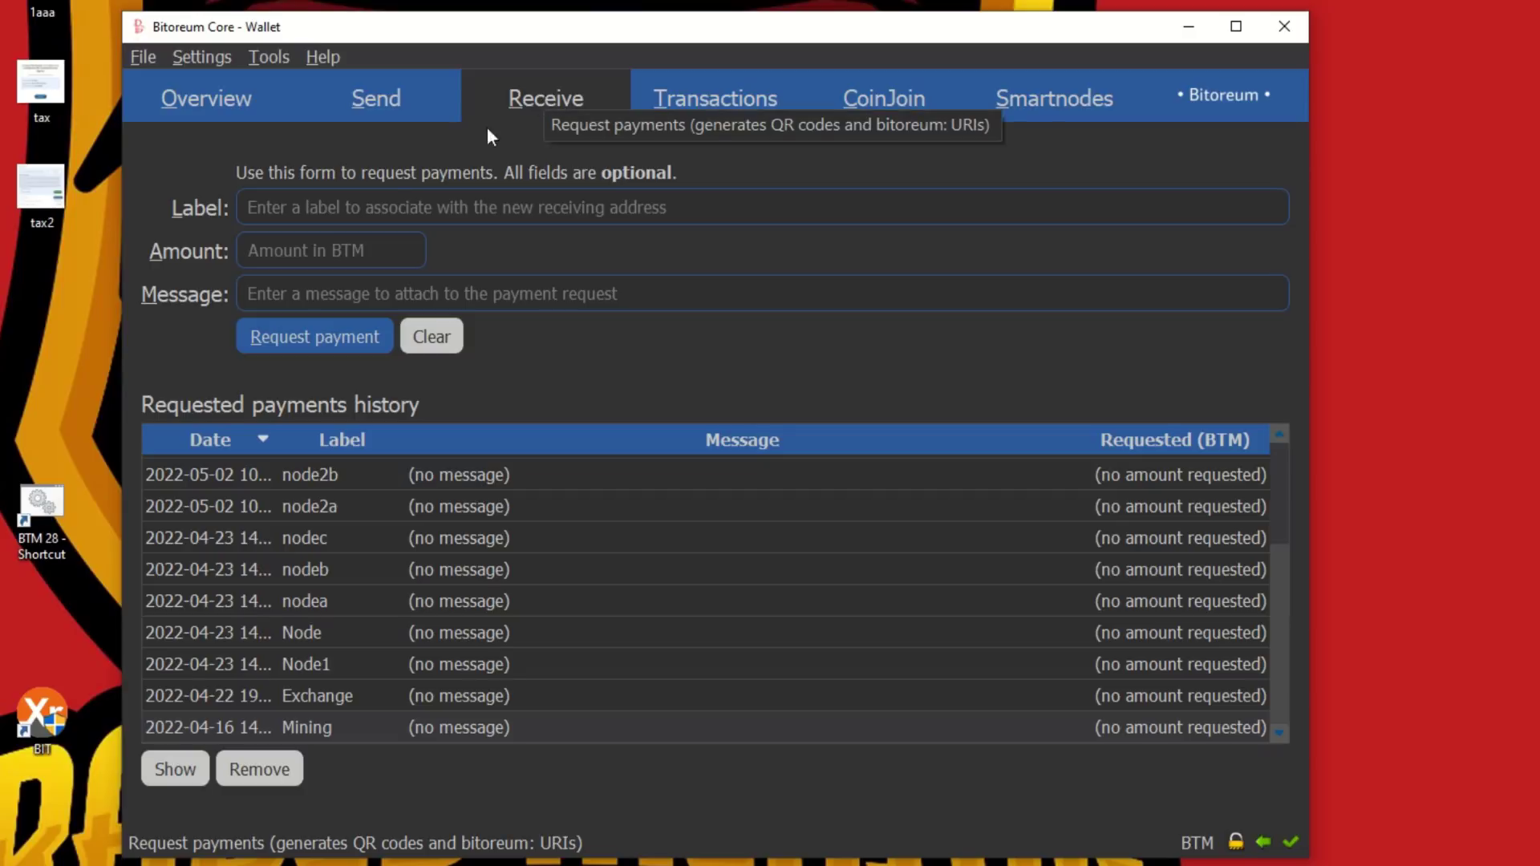
Label a receiving address 'mining', then copy the Mining payment request's address
left_click(353, 212)
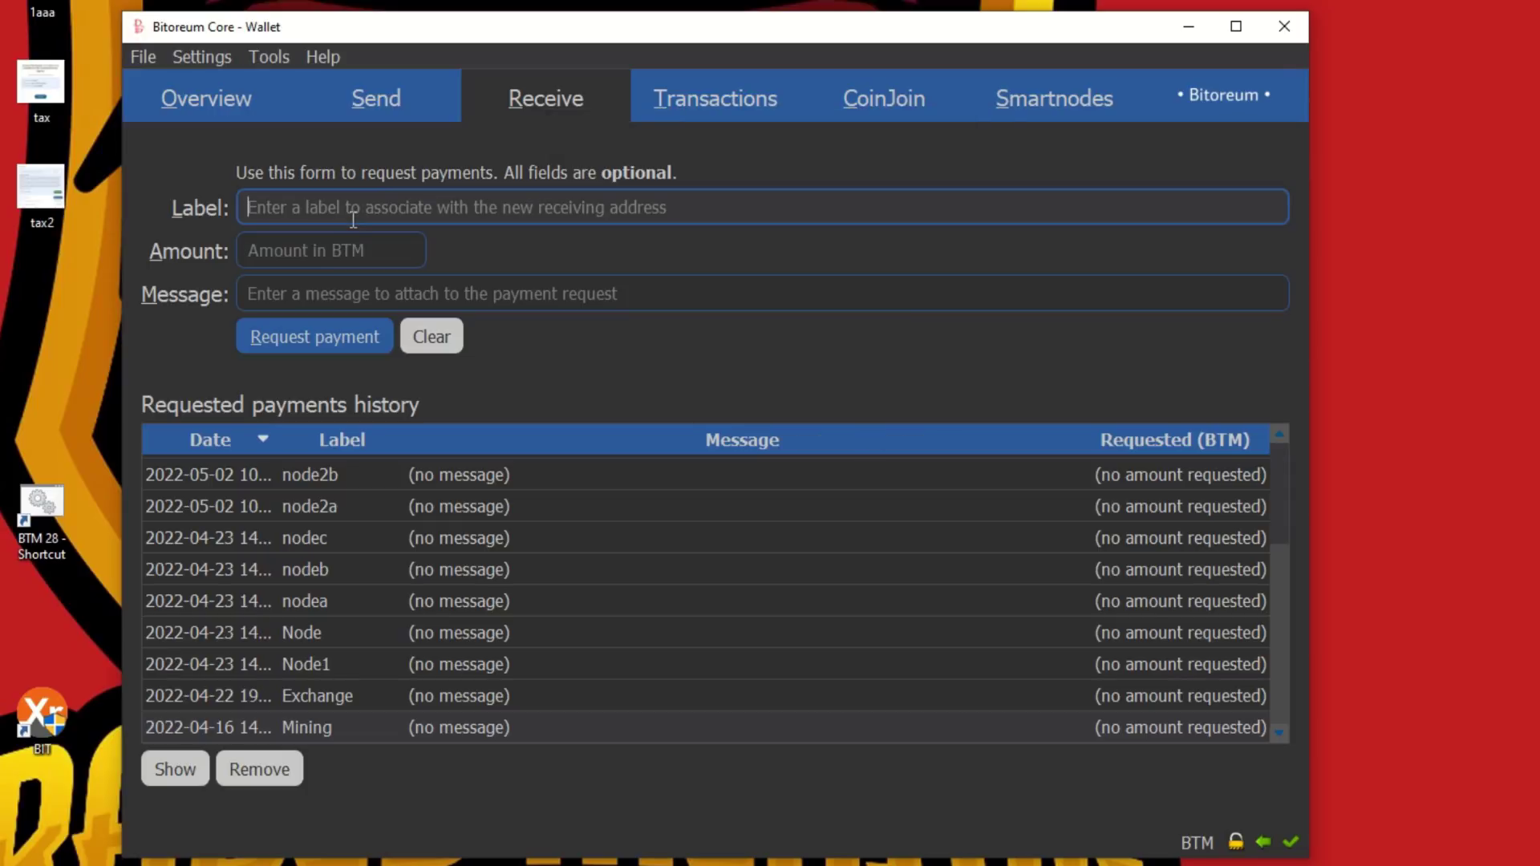
type("min")
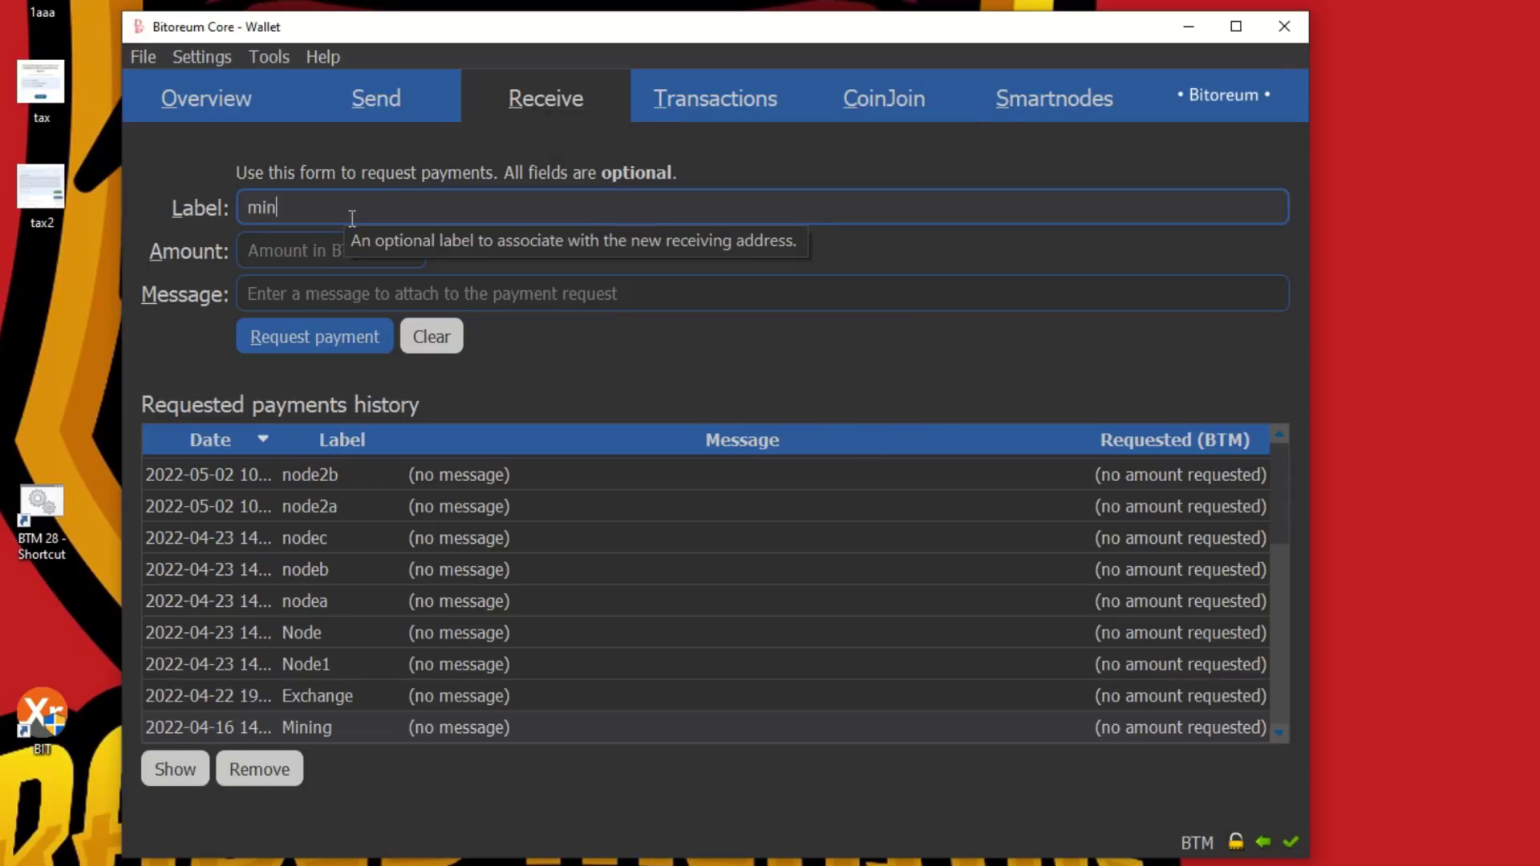
type("ing")
double_click(321, 729)
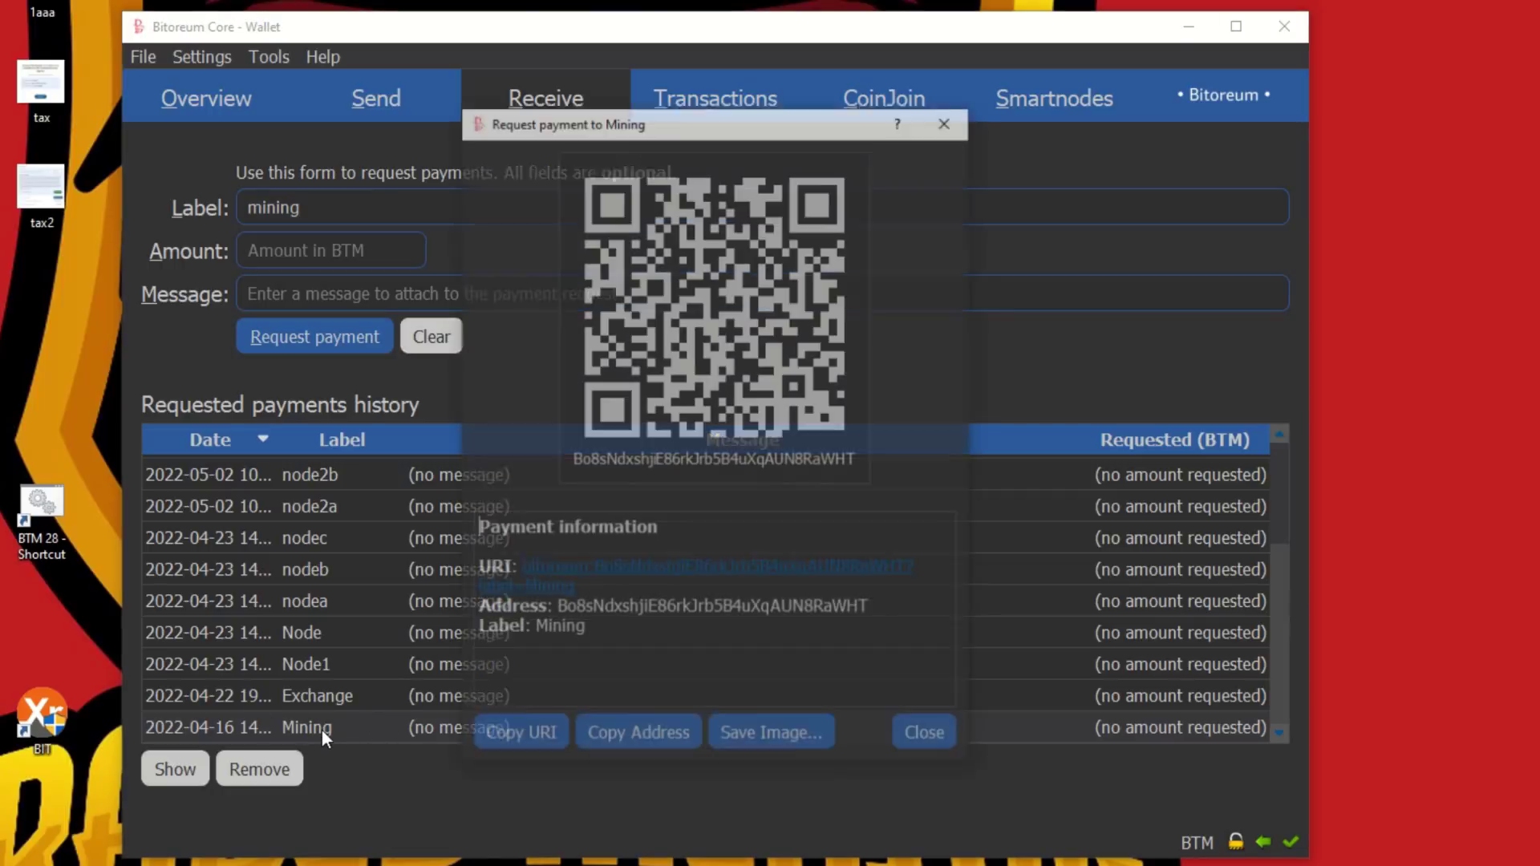
left_click(622, 734)
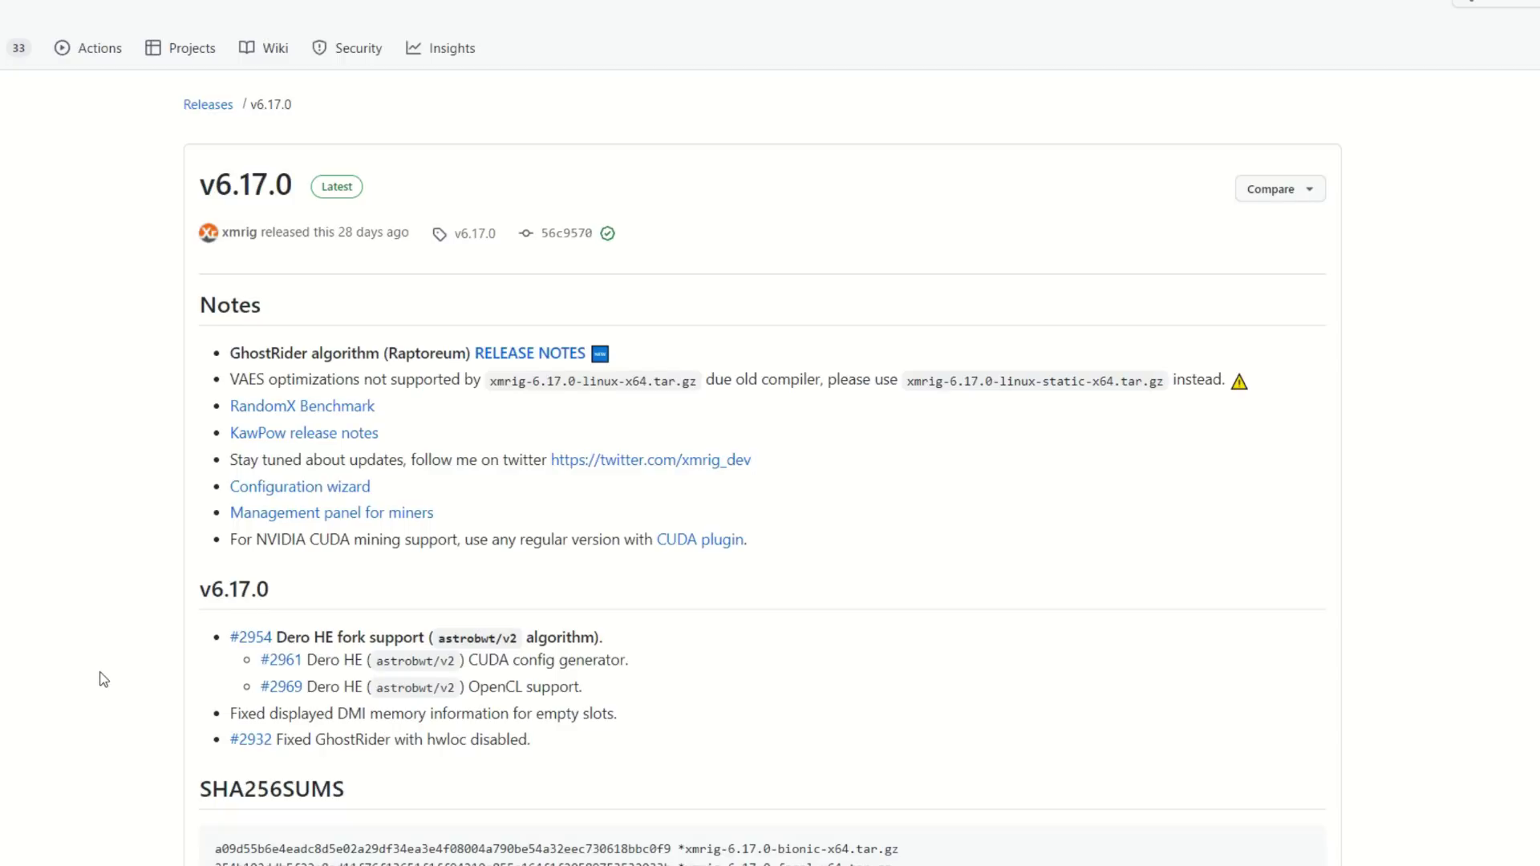
Scroll down the XMRig v6.17.0 release page toward its Assets downloads
scroll(98, 677, "down", 10)
scroll(103, 679, "down", 4)
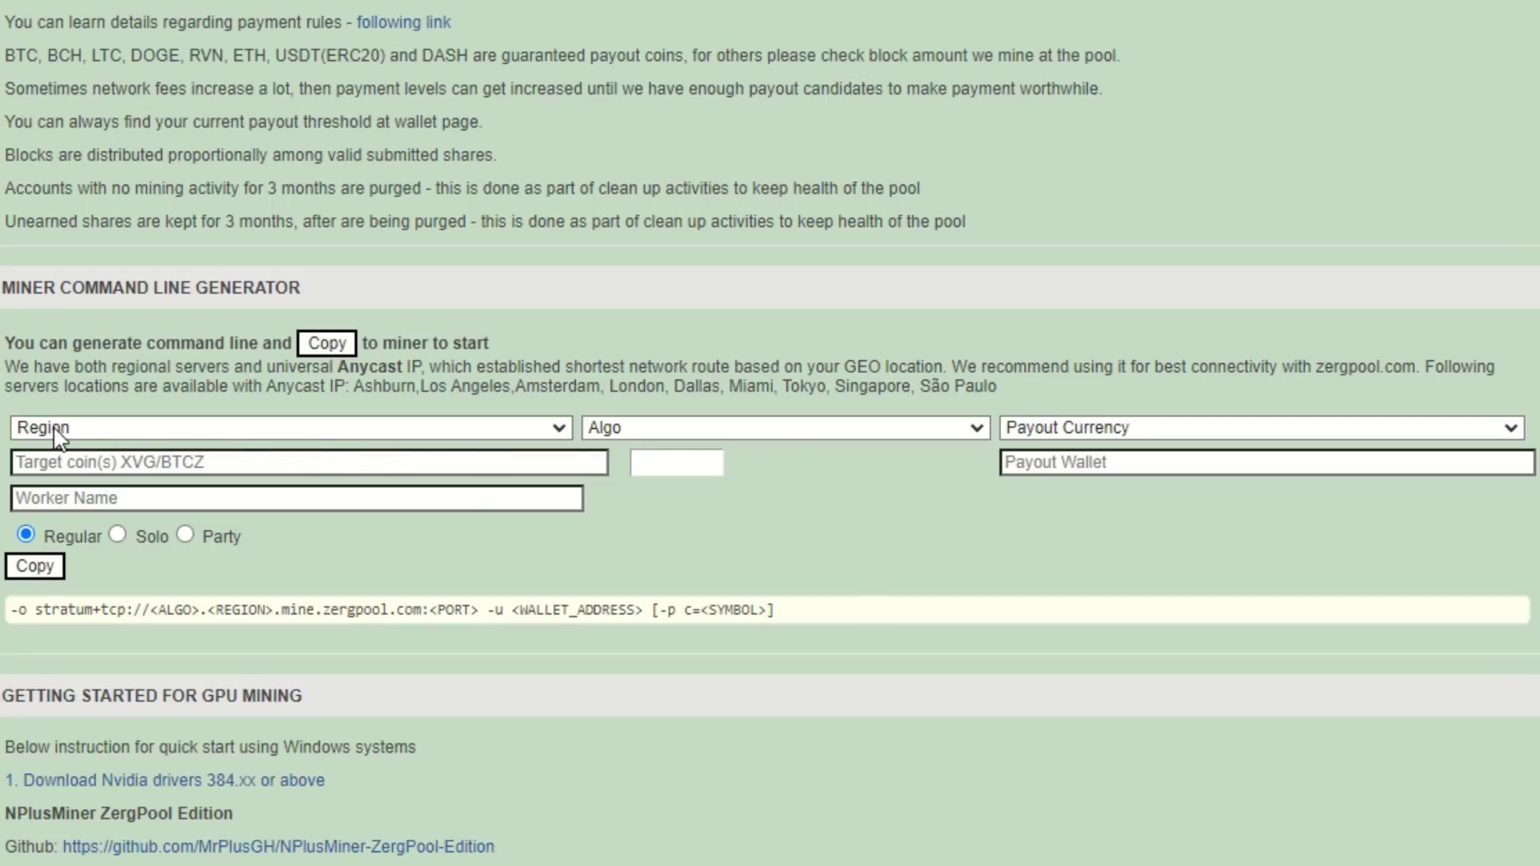
Choose North America as the region and ghostrider as the algorithm
left_click(559, 427)
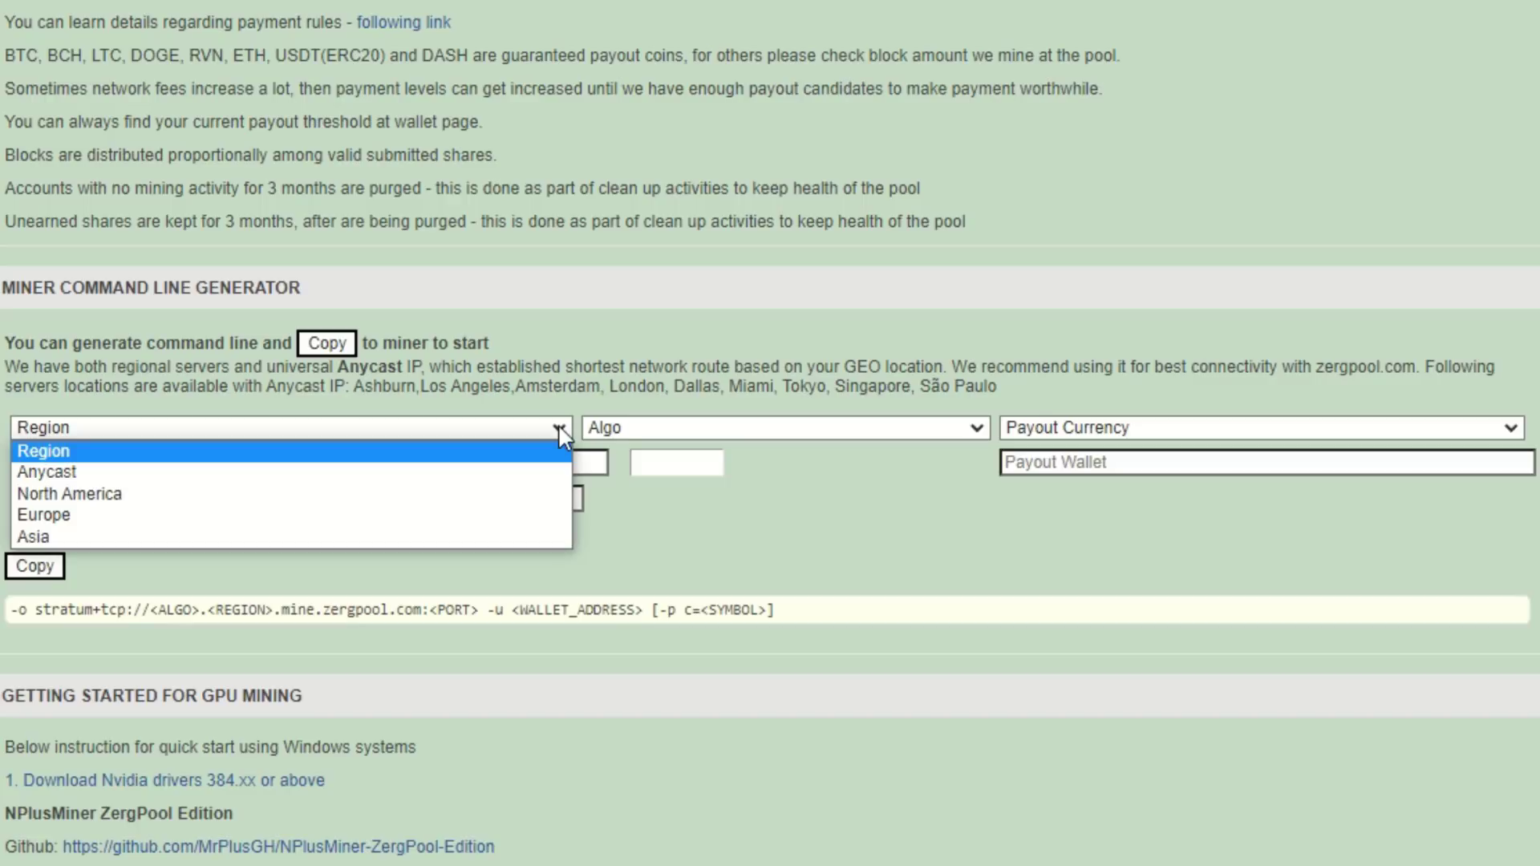
left_click(105, 503)
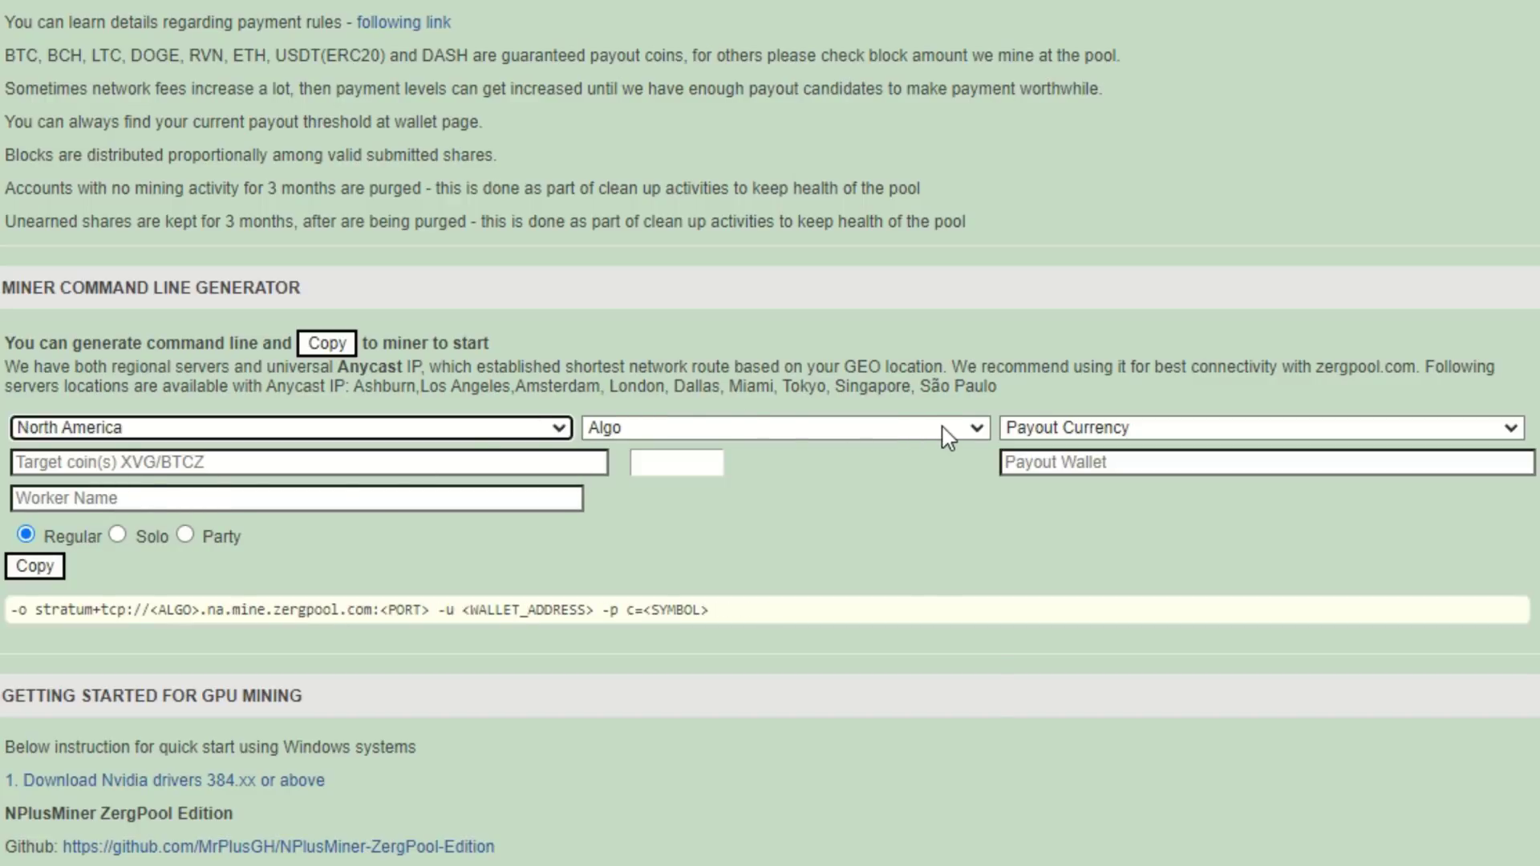
left_click(947, 433)
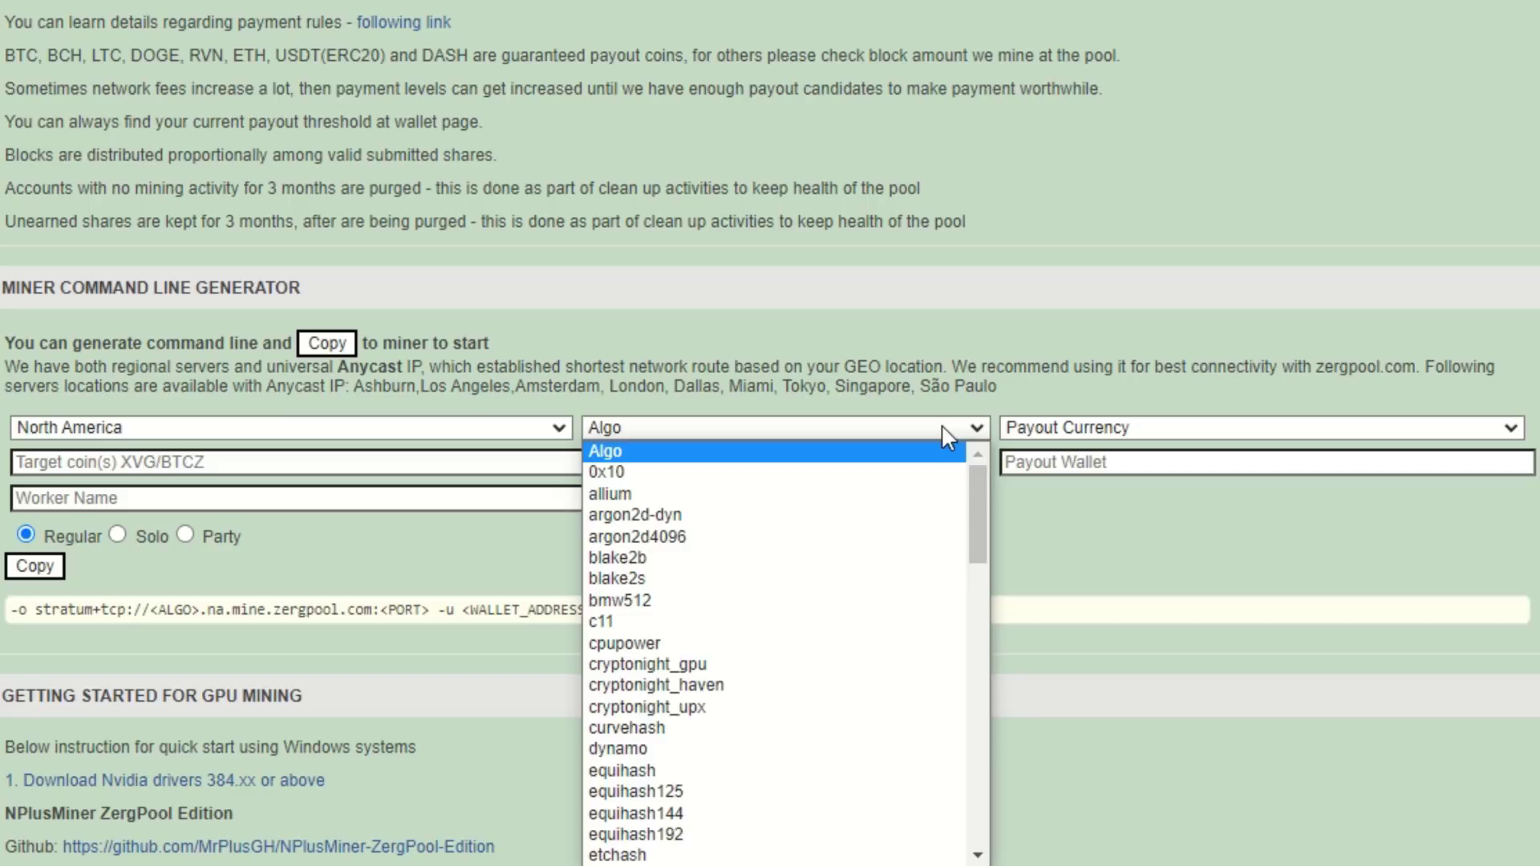
key("g")
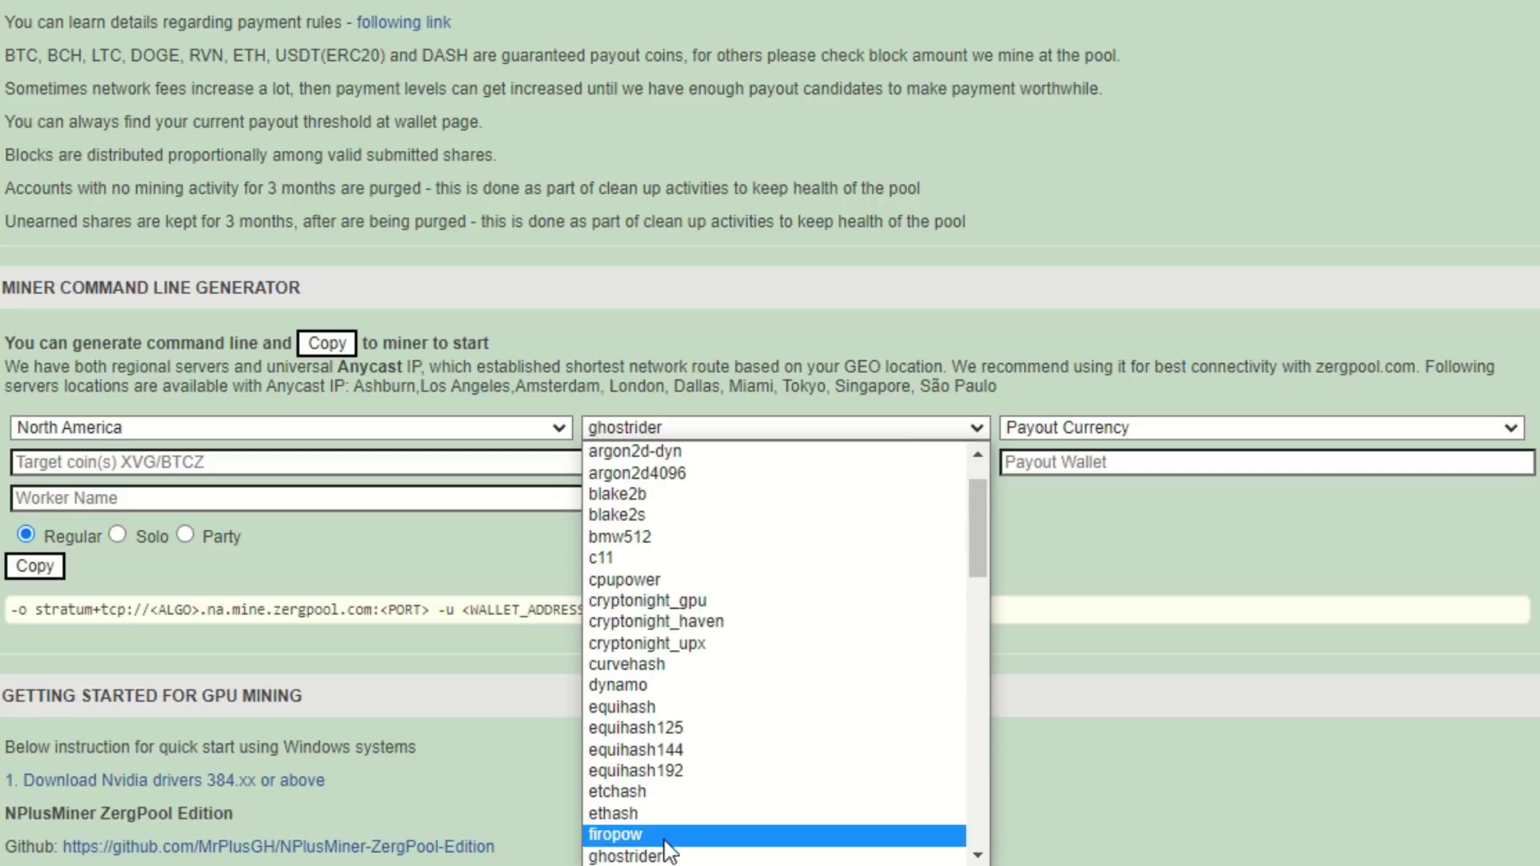
left_click(659, 856)
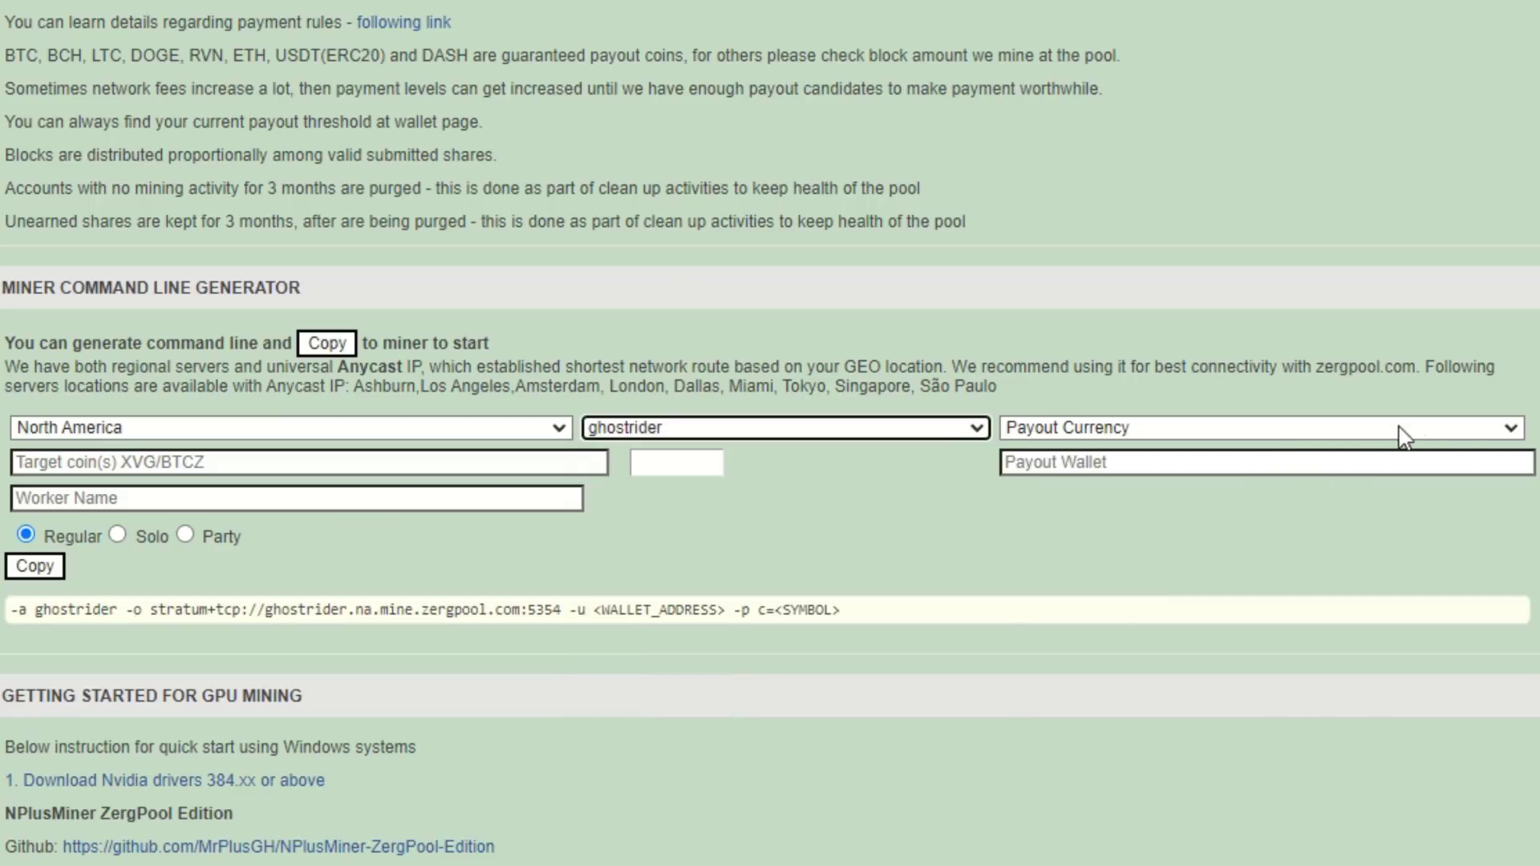
Set BTM as the payout currency and tick BTM as the coin to mine
left_click(1508, 436)
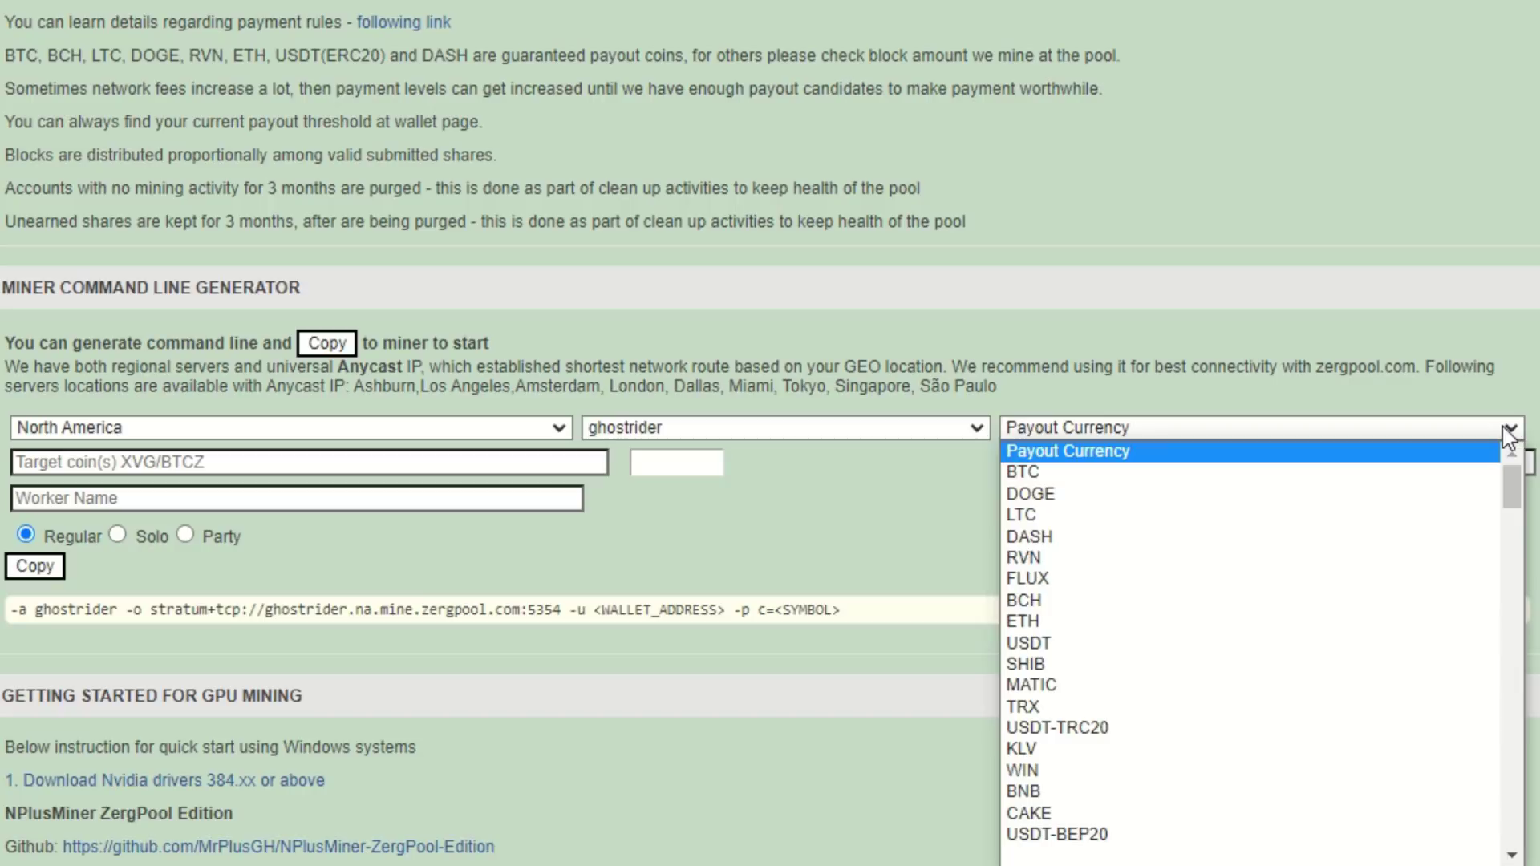
scroll(1235, 562, "down", 5)
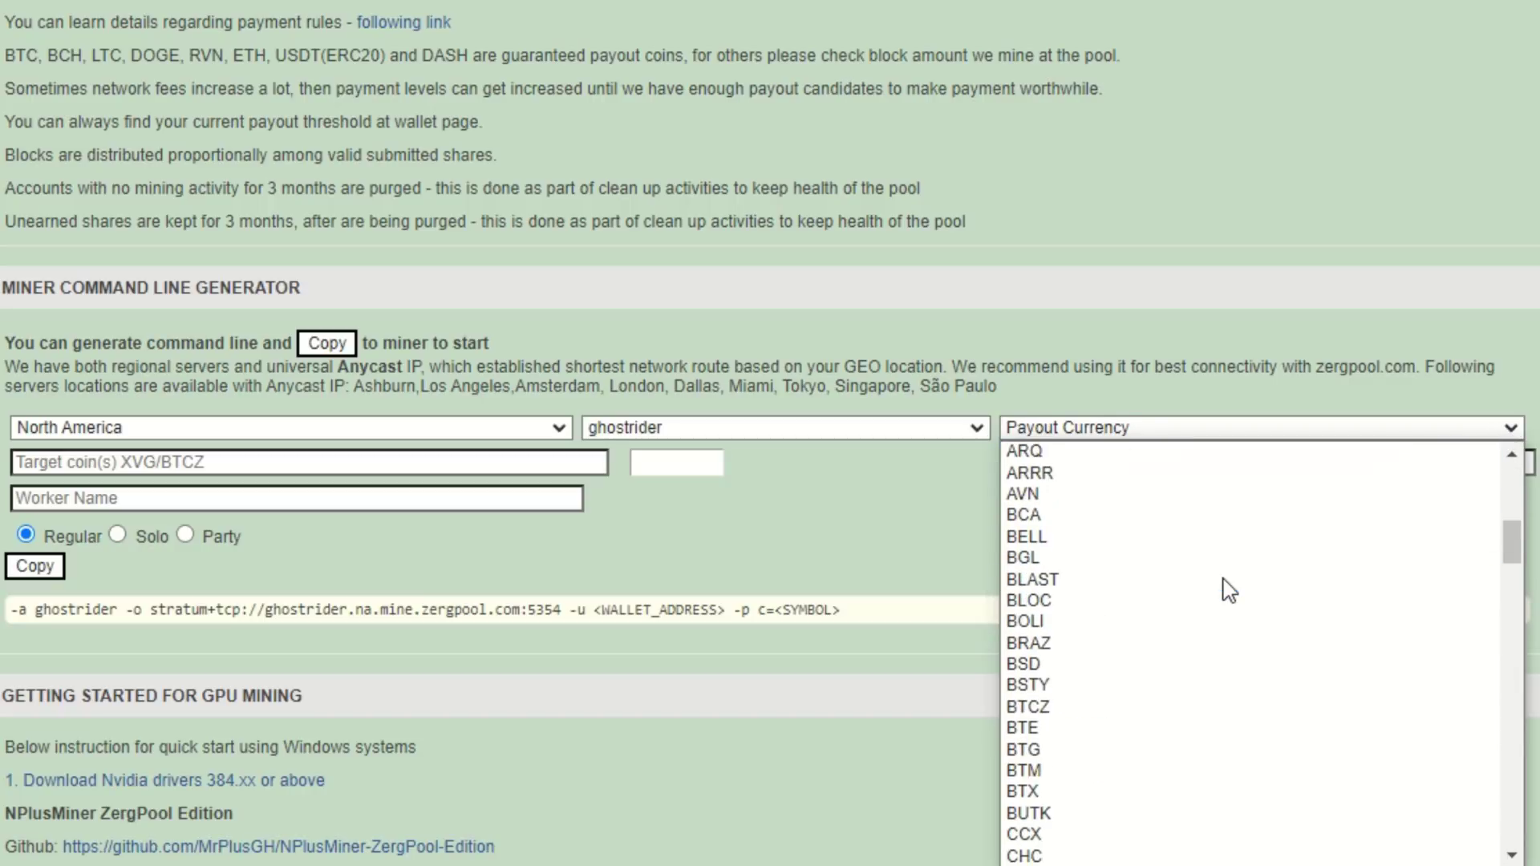
left_click(1032, 770)
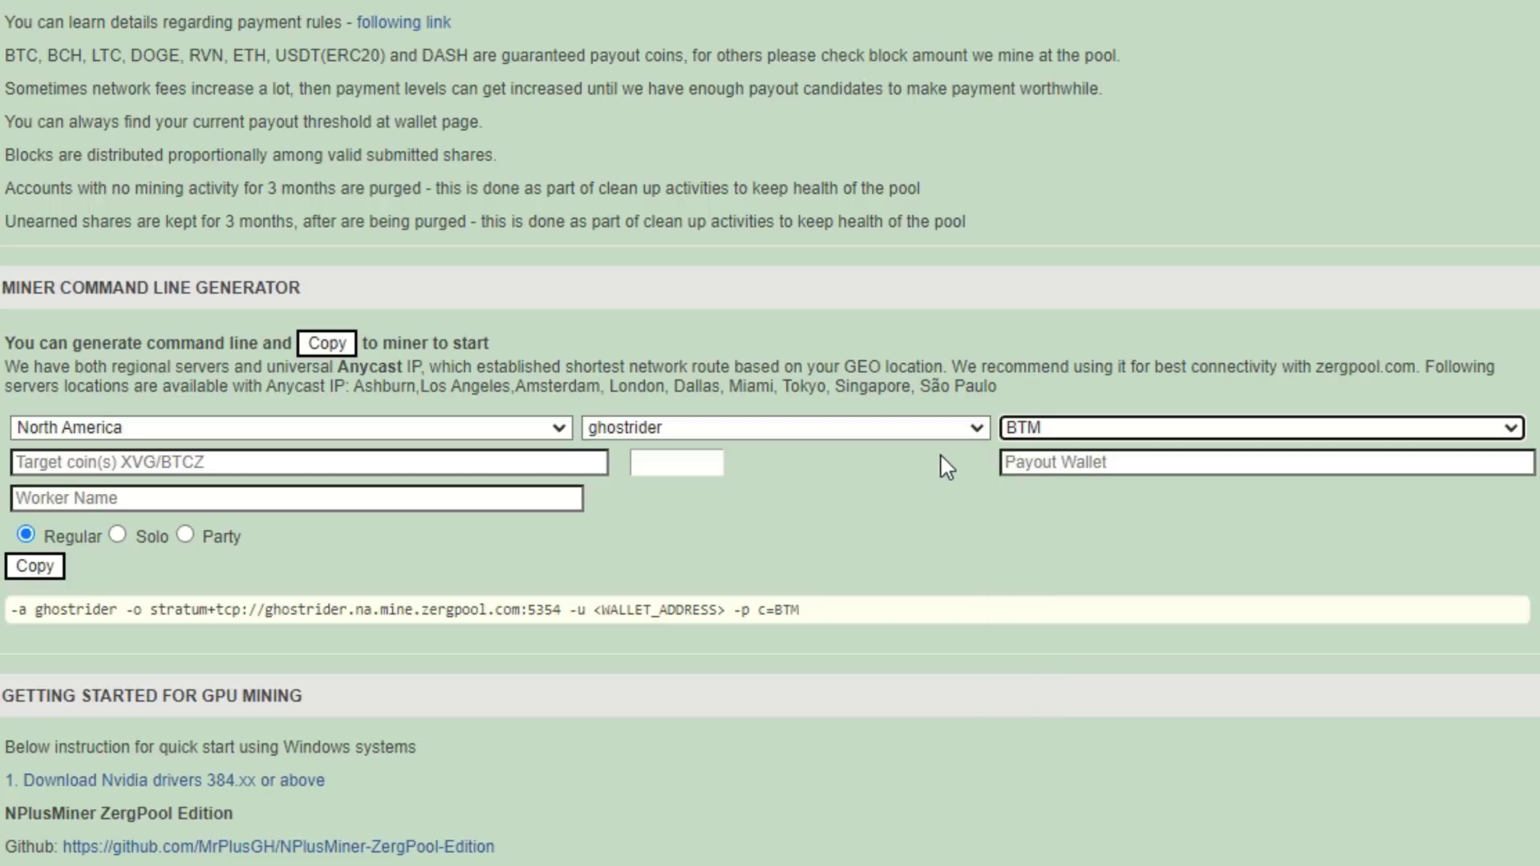
left_click(692, 465)
left_click(645, 492)
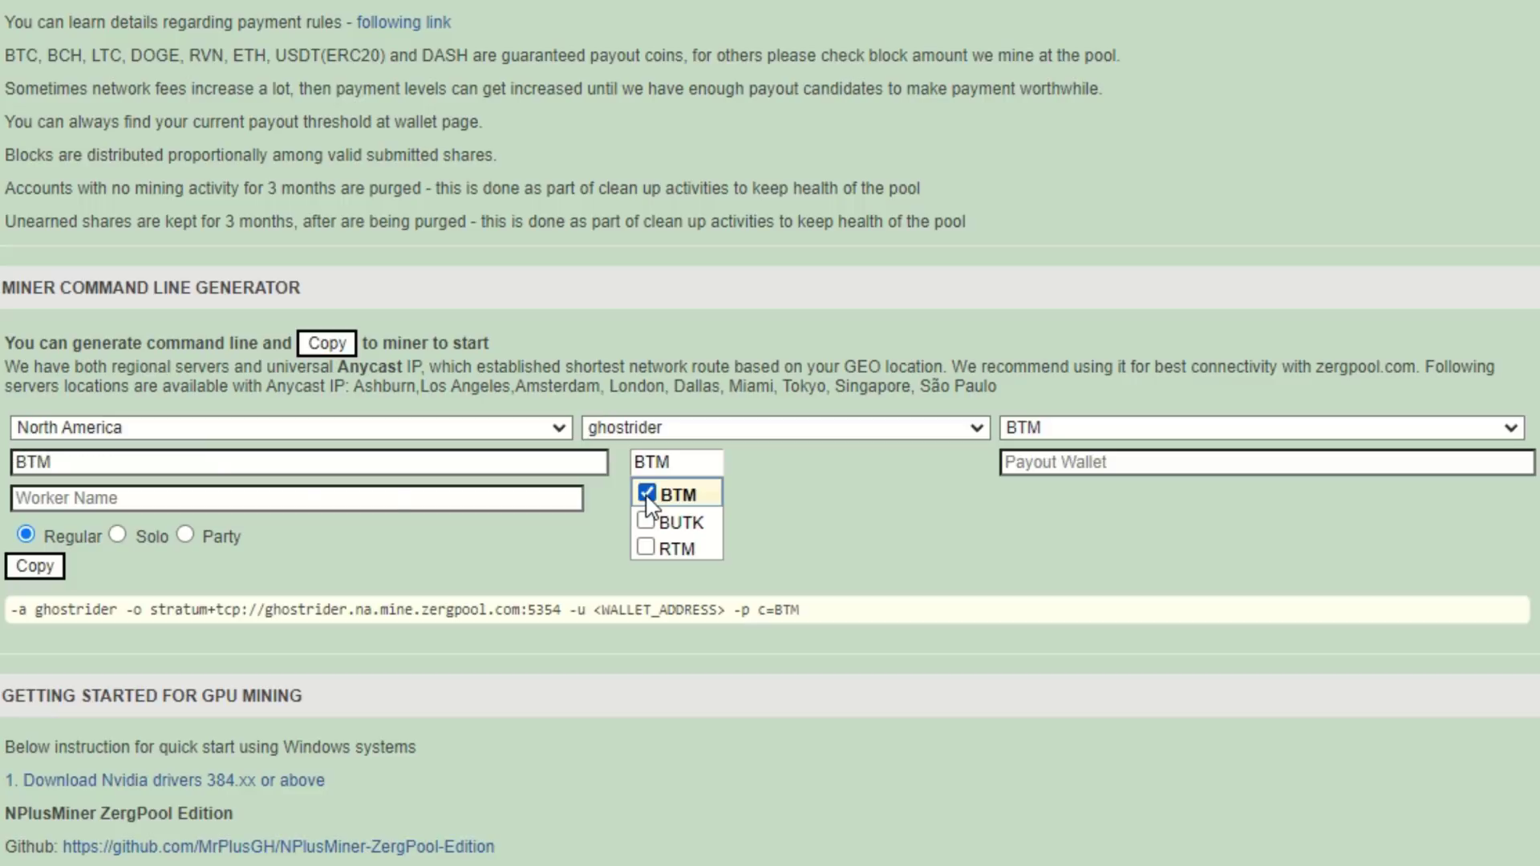
left_click(937, 479)
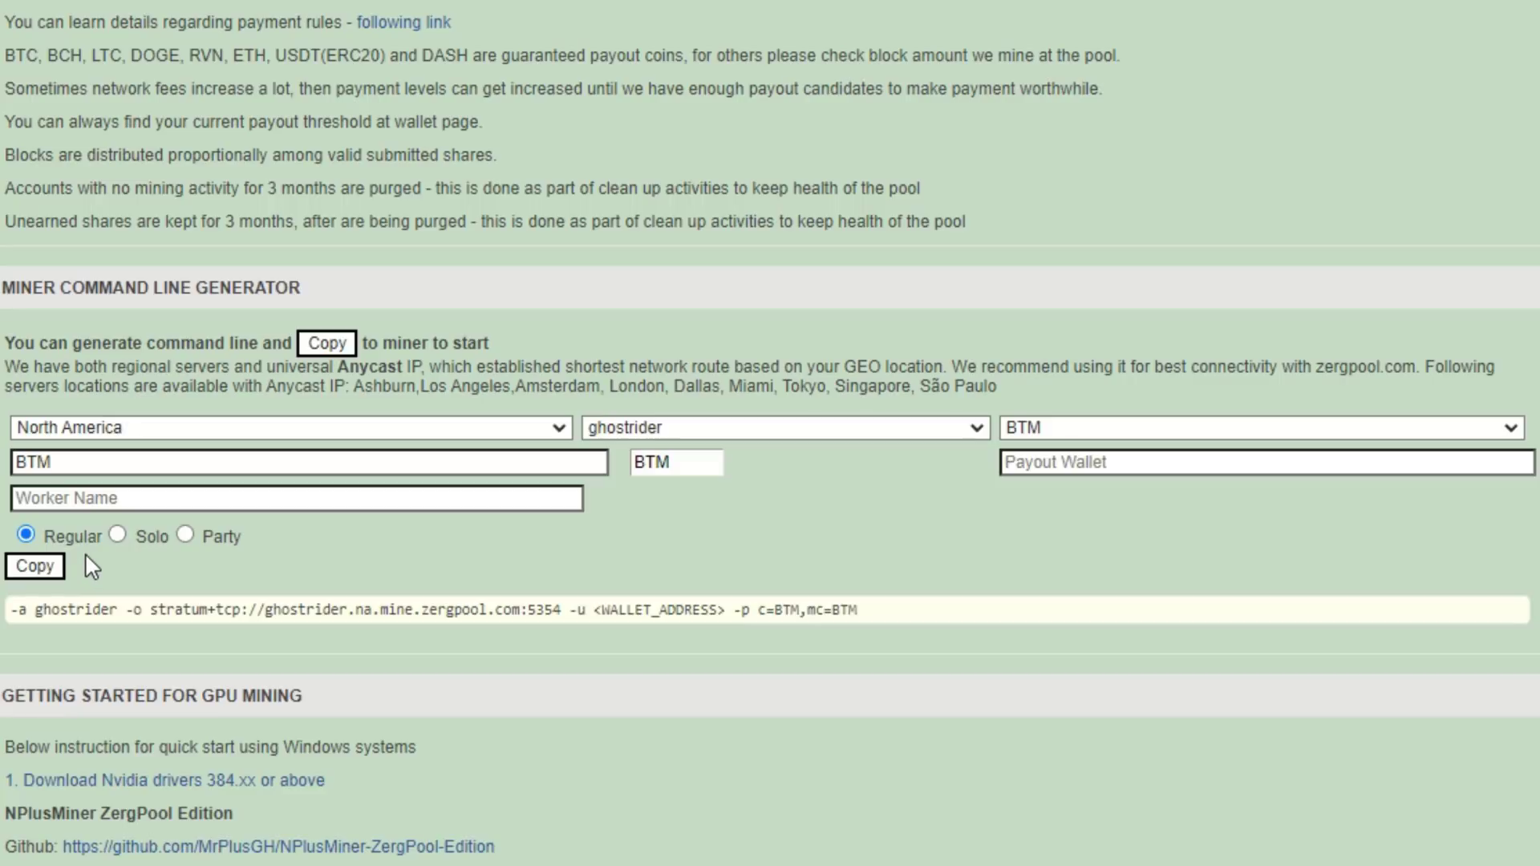
Switch the mining mode to Solo, then Party, then back to Regular
left_click(118, 534)
left_click(185, 536)
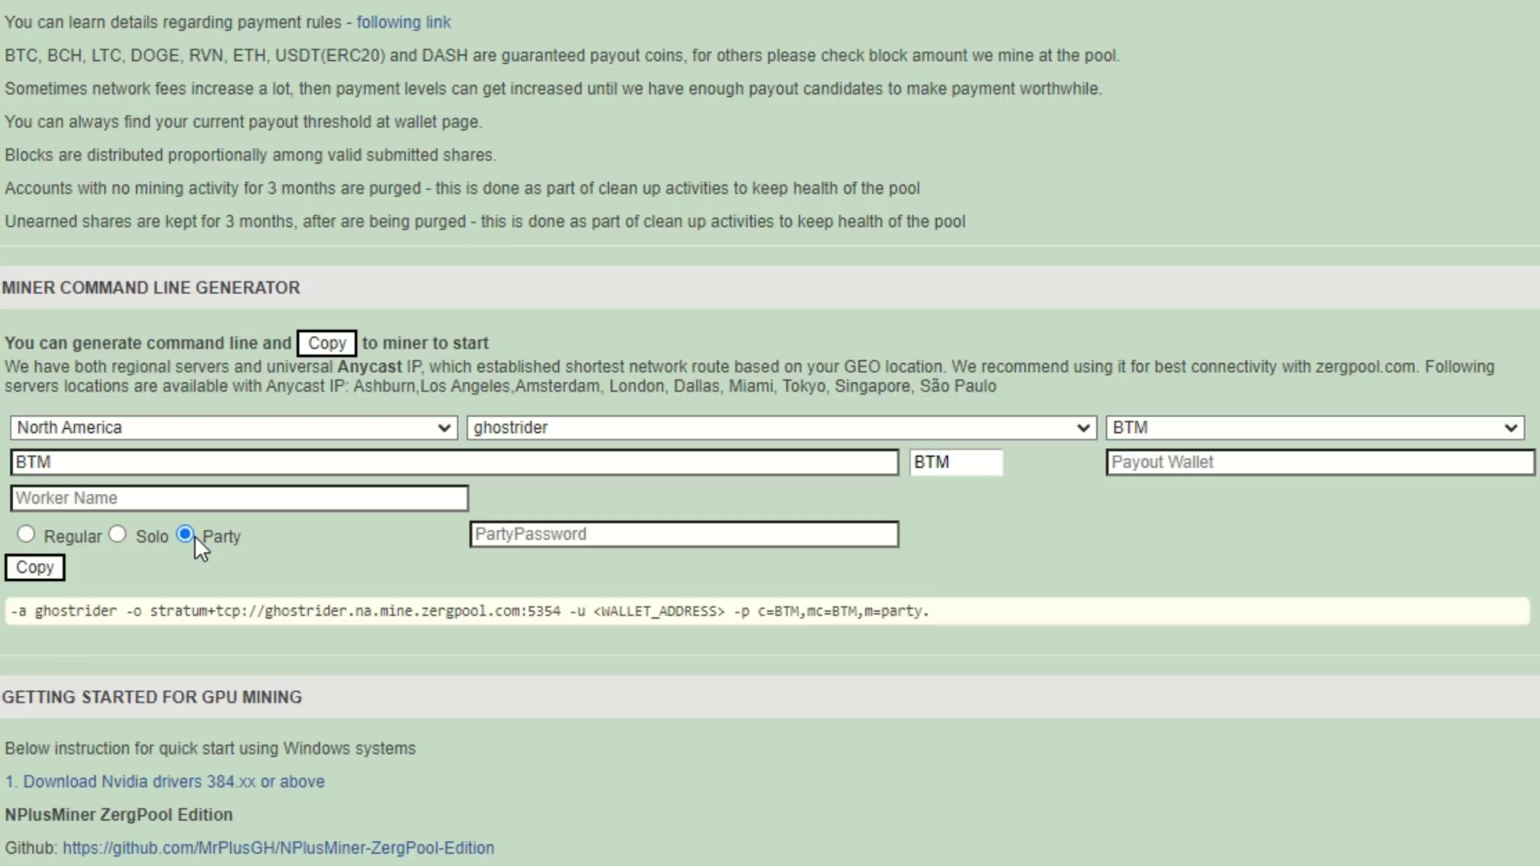
left_click(26, 535)
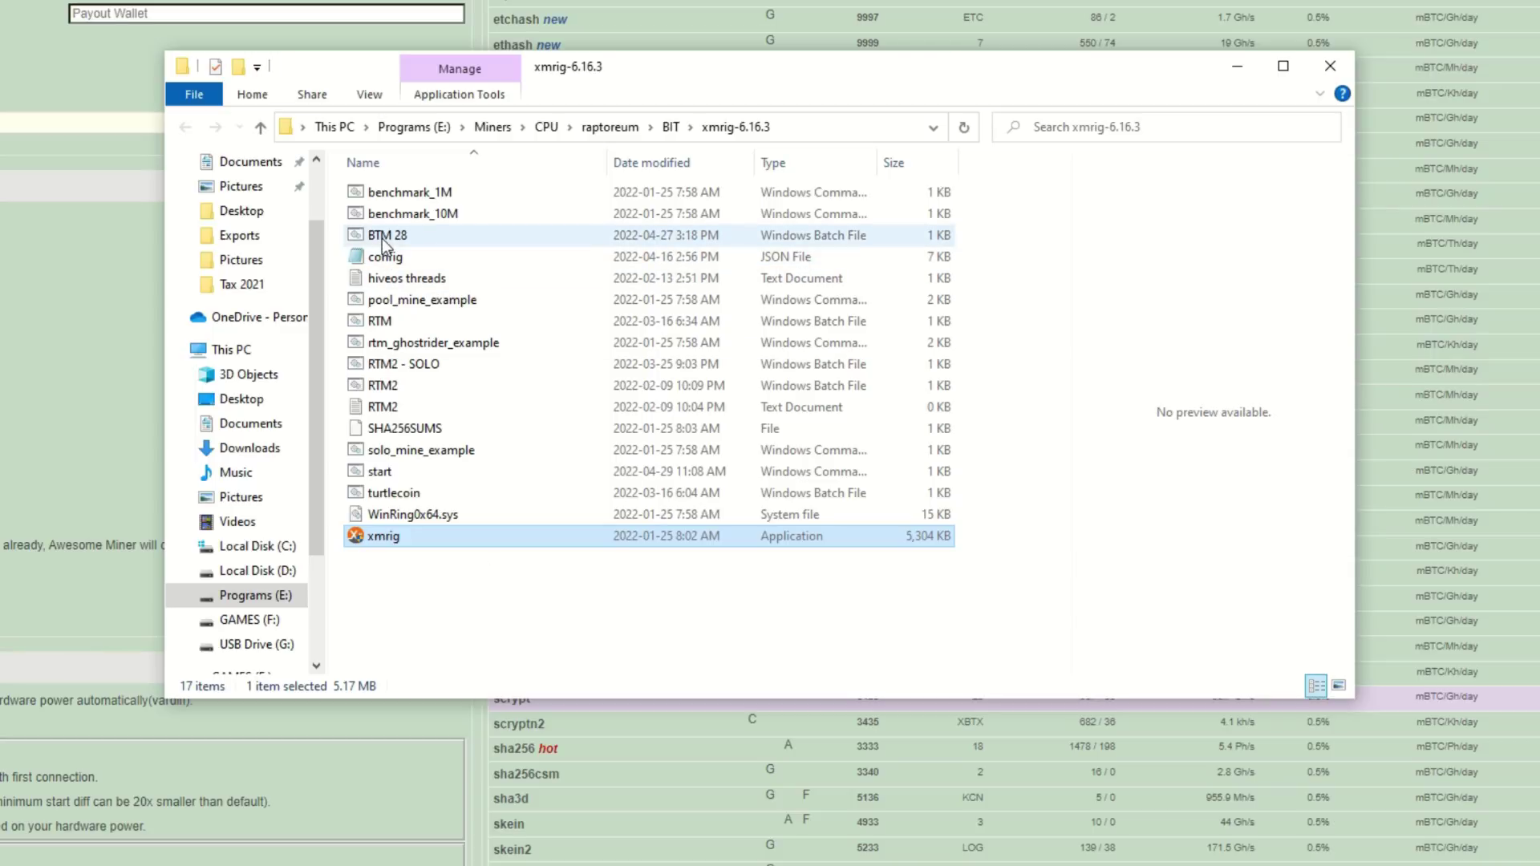
Open the xmrig config file for editing in Notepad
mouse_move(382, 238)
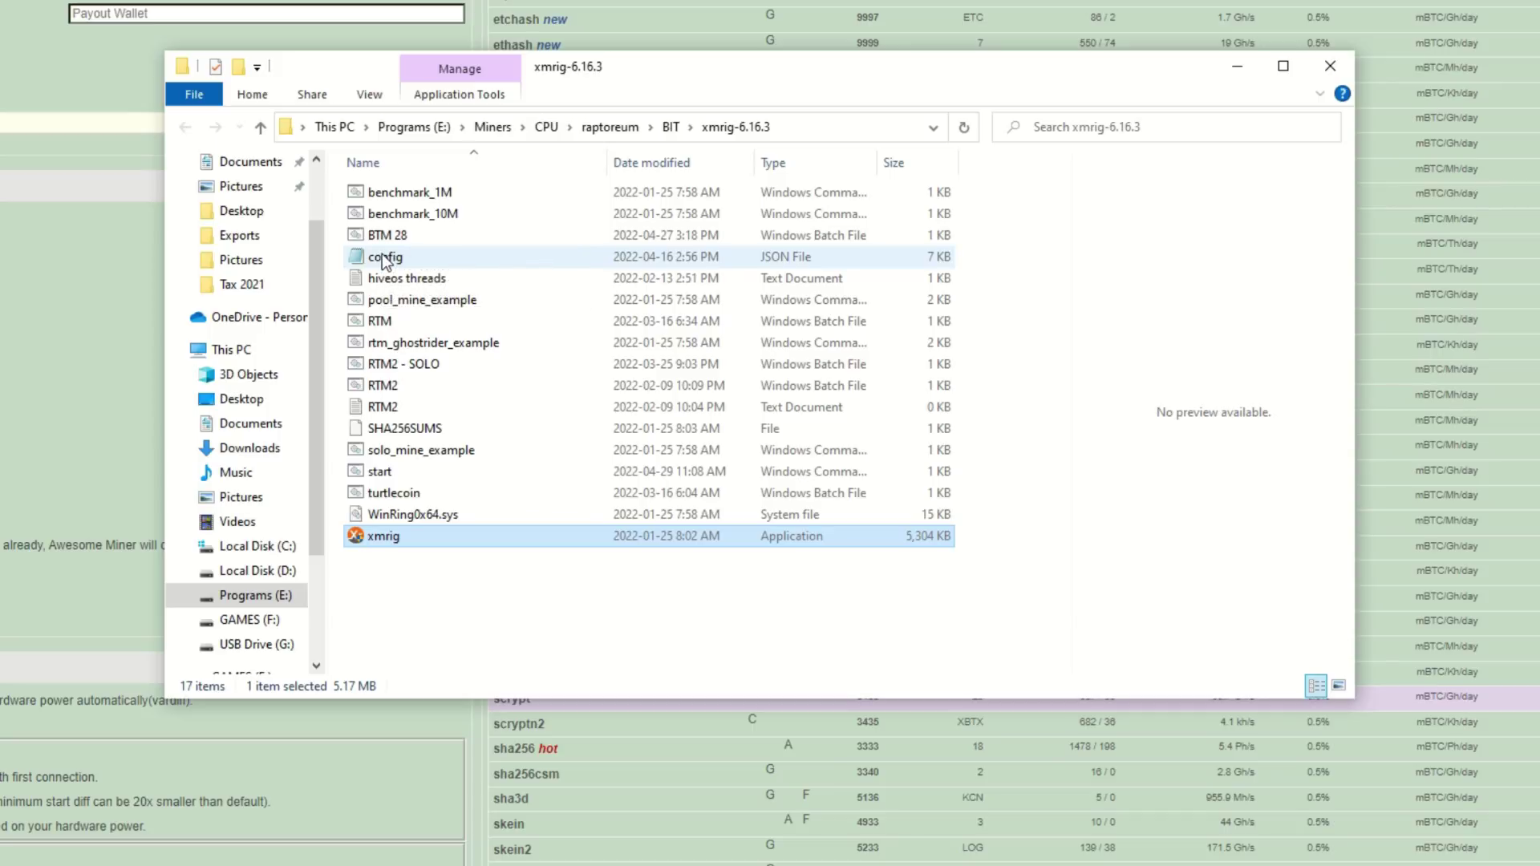
right_click(384, 258)
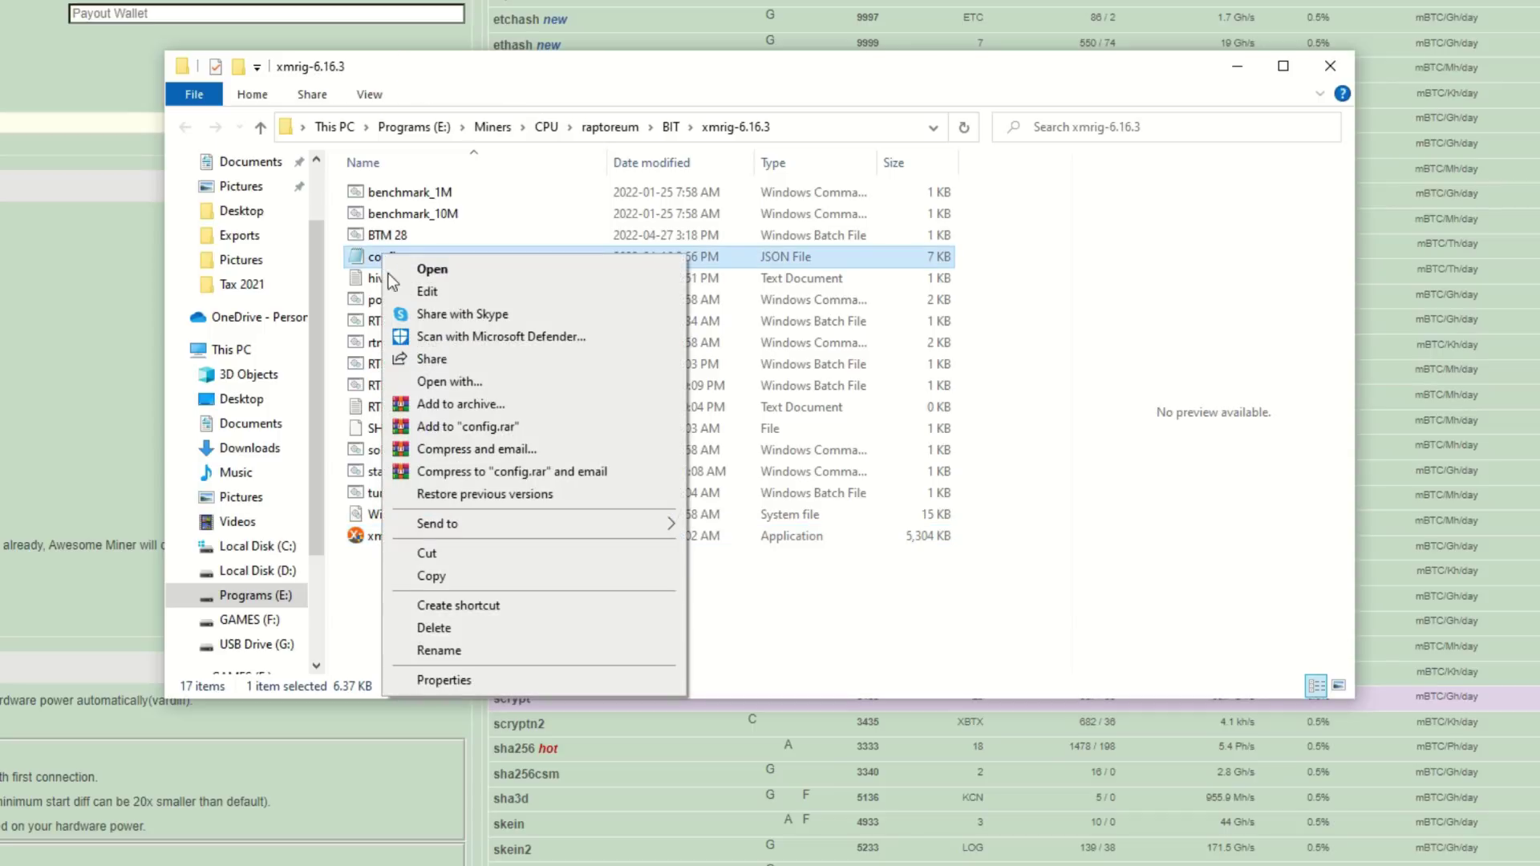
left_click(429, 295)
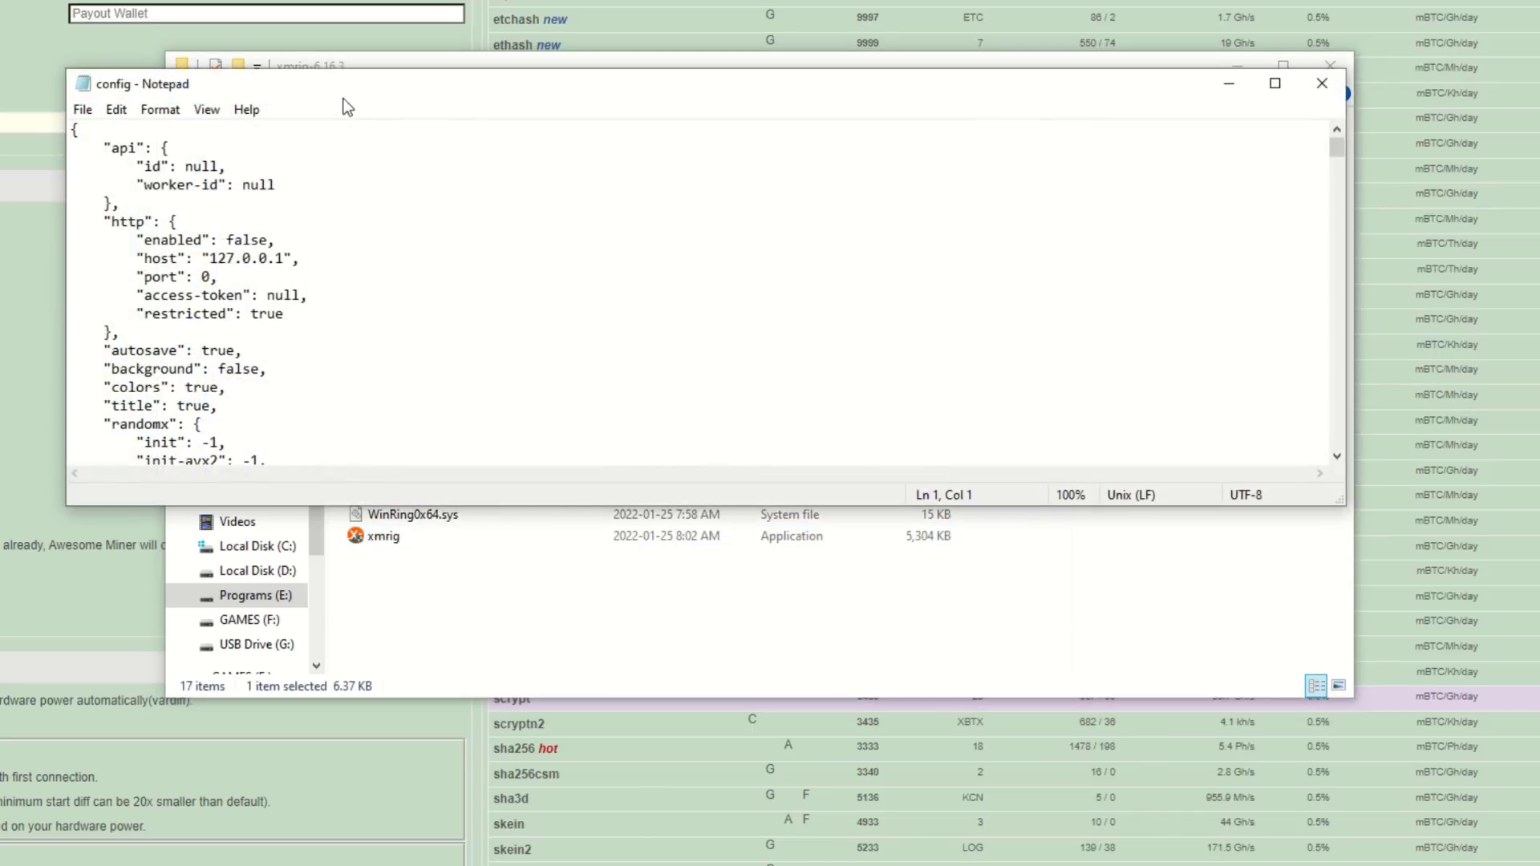
Scroll to the pools settings and select Zergpool's ghostrider.na.mine.zergpool.com:5354 host
scroll(429, 264, "down", 1)
scroll(430, 278, "down", 14)
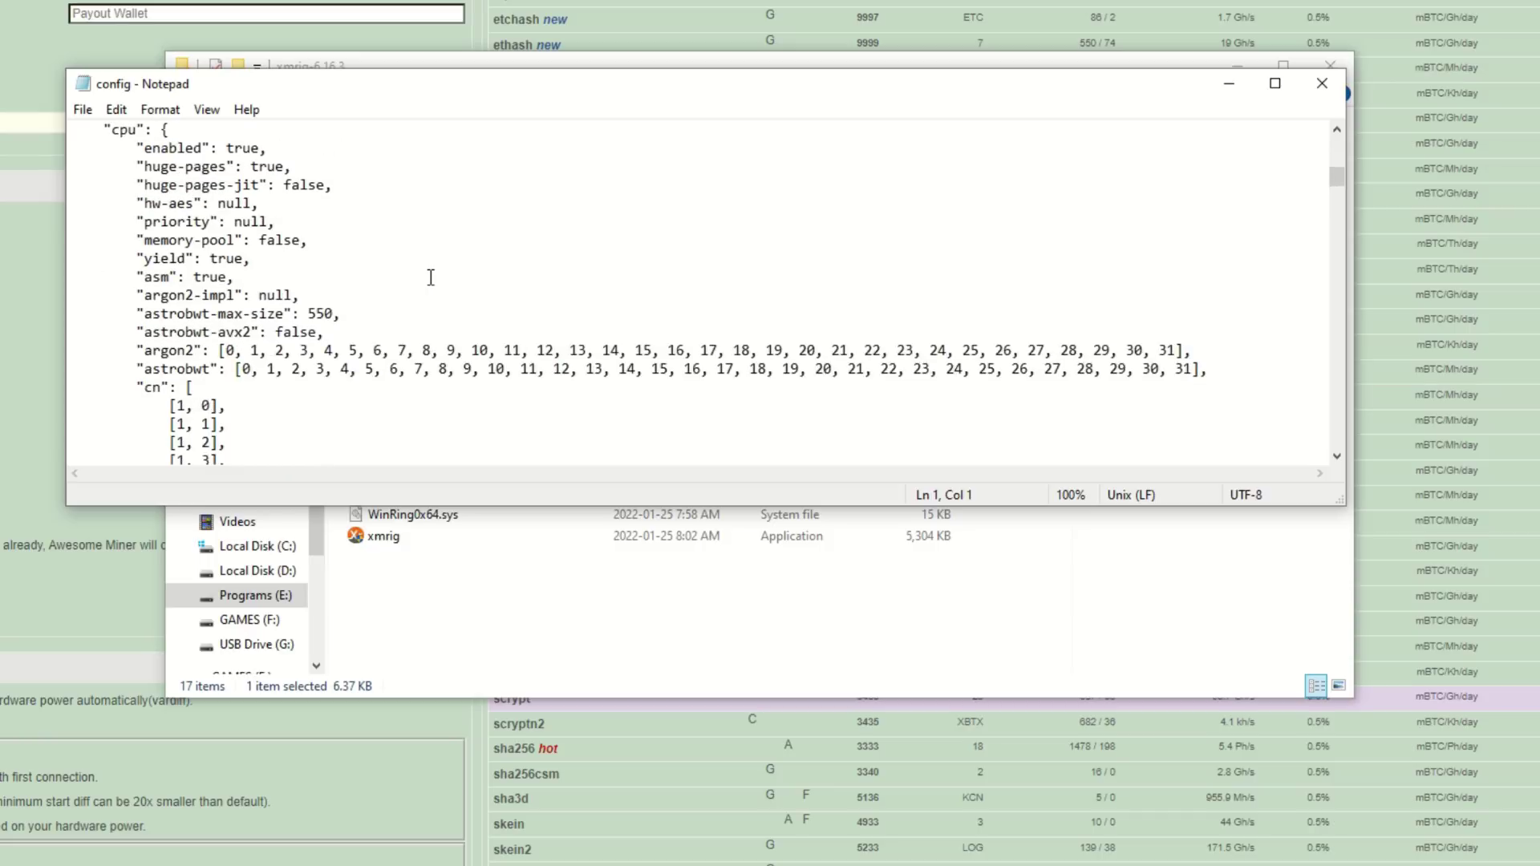
scroll(431, 277, "down", 20)
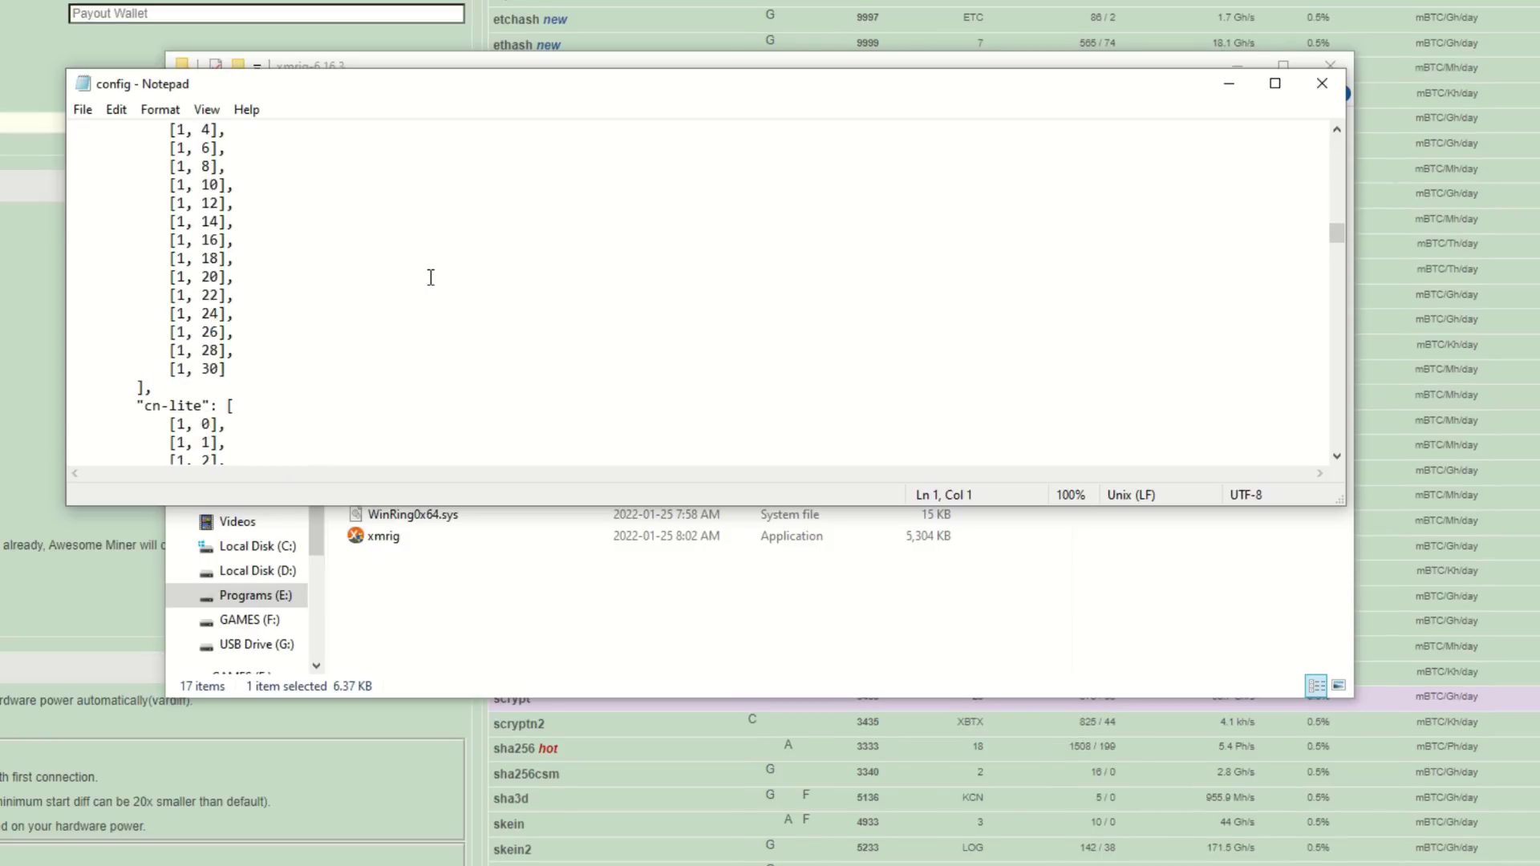
scroll(431, 278, "down", 20)
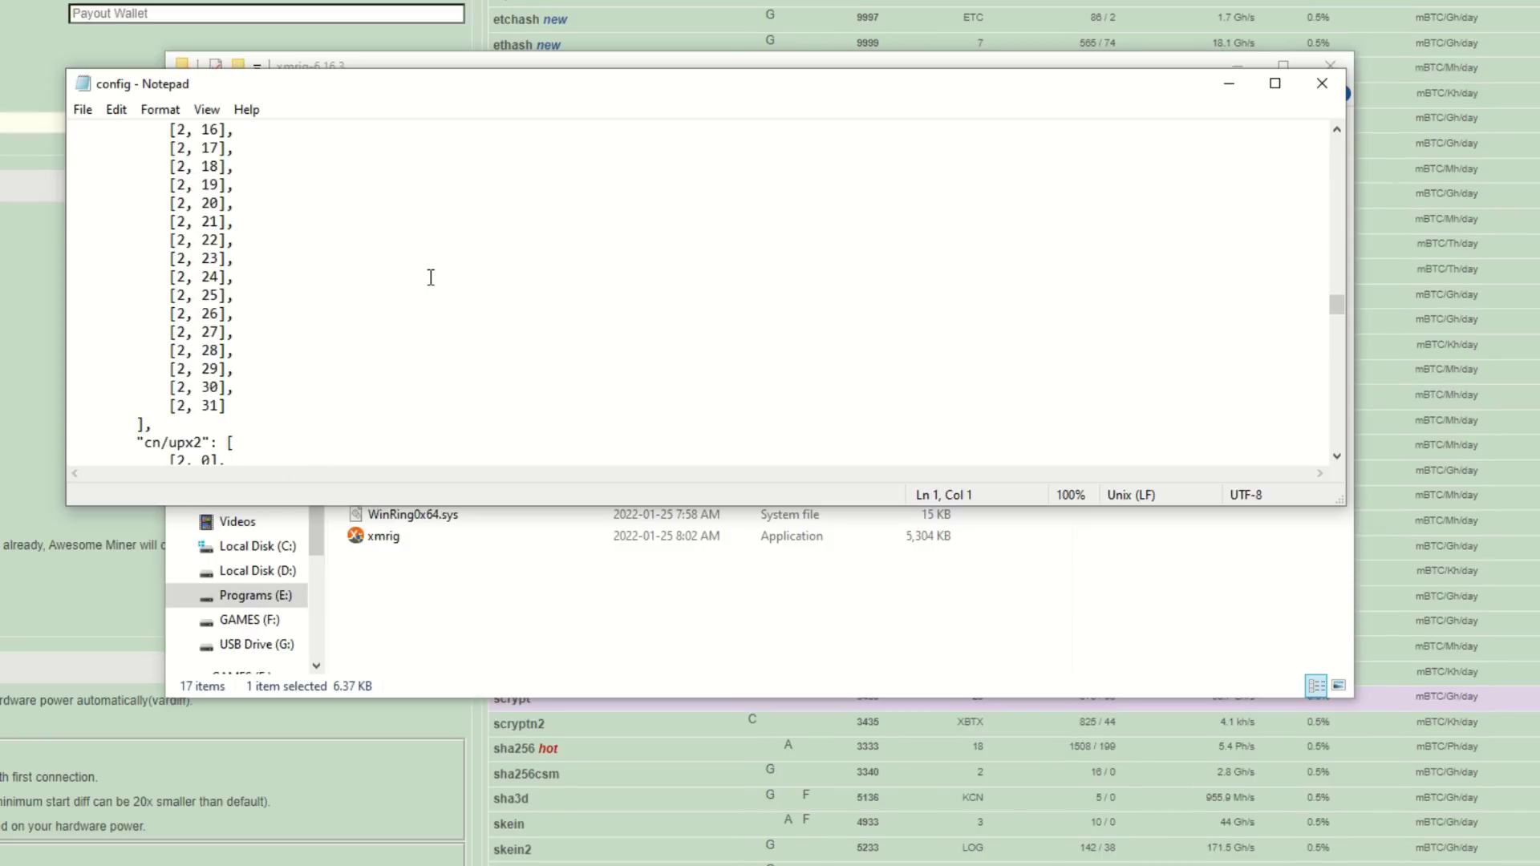
scroll(431, 277, "down", 20)
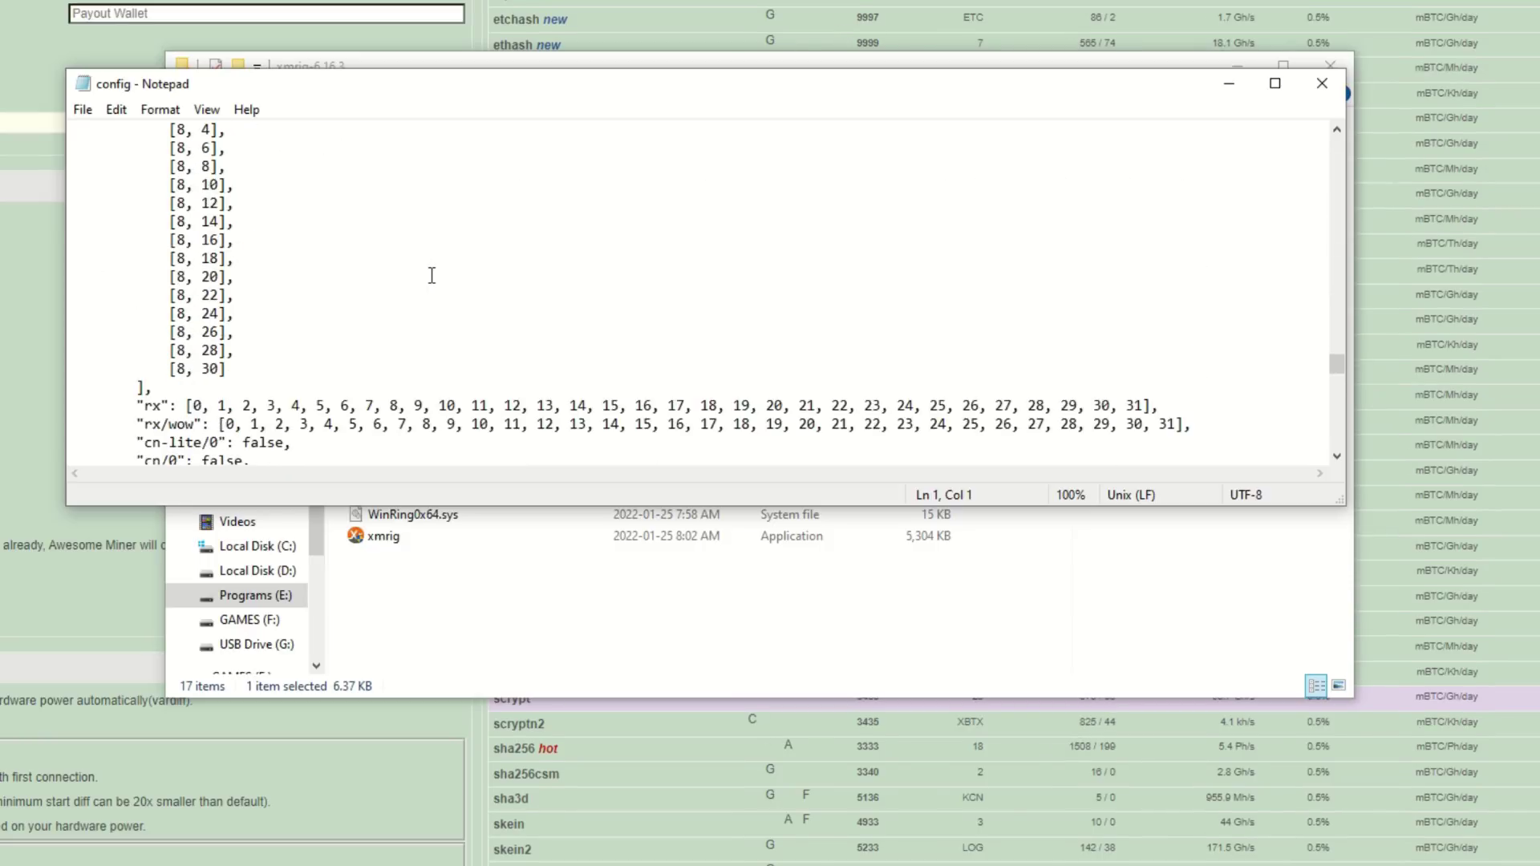
scroll(431, 275, "down", 4)
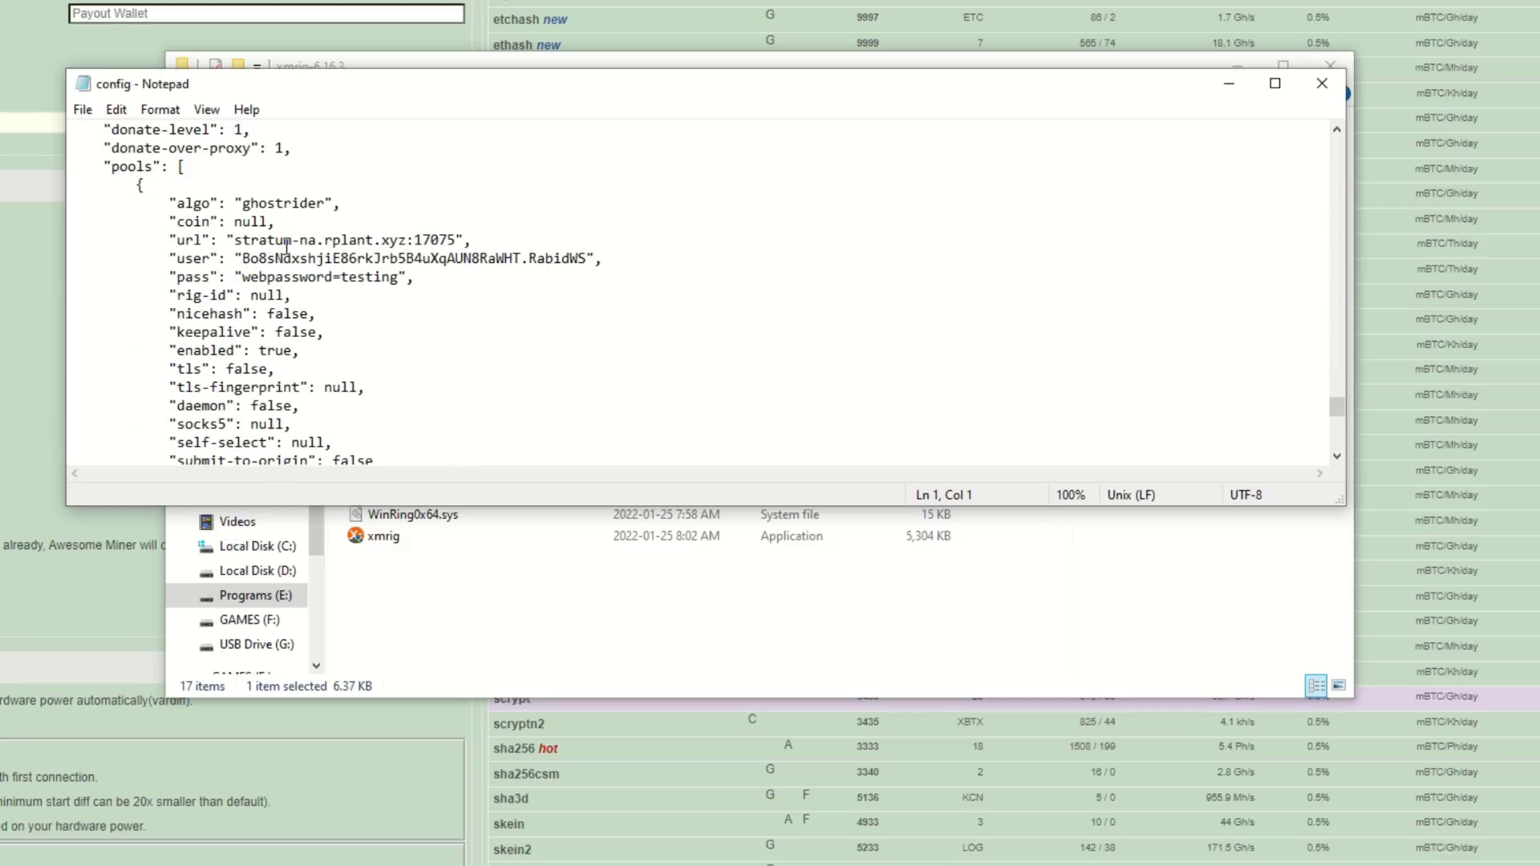
left_click_drag(337, 90, 440, 72)
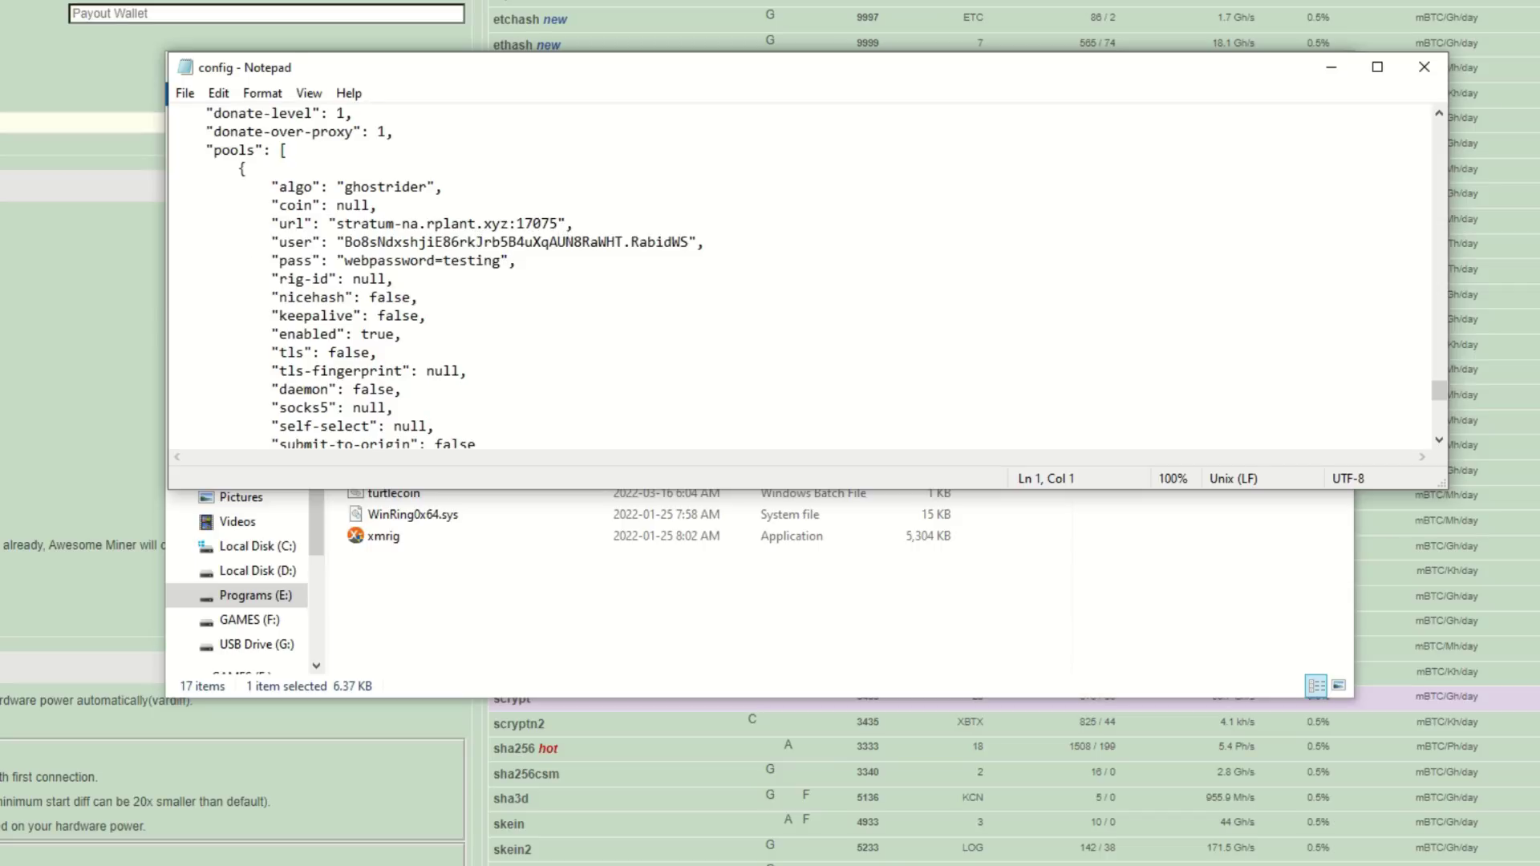
left_click_drag(740, 487, 393, 505)
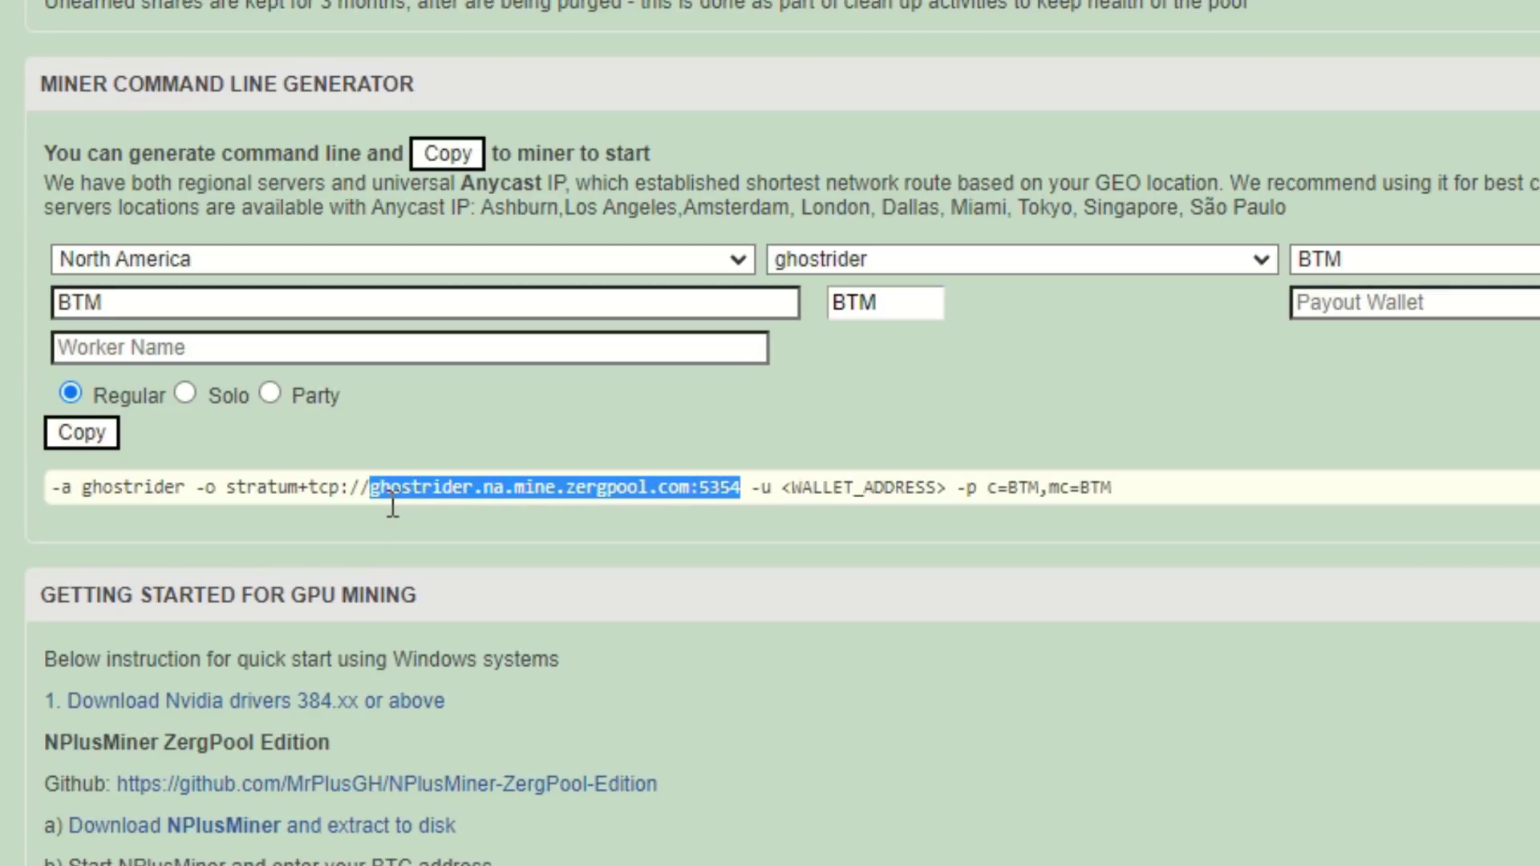
Replace the config's pool url with ghostrider.na.mine.zergpool.com:5354 copied from Zergpool
right_click(422, 499)
left_click(479, 520)
key("alt+Tab")
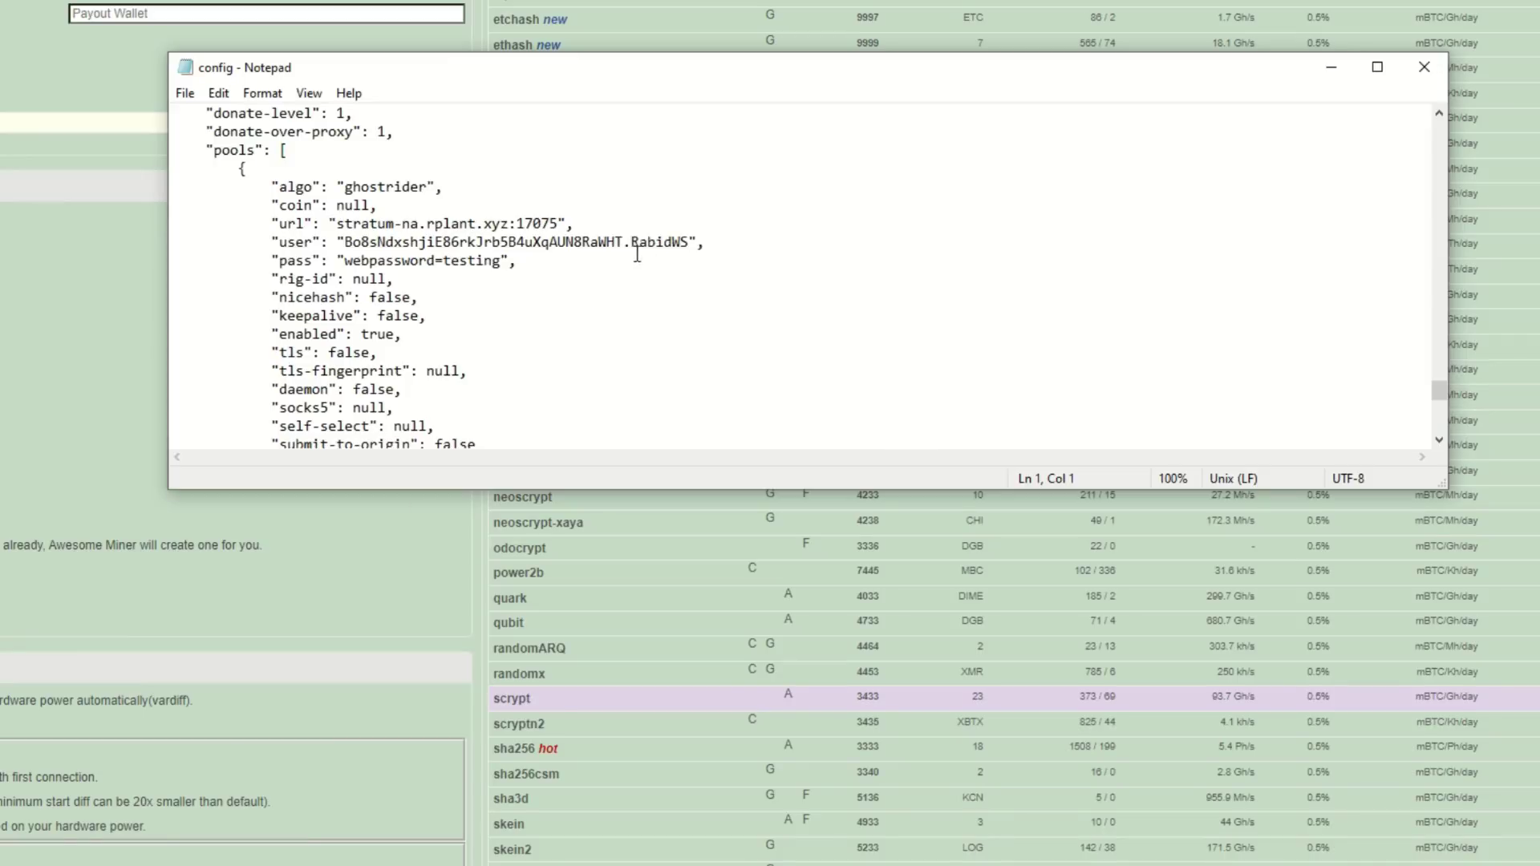
left_click(565, 225)
key("BackSpace")
key("BackSpace")
key("BackSpace")
key("BackSpace")
key("BackSpace")
key("BackSpace")
key("BackSpace")
key("BackSpace")
key("BackSpace")
key("BackSpace")
key("BackSpace")
key("BackSpace")
key("BackSpace")
key("BackSpace")
key("BackSpace")
key("BackSpace")
key("BackSpace")
key("BackSpace")
key("BackSpace")
key("BackSpace")
key("BackSpace")
key("BackSpace")
key("BackSpace")
key("BackSpace")
key("BackSpace")
key("BackSpace")
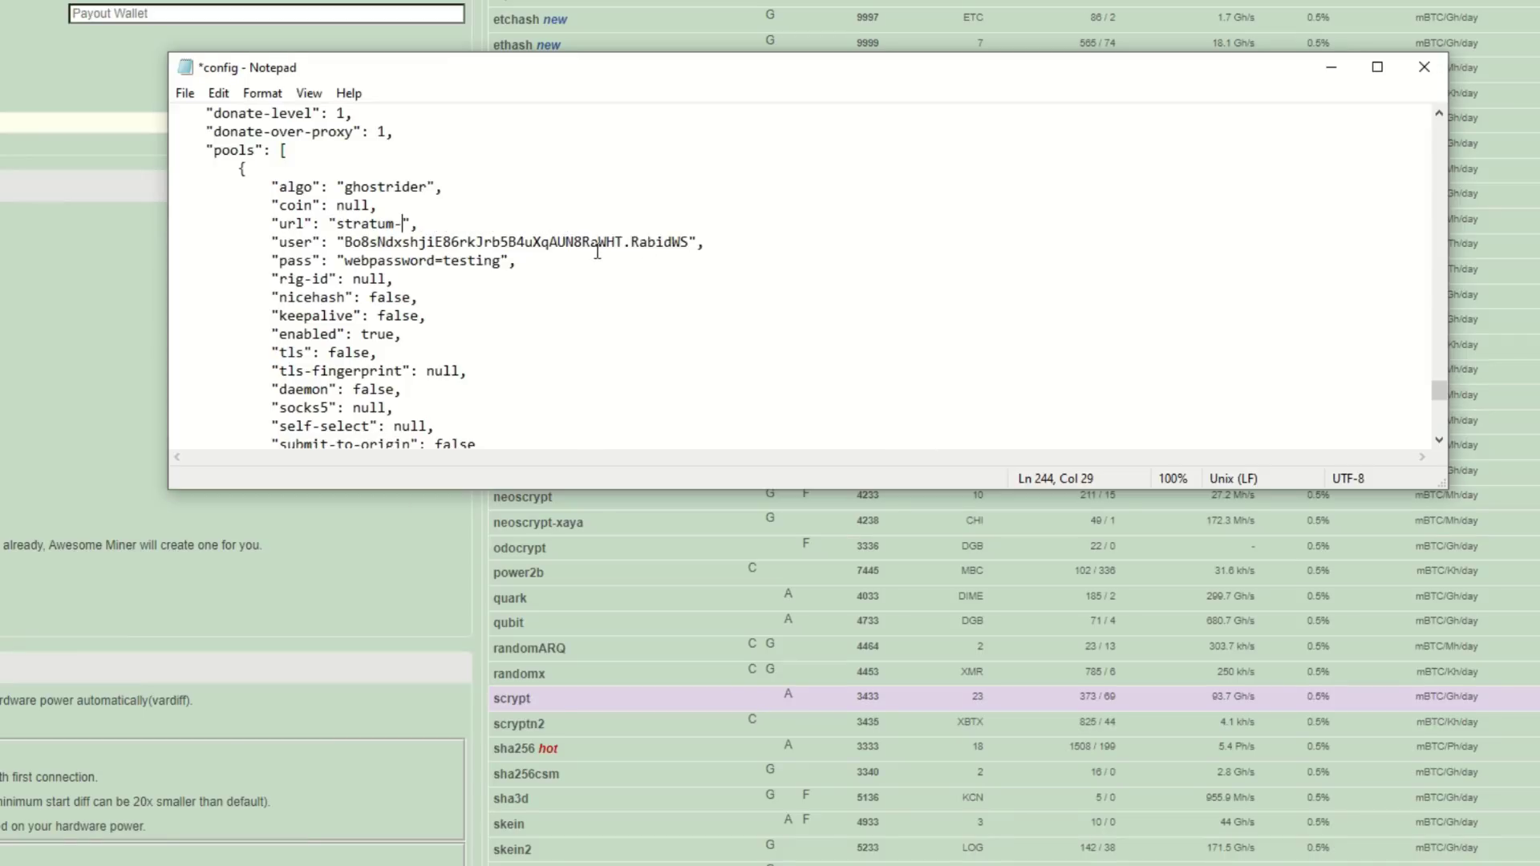
key("BackSpace")
key("ctrl+v")
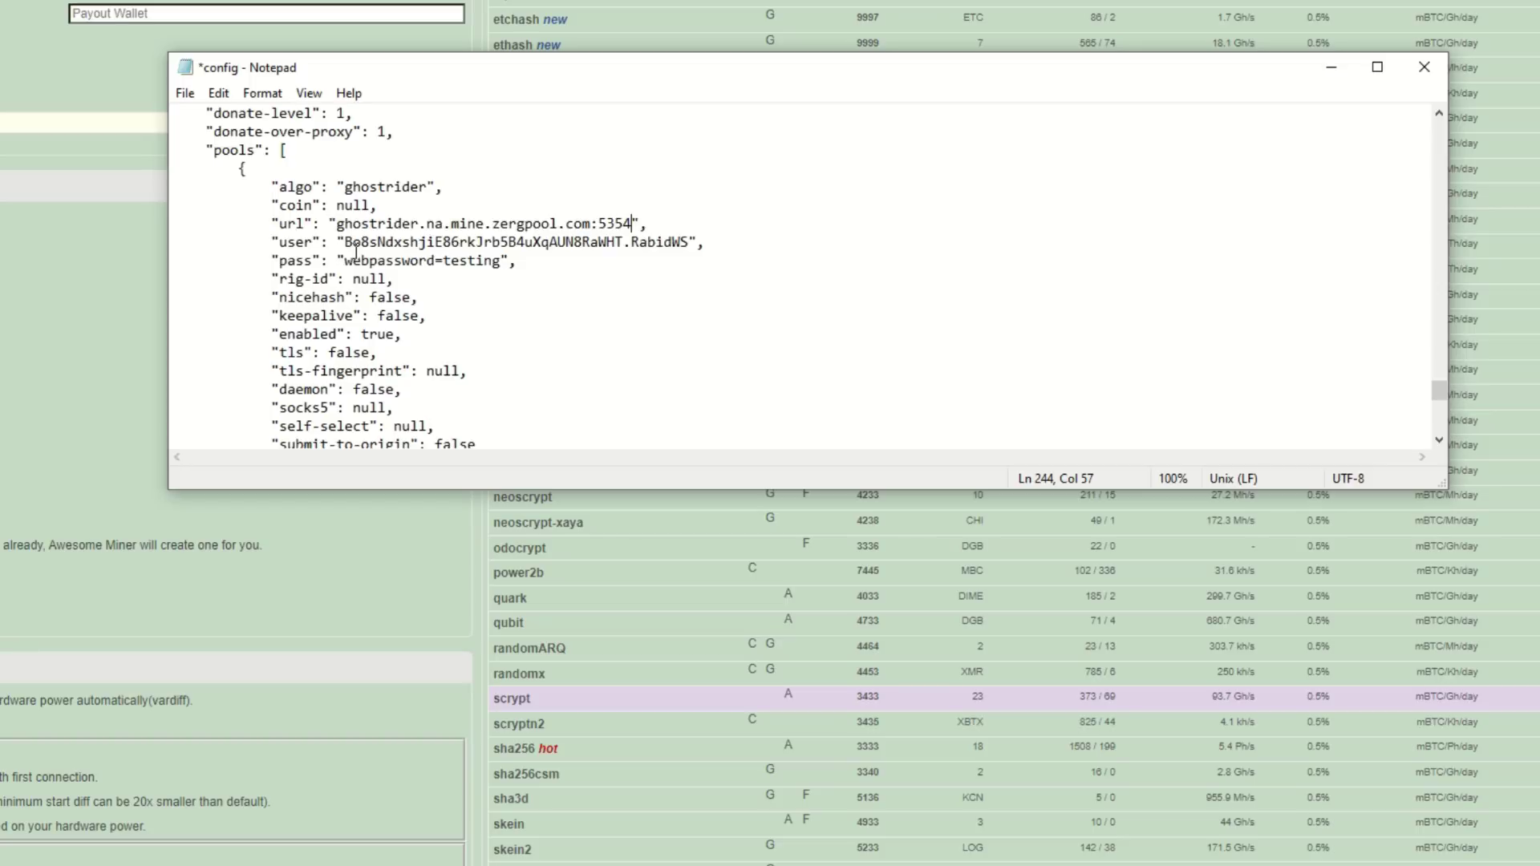
left_click(625, 242)
left_click(503, 264)
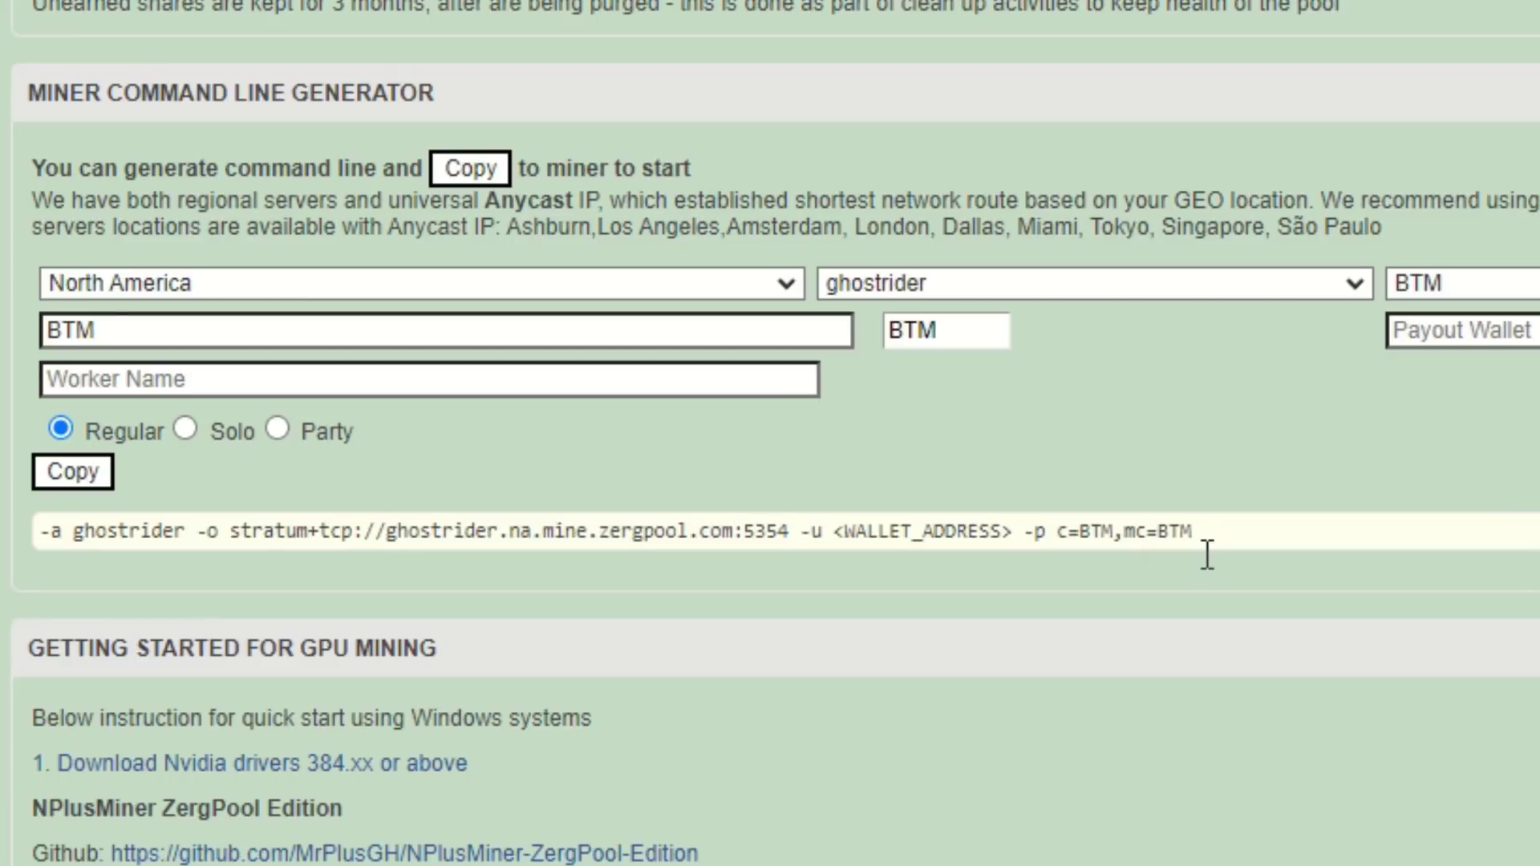
Copy c=BTM,mc=BTM from Zergpool and paste it as the config's pass value
left_click_drag(1197, 555, 1079, 559)
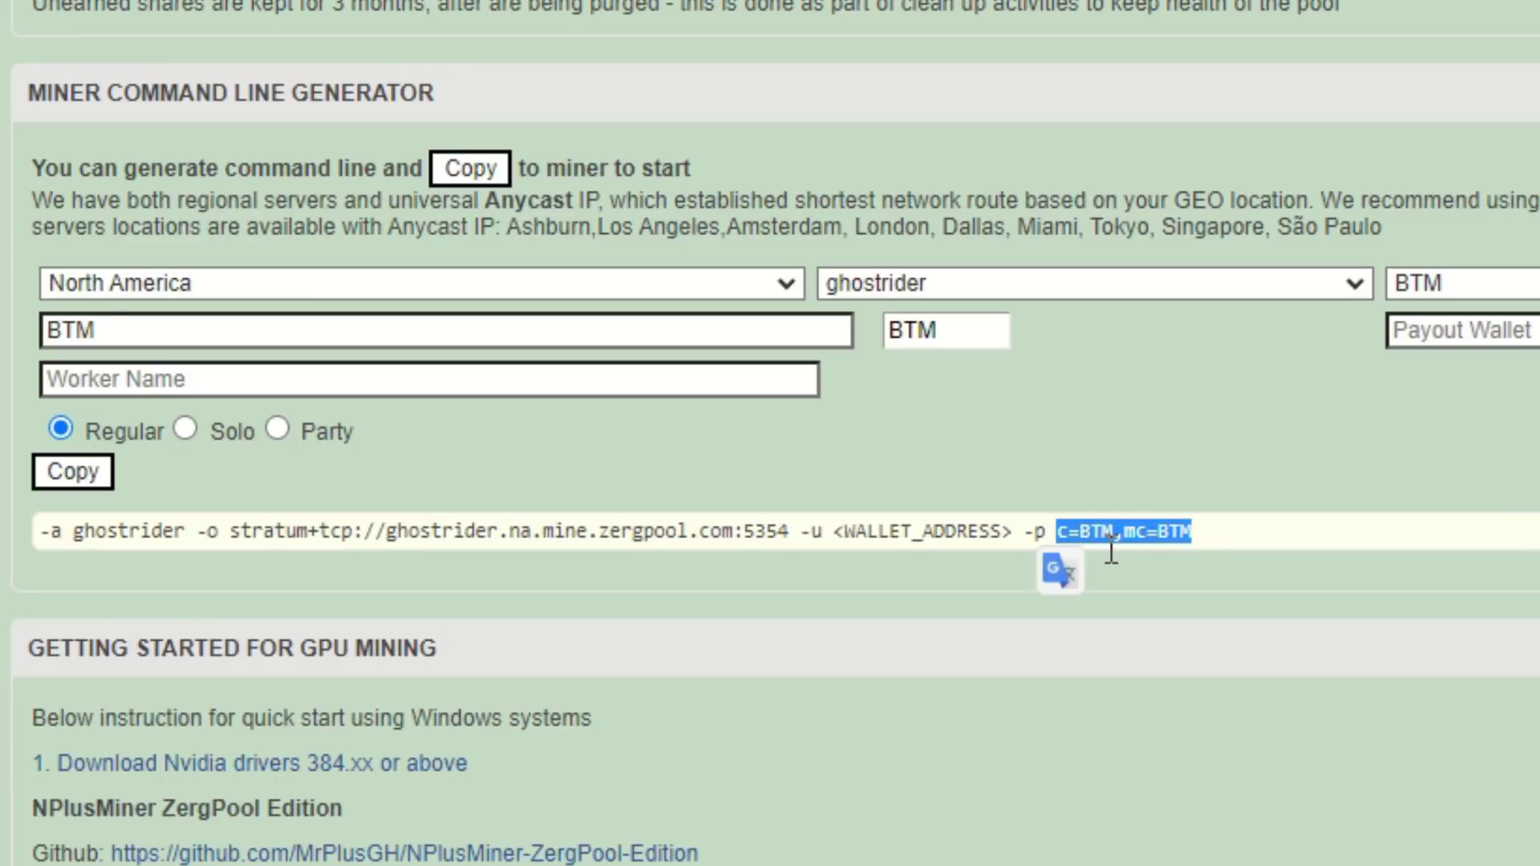
right_click(1095, 549)
left_click(1163, 558)
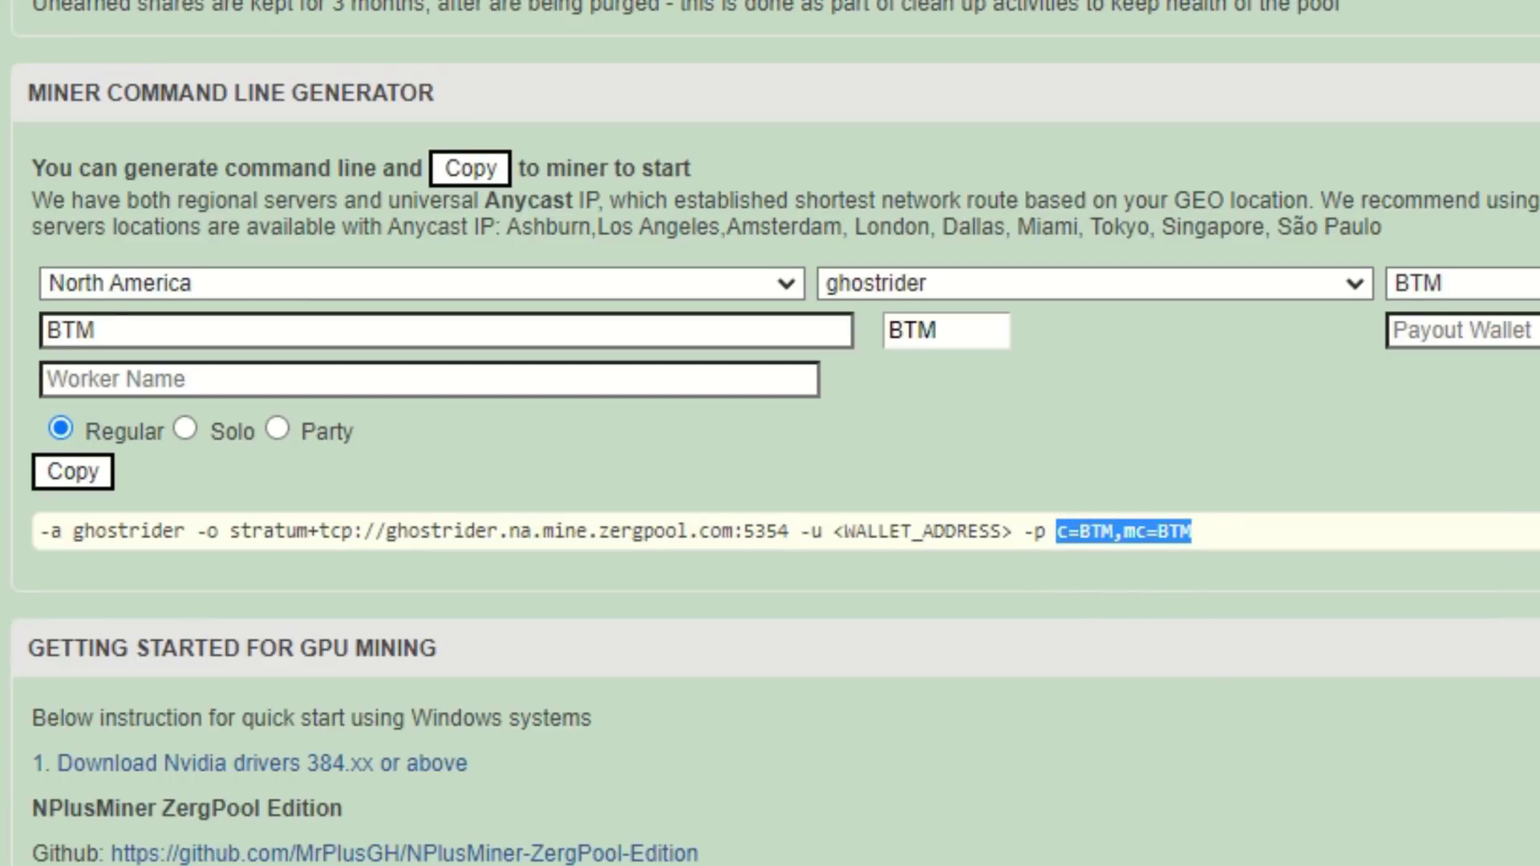
key("alt+Tab")
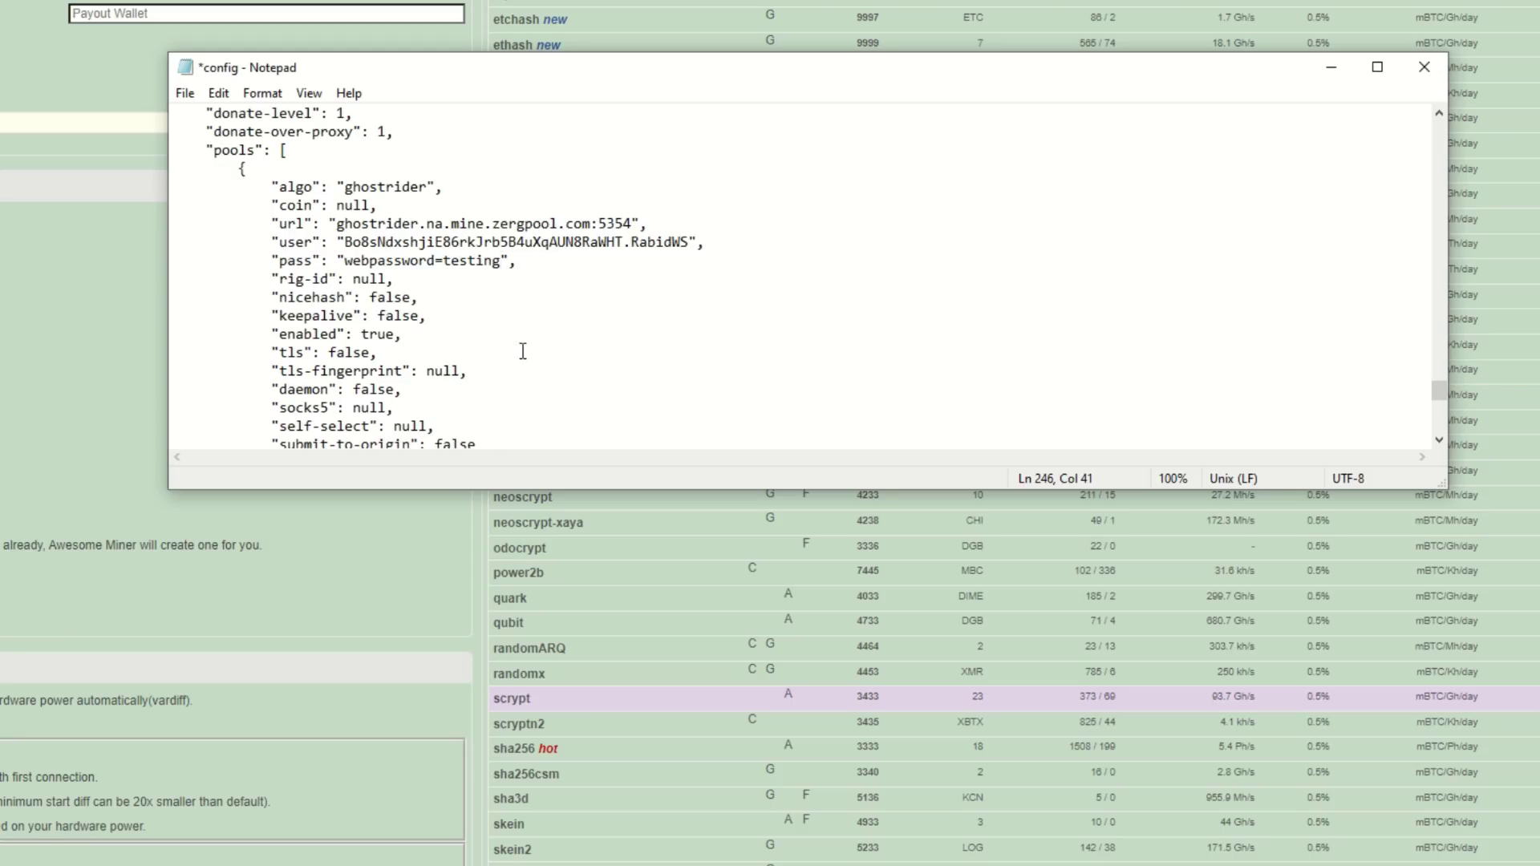
key("BackSpace")
key("BackSpace")
key("BackSpace")
key("BackSpace")
key("BackSpace")
key("BackSpace")
key("BackSpace")
key("BackSpace")
key("BackSpace")
key("BackSpace")
key("BackSpace")
key("BackSpace")
key("BackSpace")
key("BackSpace")
key("BackSpace")
key("BackSpace")
key("BackSpace")
key("BackSpace")
key("BackSpace")
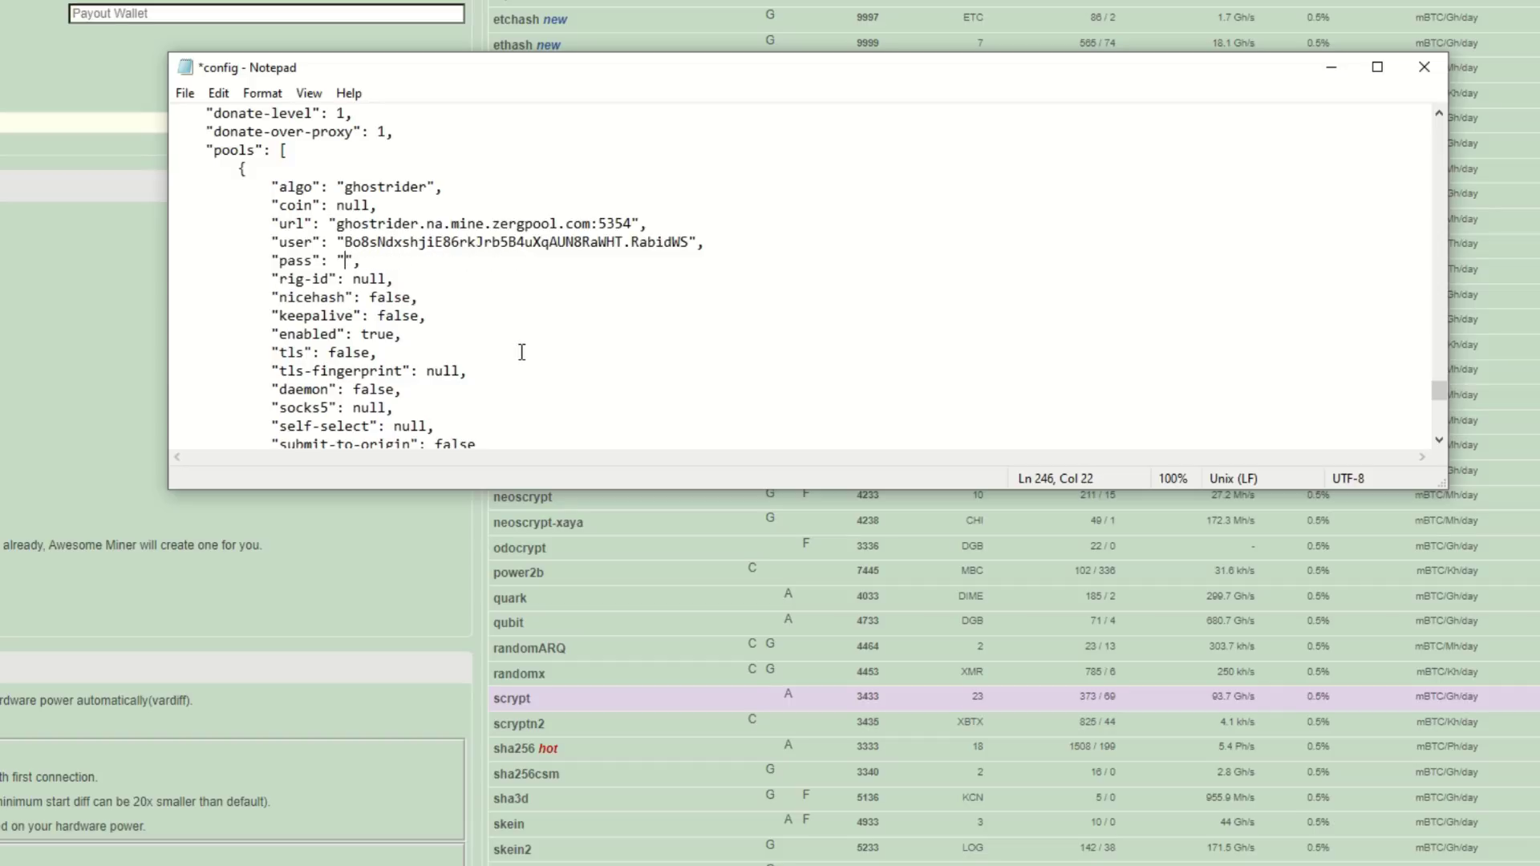
key("ctrl+v")
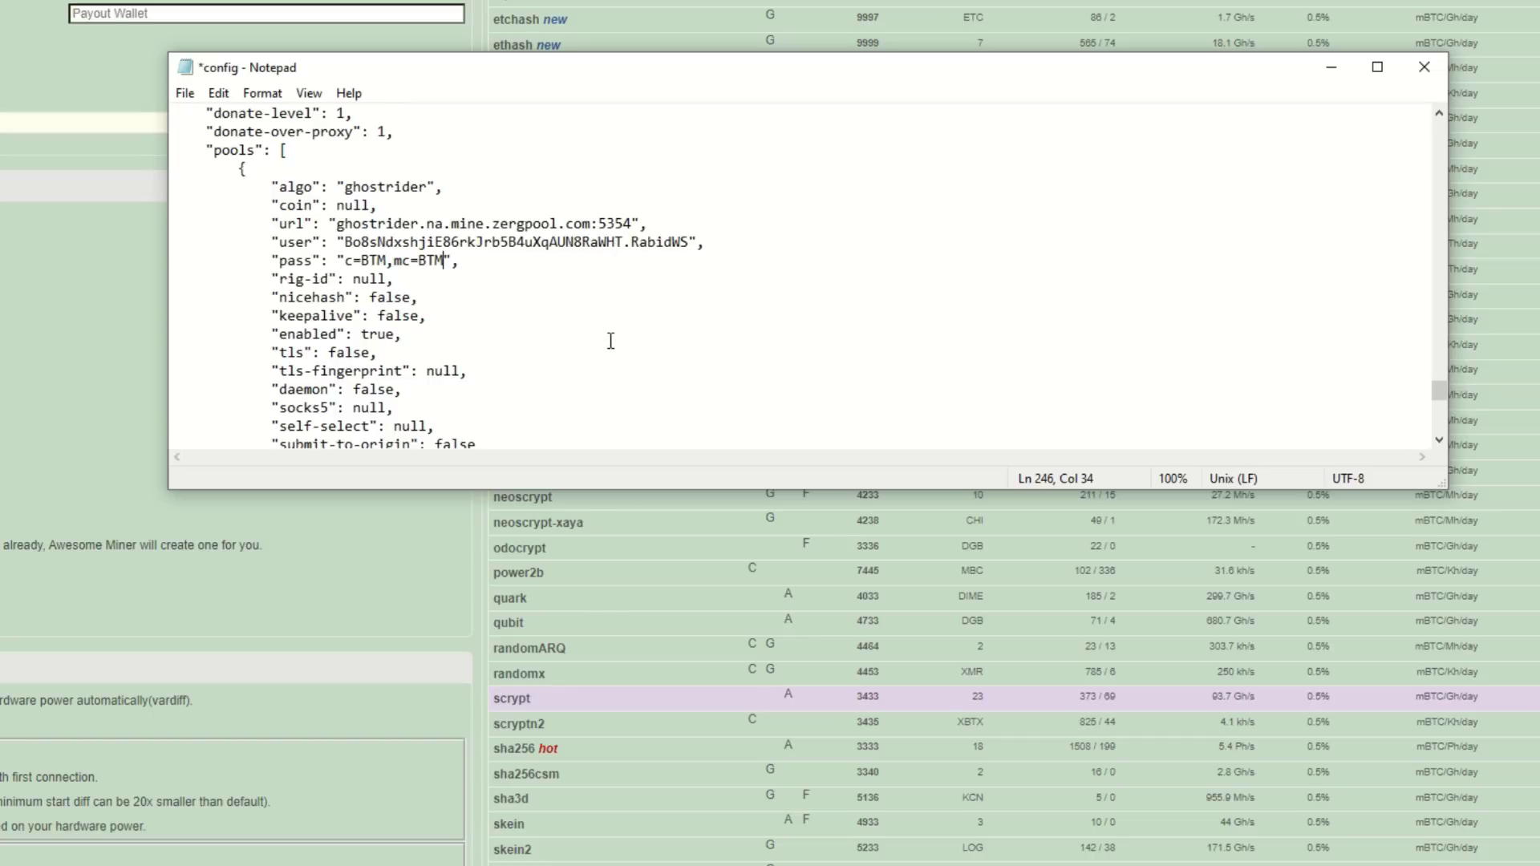
Save the edited config file and minimize Notepad
left_click(185, 93)
left_click(191, 182)
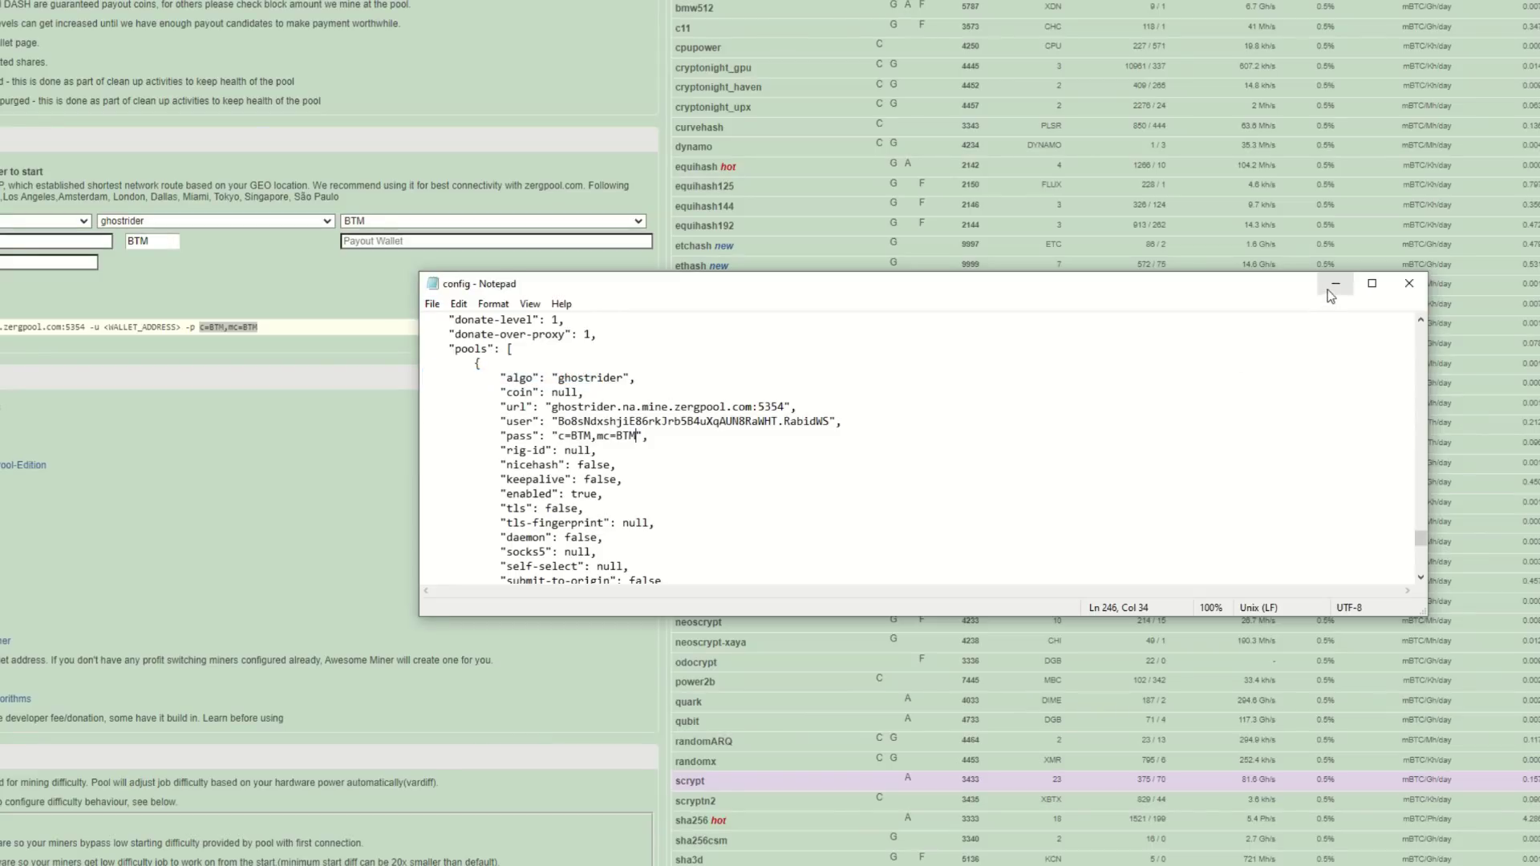
left_click(1335, 283)
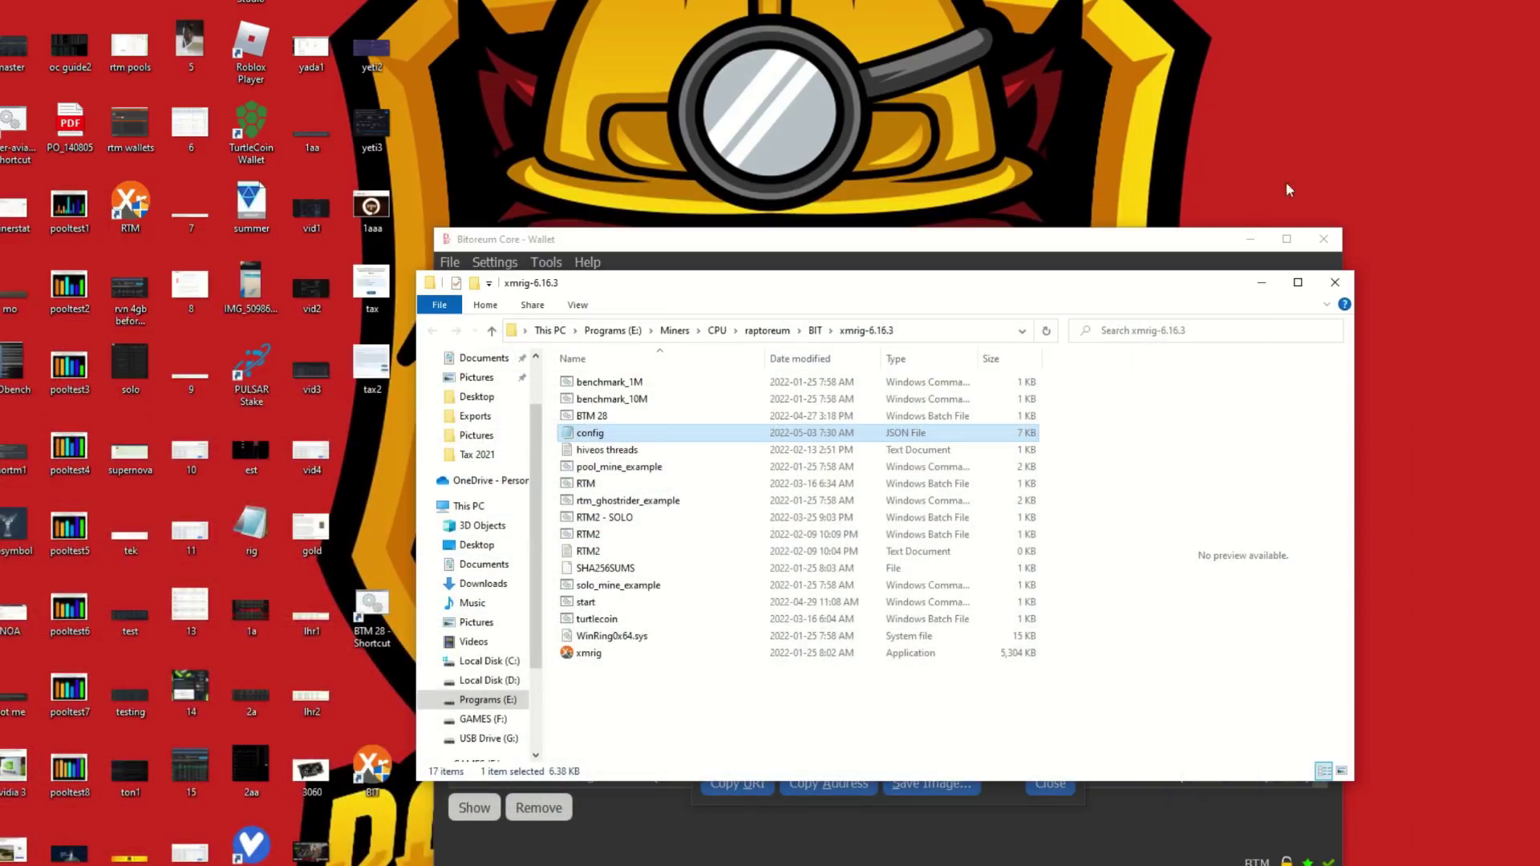
Launch the BIT miner shortcut as administrator and reposition the XMRig console
left_click(1259, 280)
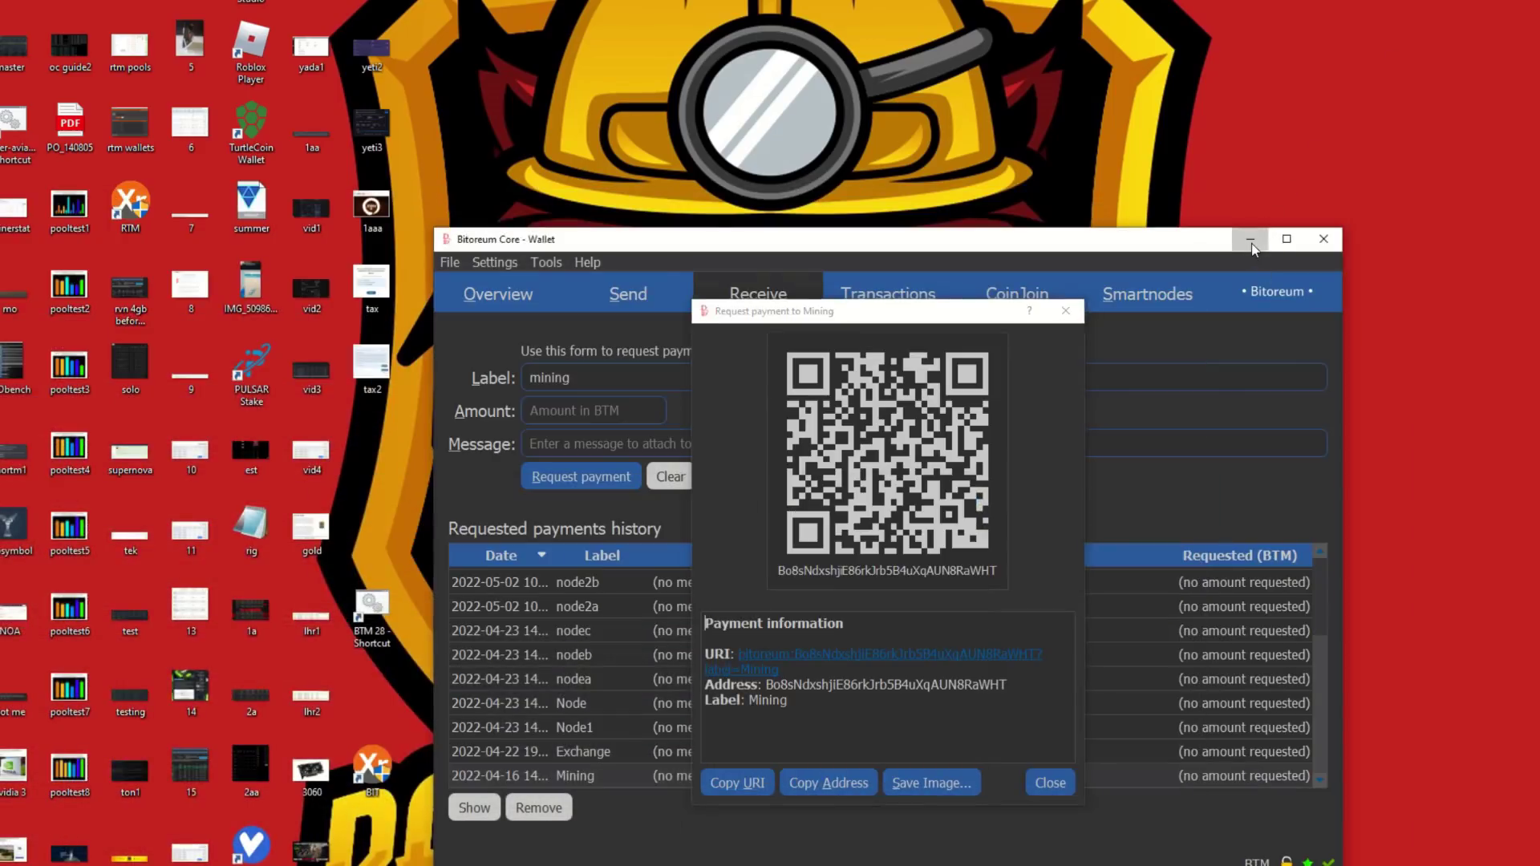
left_click(1249, 239)
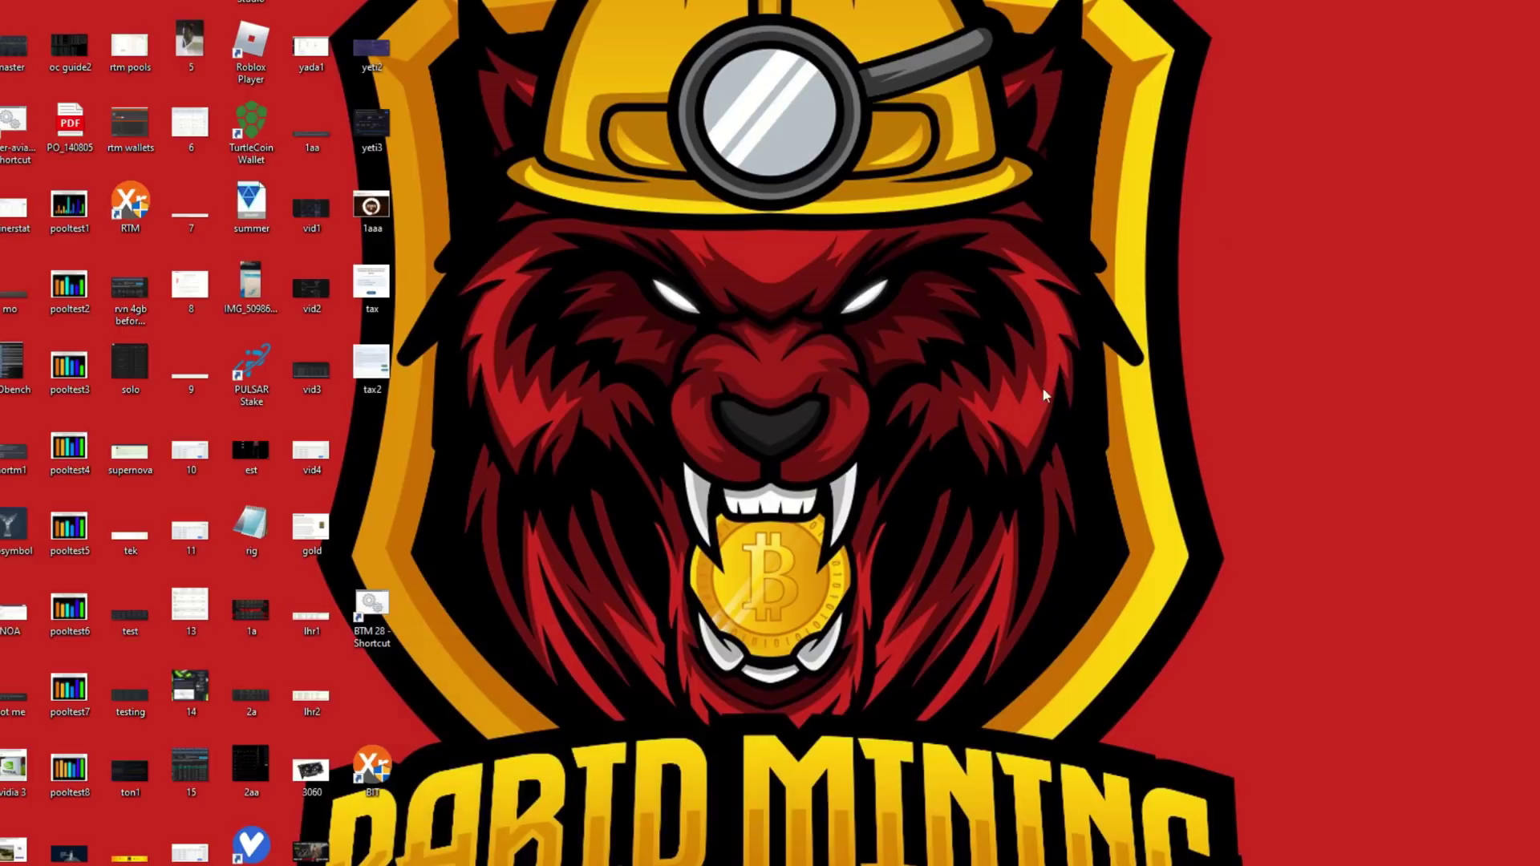
double_click(371, 772)
left_click(627, 536)
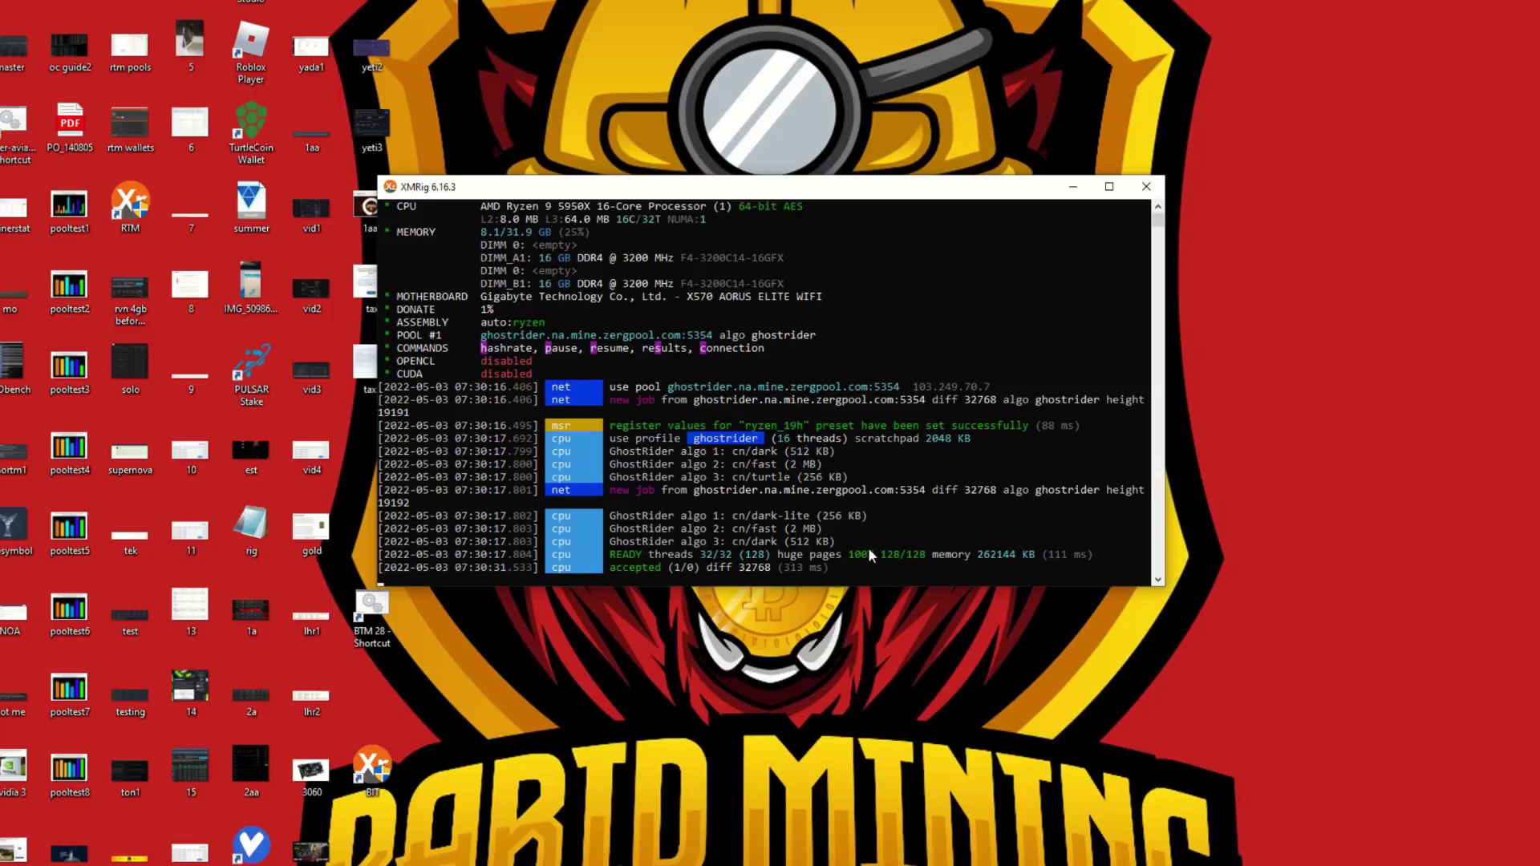
left_click_drag(767, 184, 832, 165)
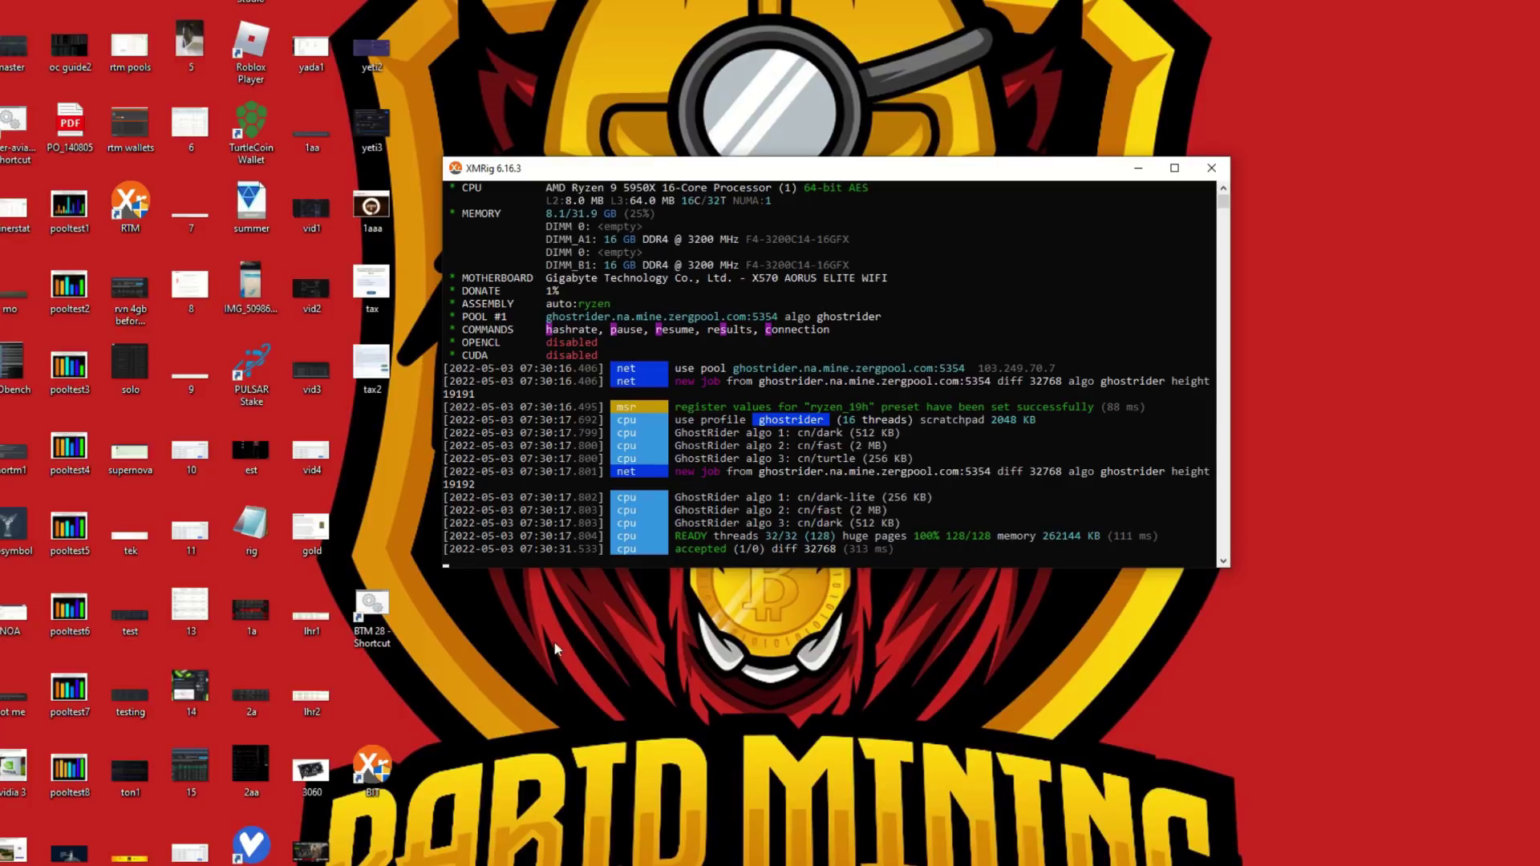
right_click(379, 756)
left_click(455, 393)
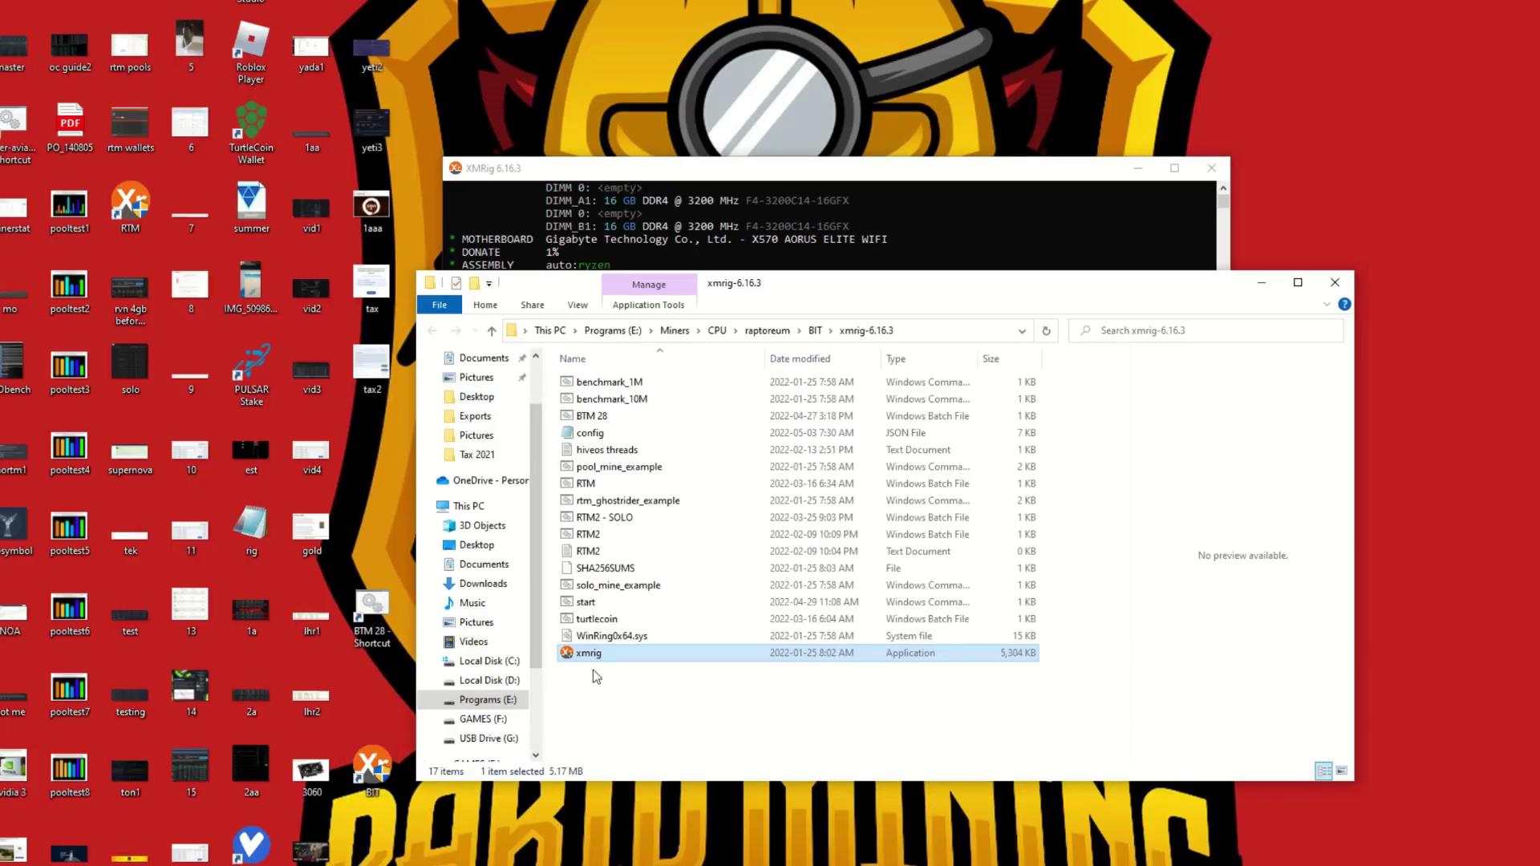
right_click(585, 656)
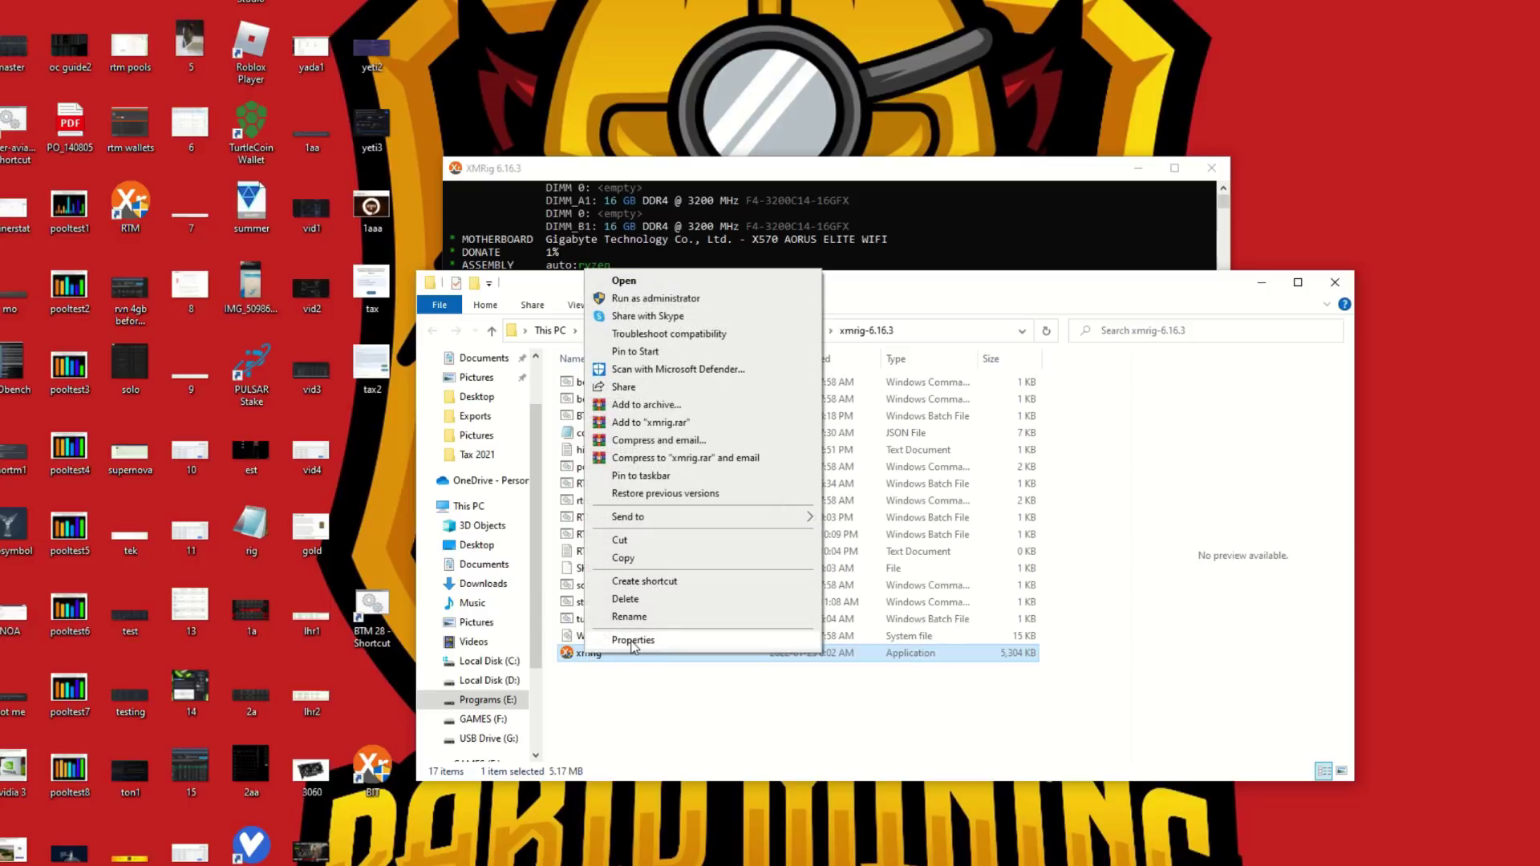
left_click(633, 640)
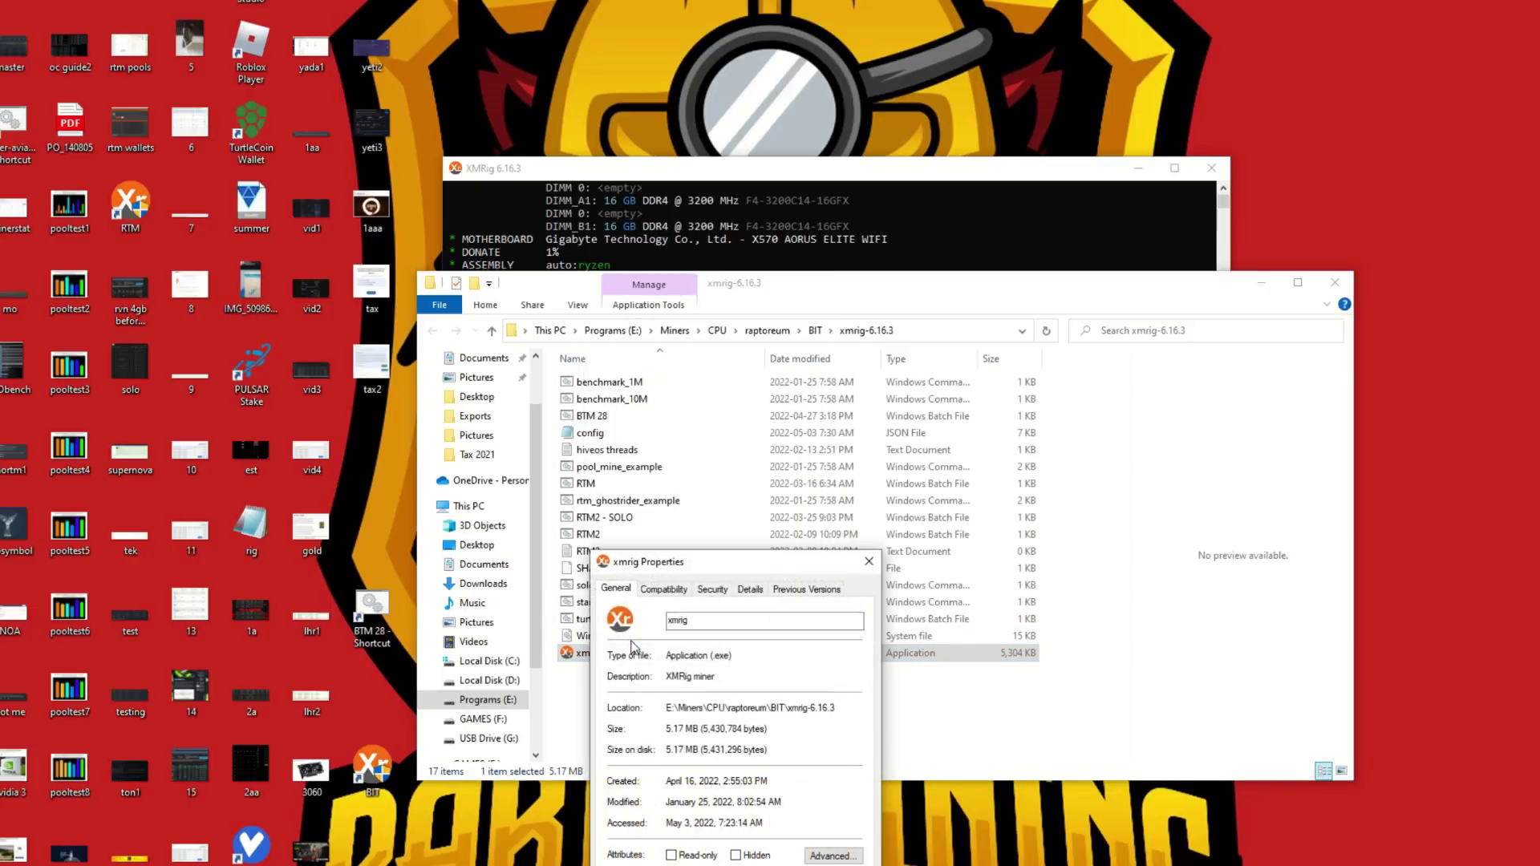
left_click(653, 597)
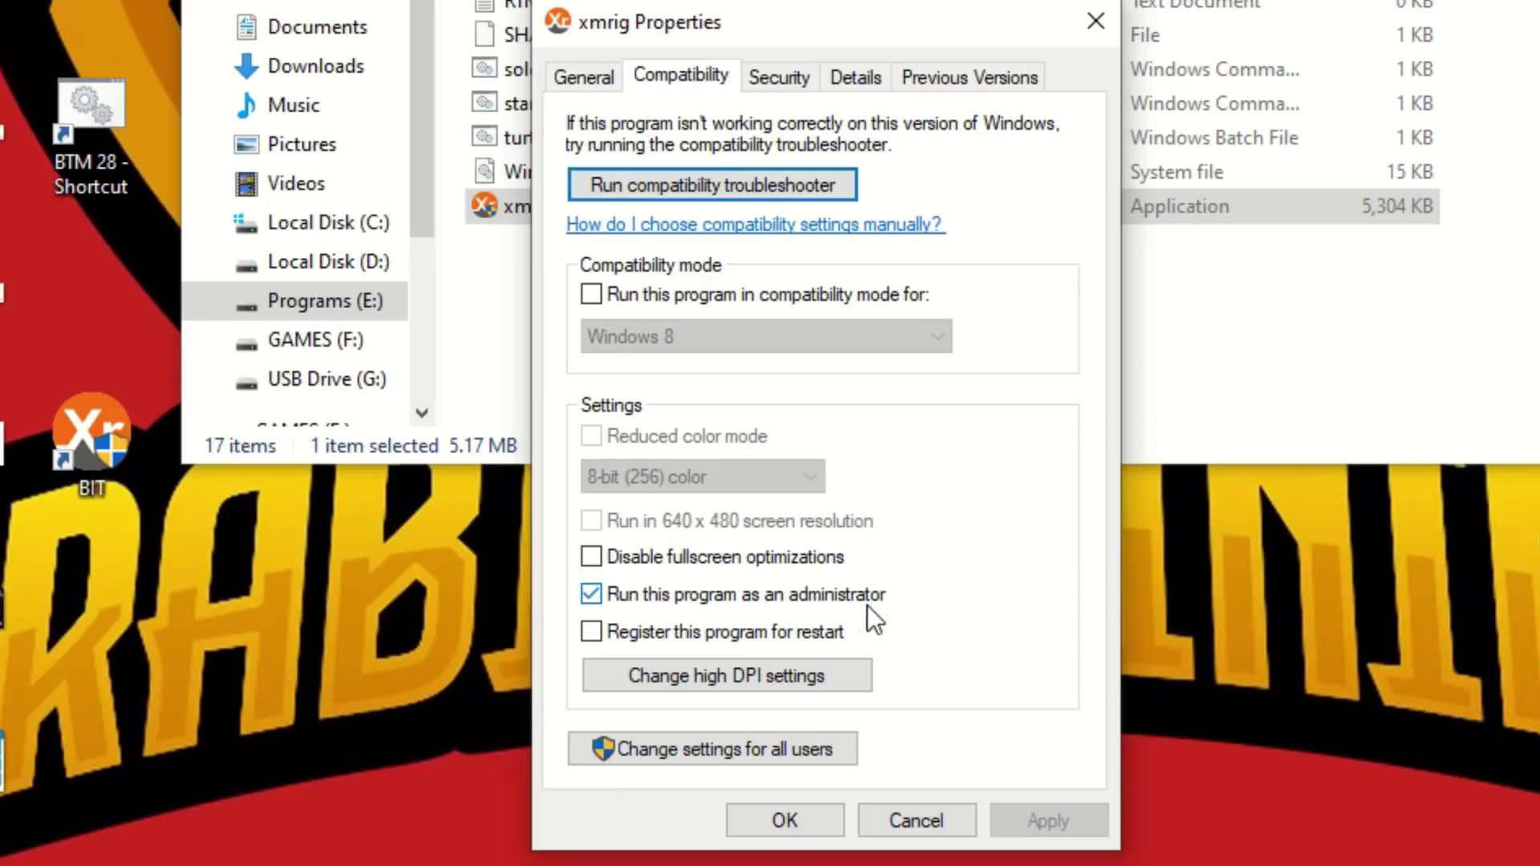
left_click(806, 821)
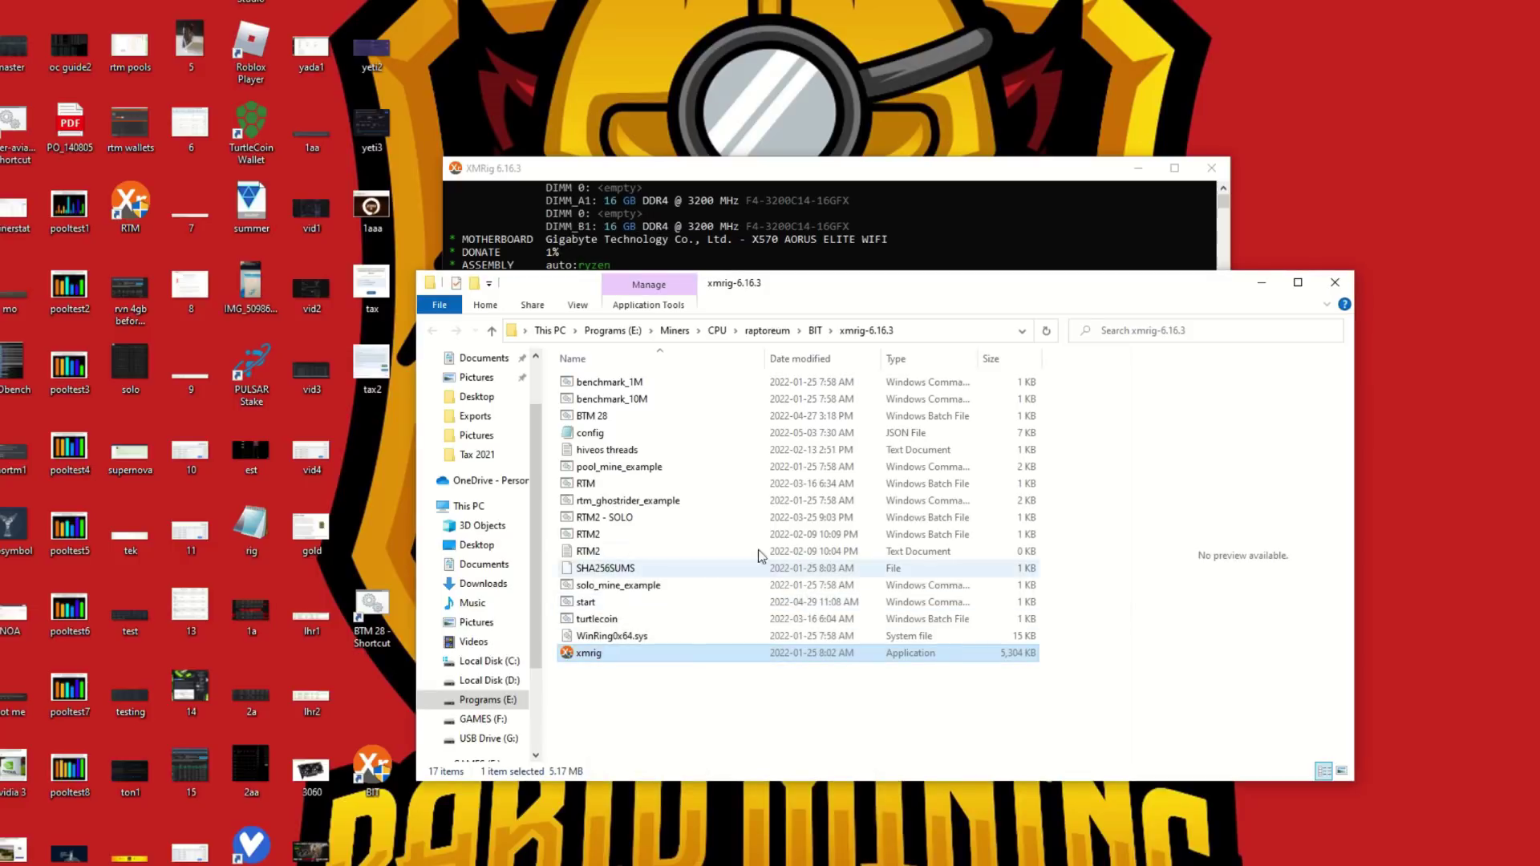
left_click(1335, 284)
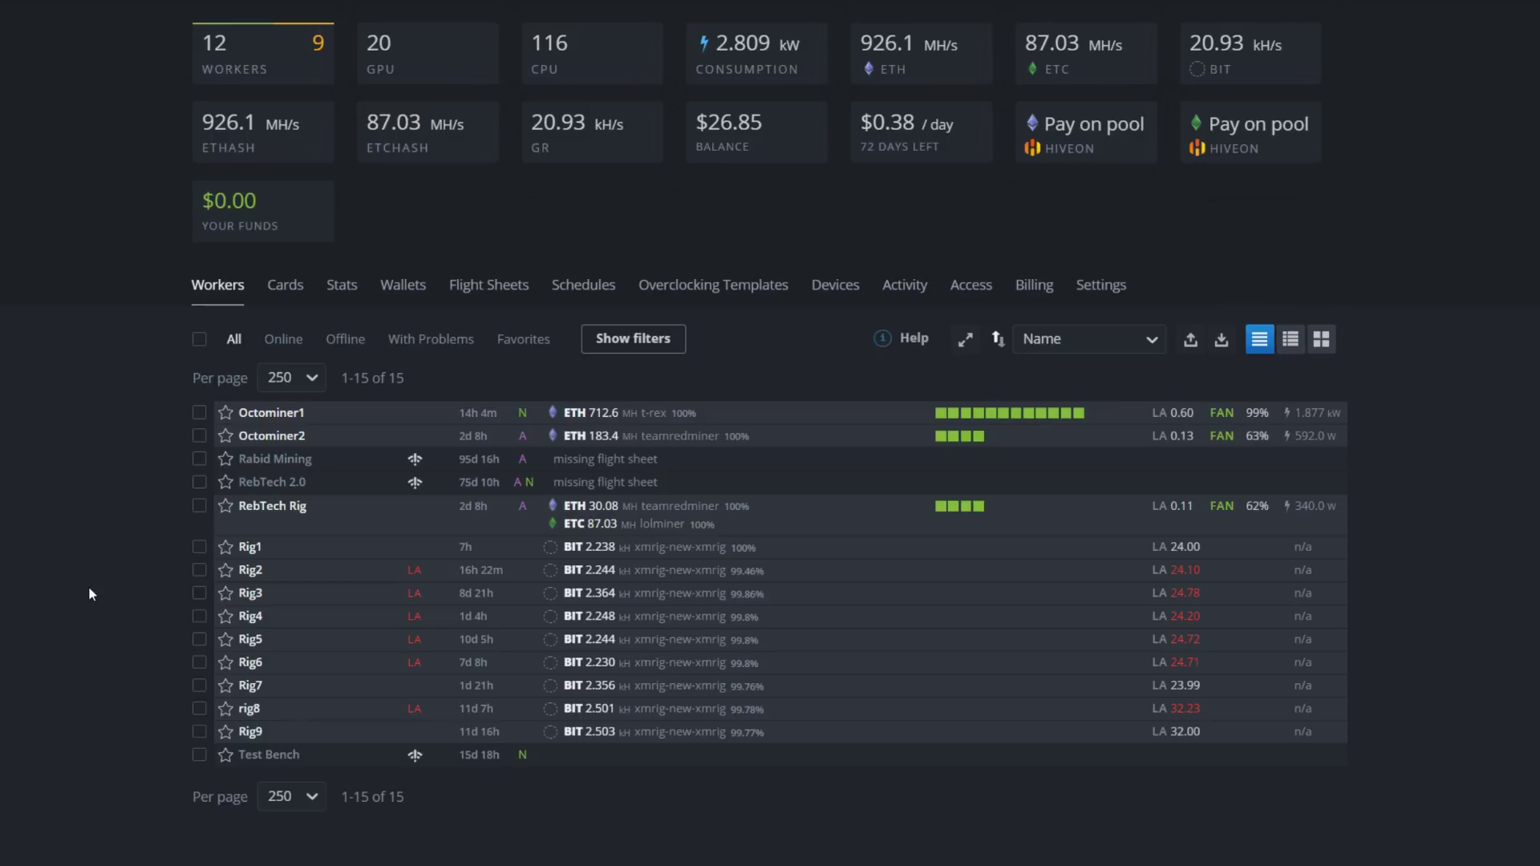
Go to the Wallets tab of the HiveOS farm dashboard
left_click(404, 291)
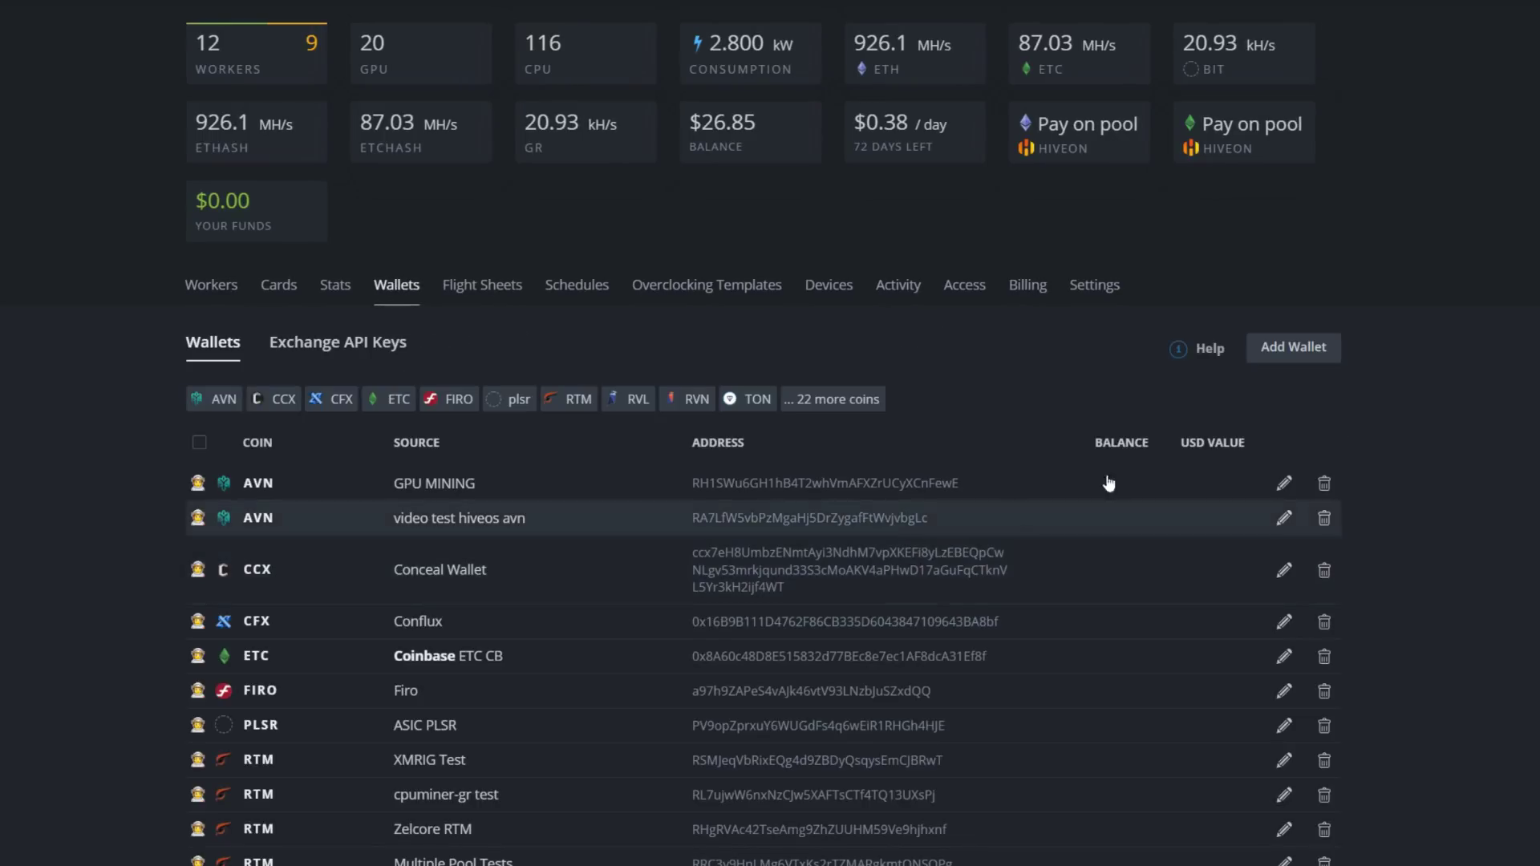
Start a new wallet and create the custom coin 'bitt' for it
left_click(1281, 350)
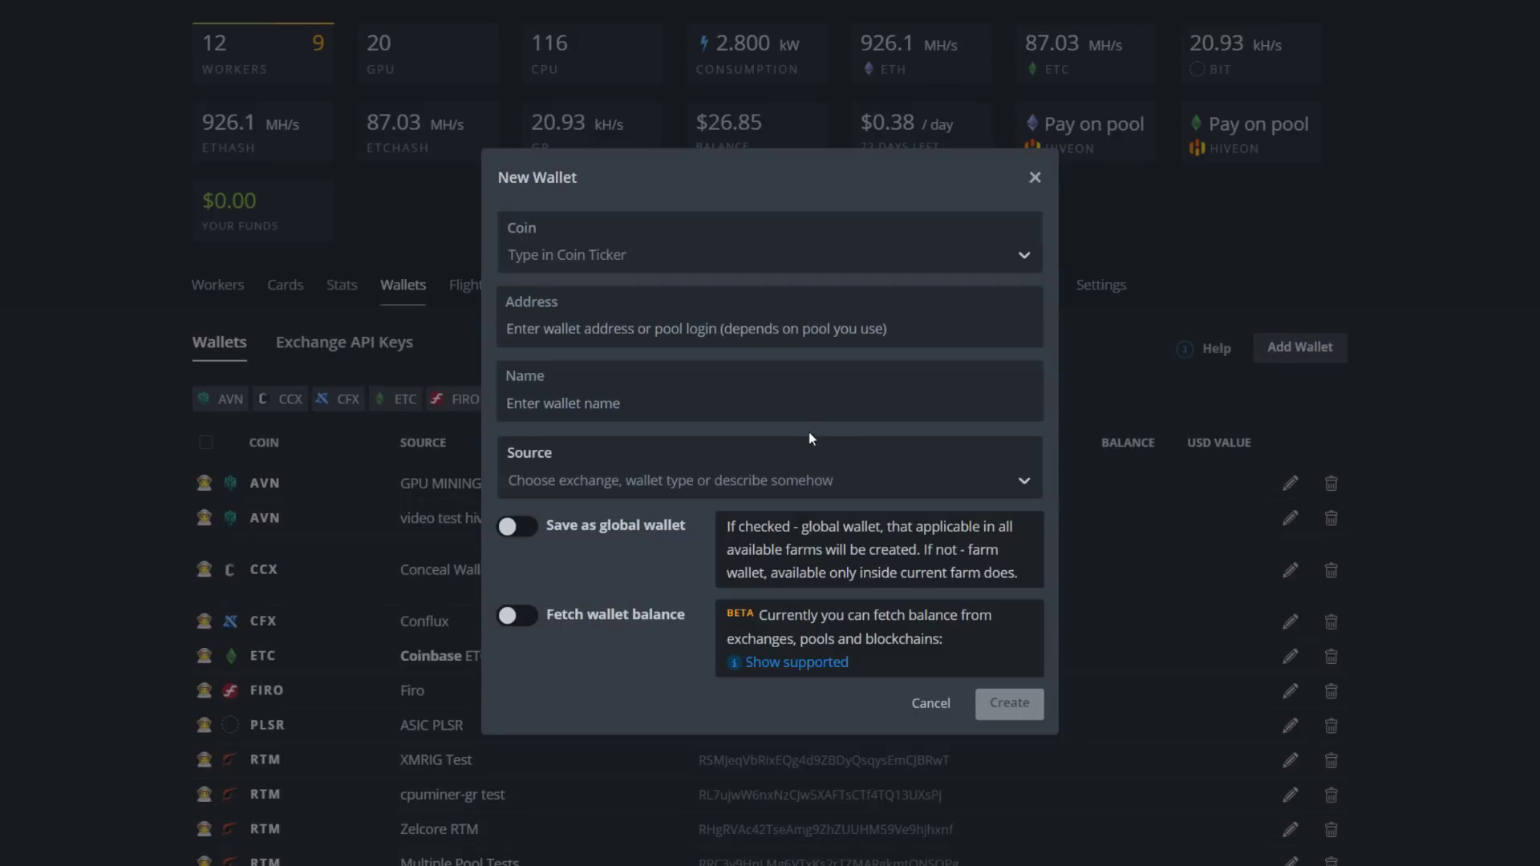
left_click(579, 258)
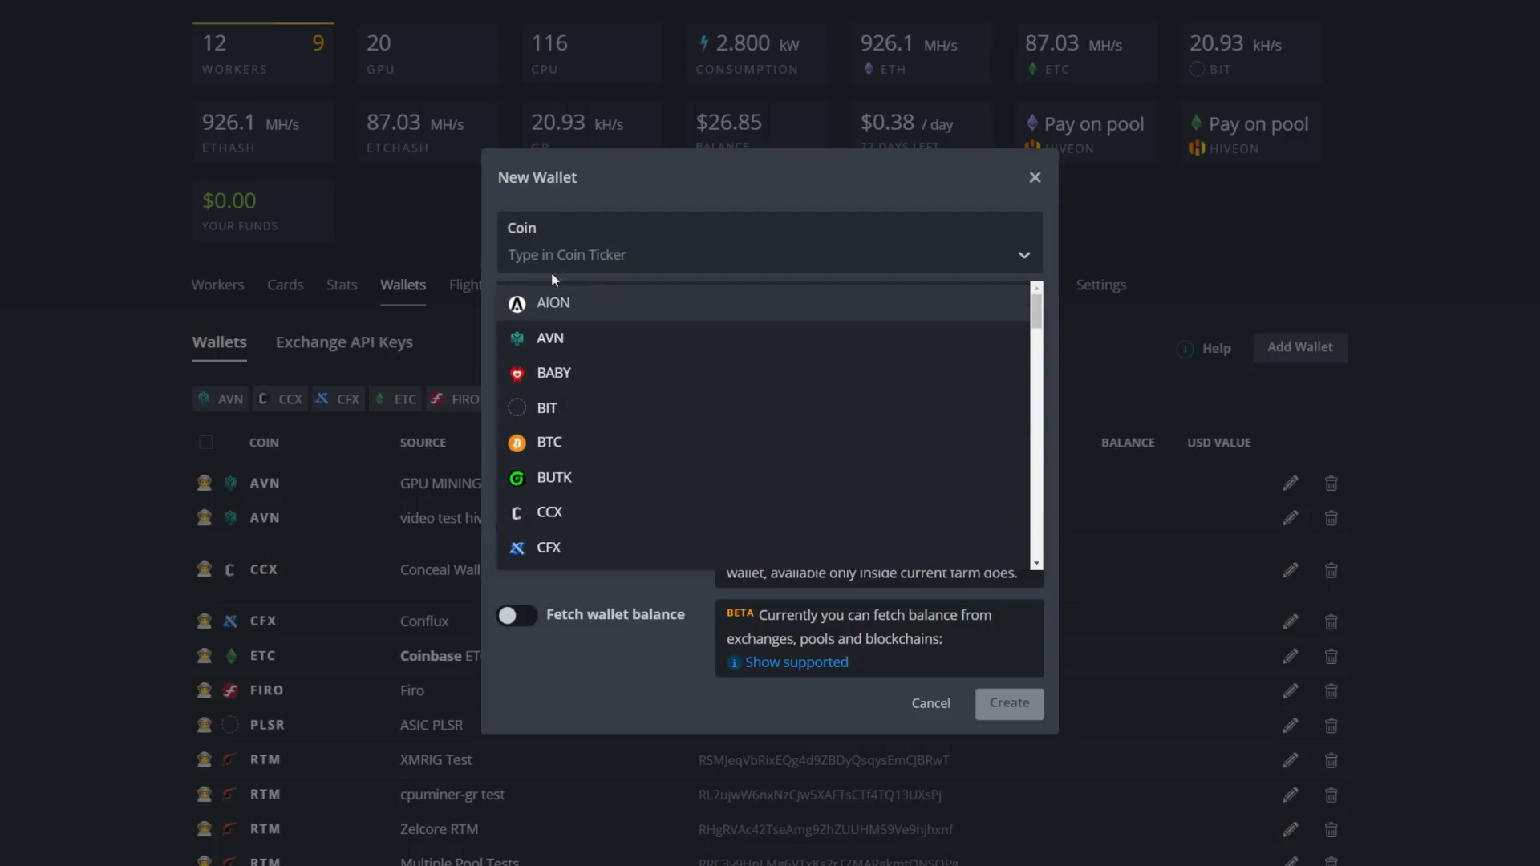
type("bit")
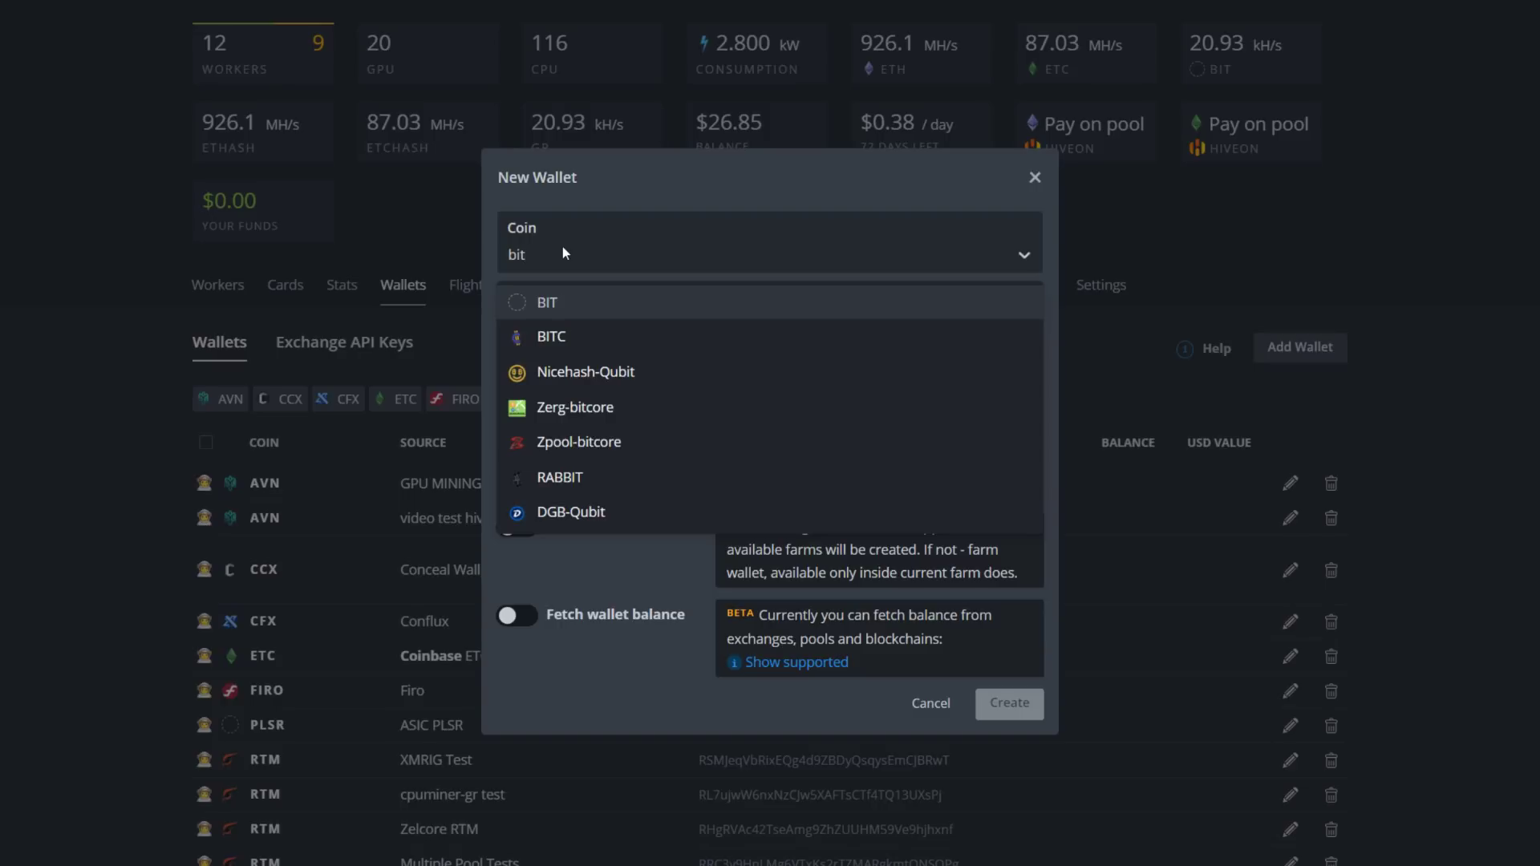
type("t")
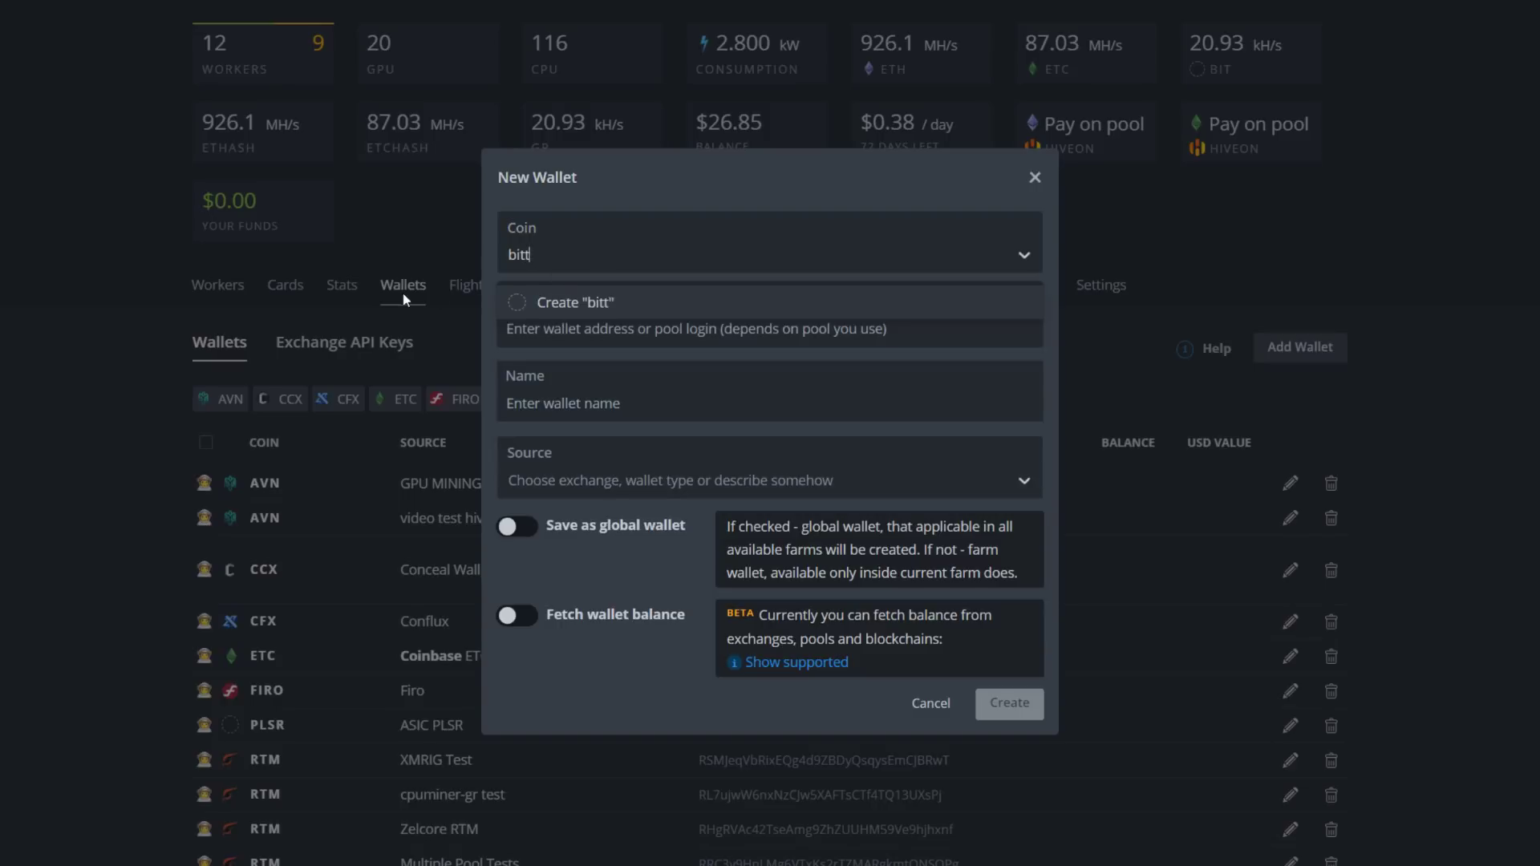
left_click(553, 303)
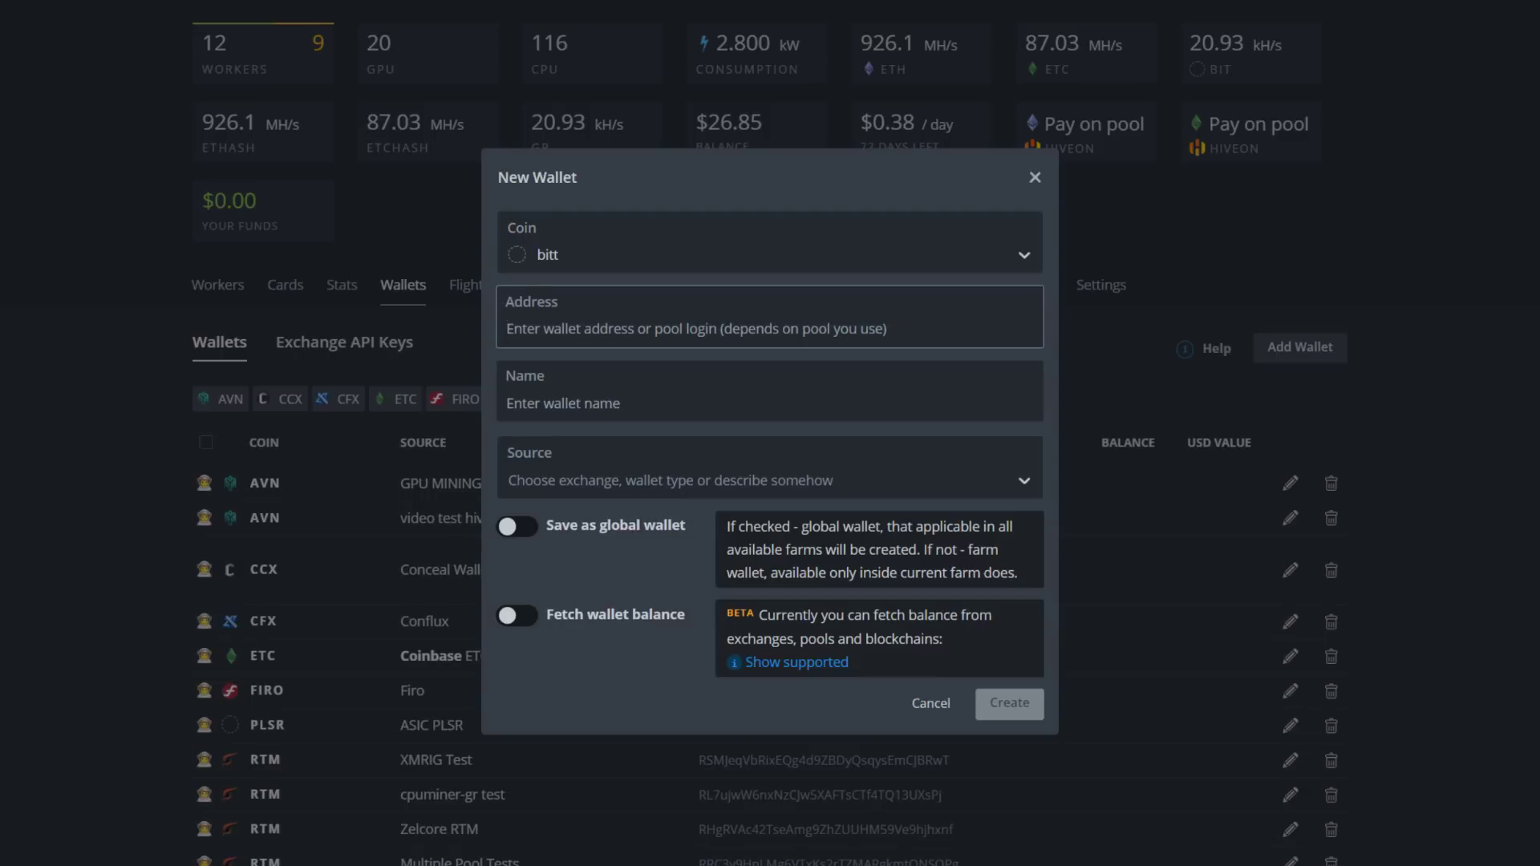
Paste the Bitoreum Core receiving address and name the wallet 'cpu miner2'
key("alt+Tab")
left_click(831, 775)
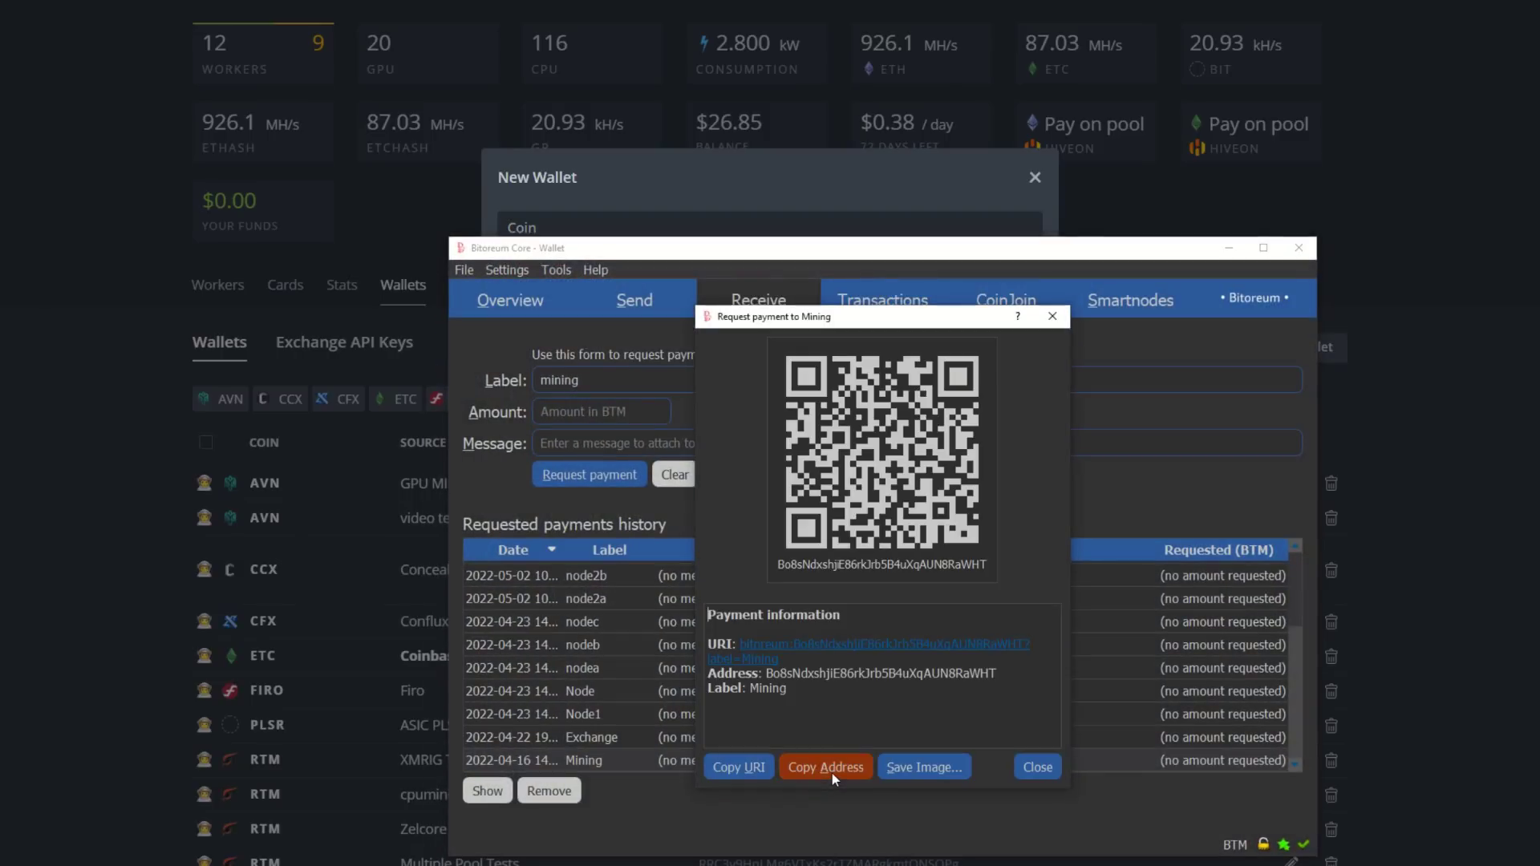
left_click(1229, 249)
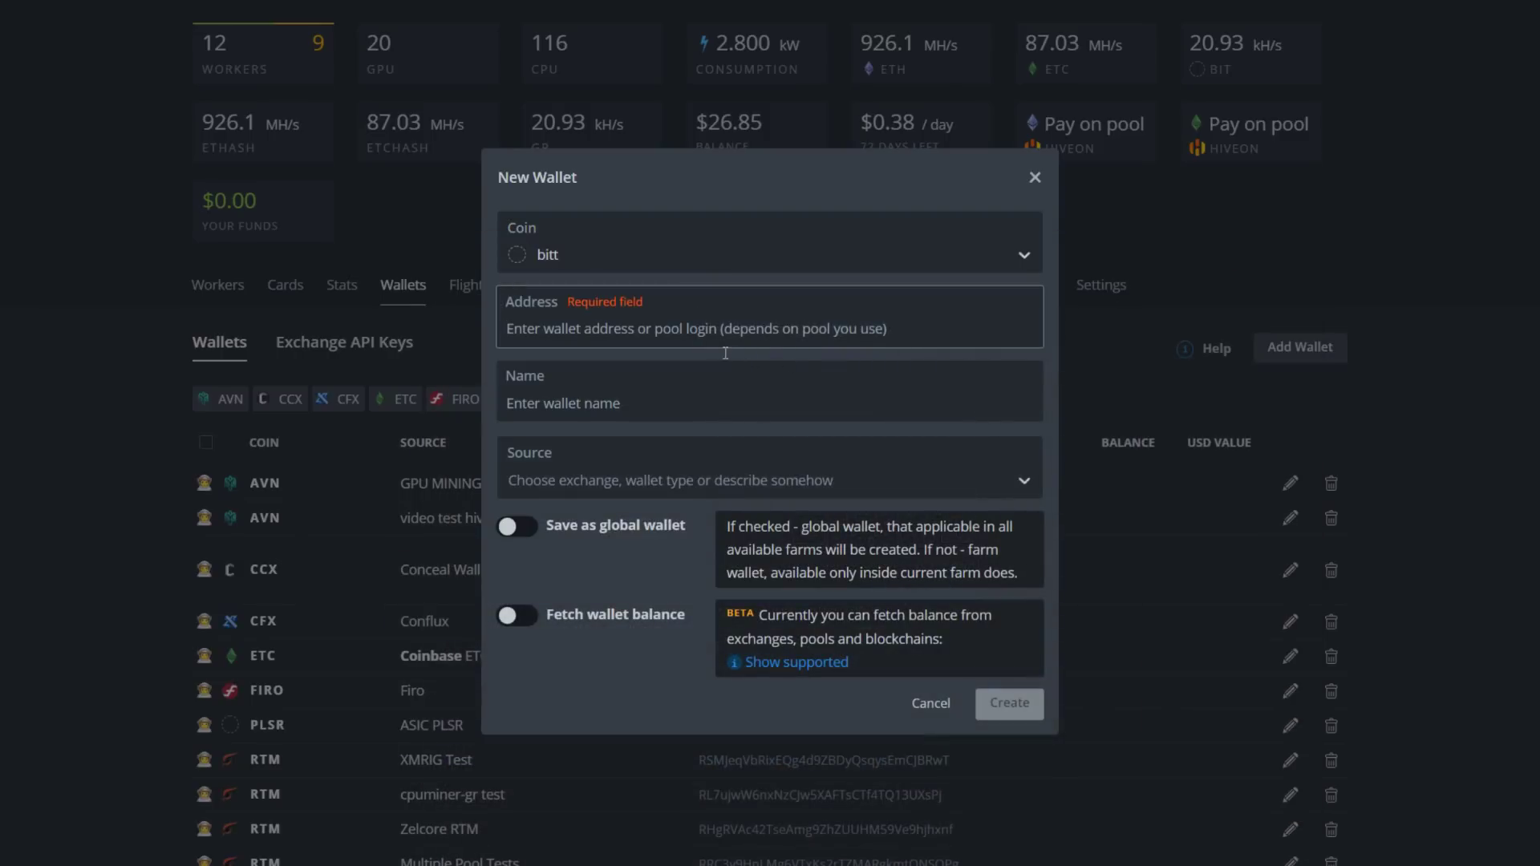
type("Bo8sNdxshjiE86rkJrb5B4uXqAUN8RaWHT")
left_click(672, 394)
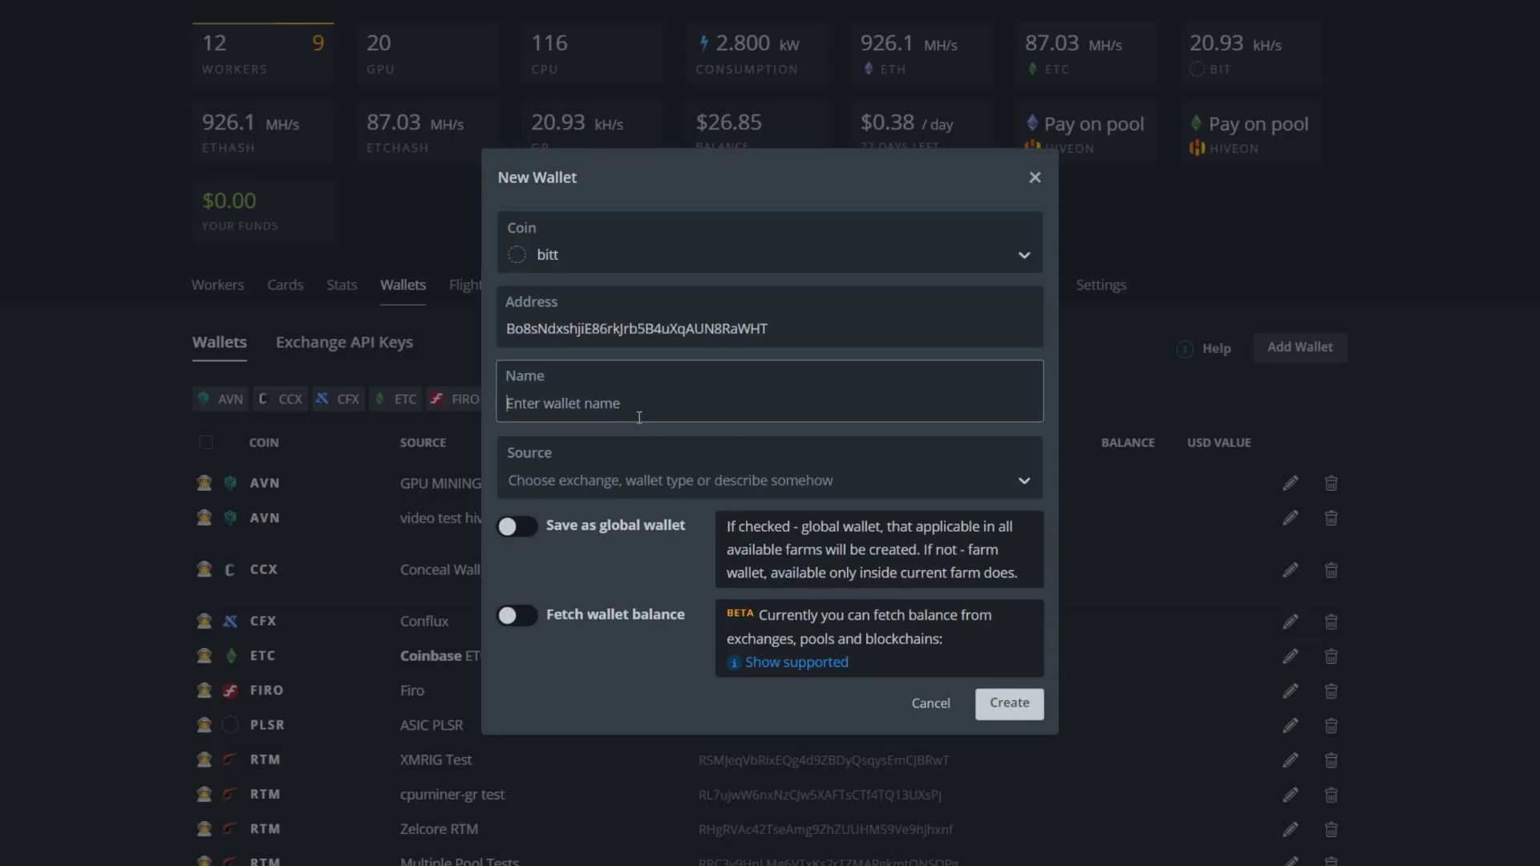
type("cpu minewr")
key("BackSpace")
key("BackSpace")
type("r2")
Discard the bitt wallet draft and start a new flight sheet with coin BIT
left_click(930, 703)
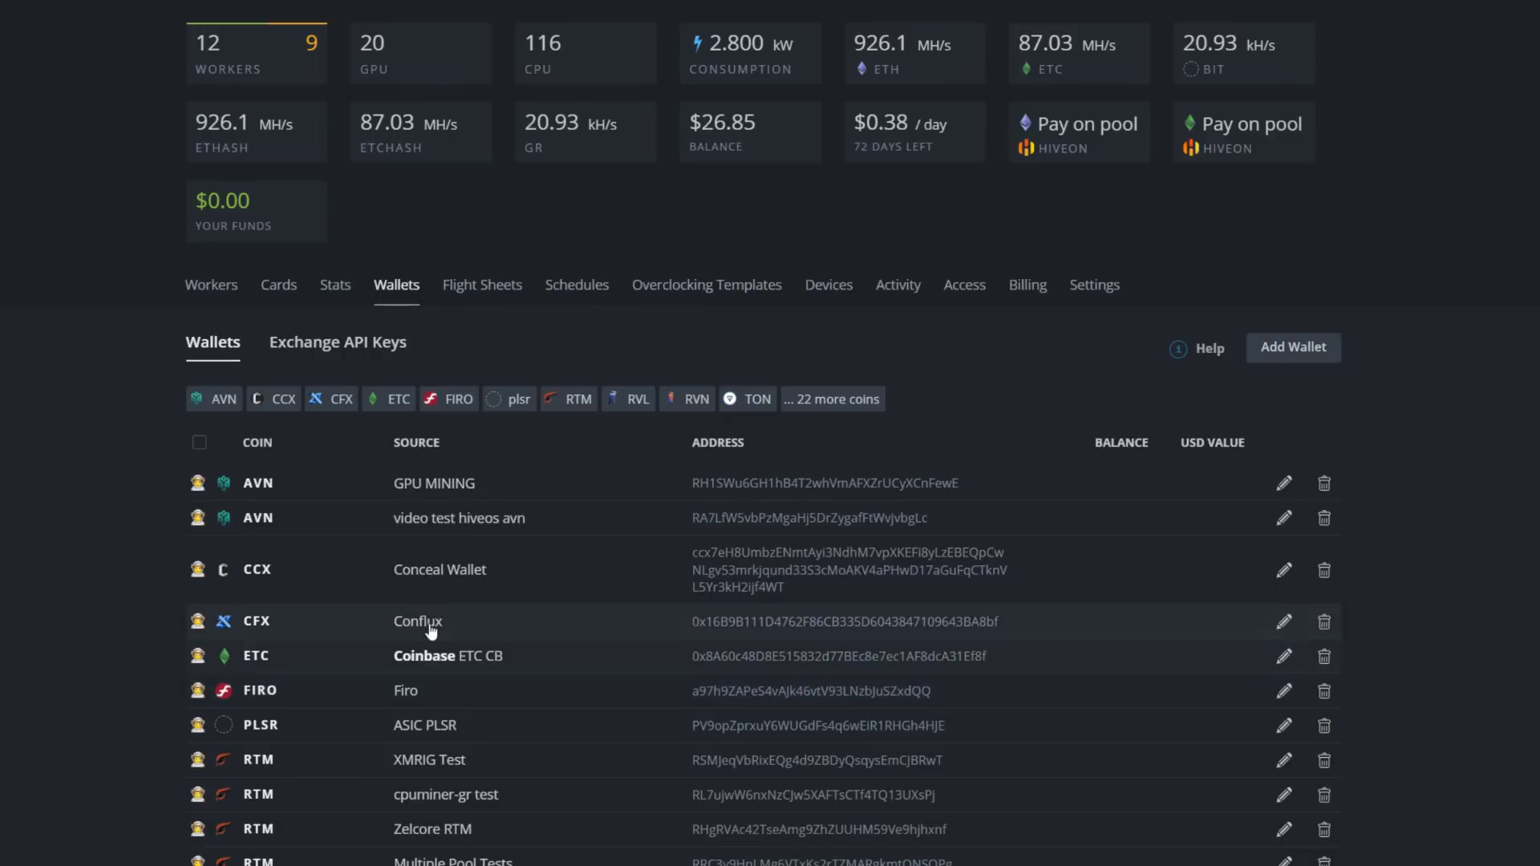
left_click(483, 285)
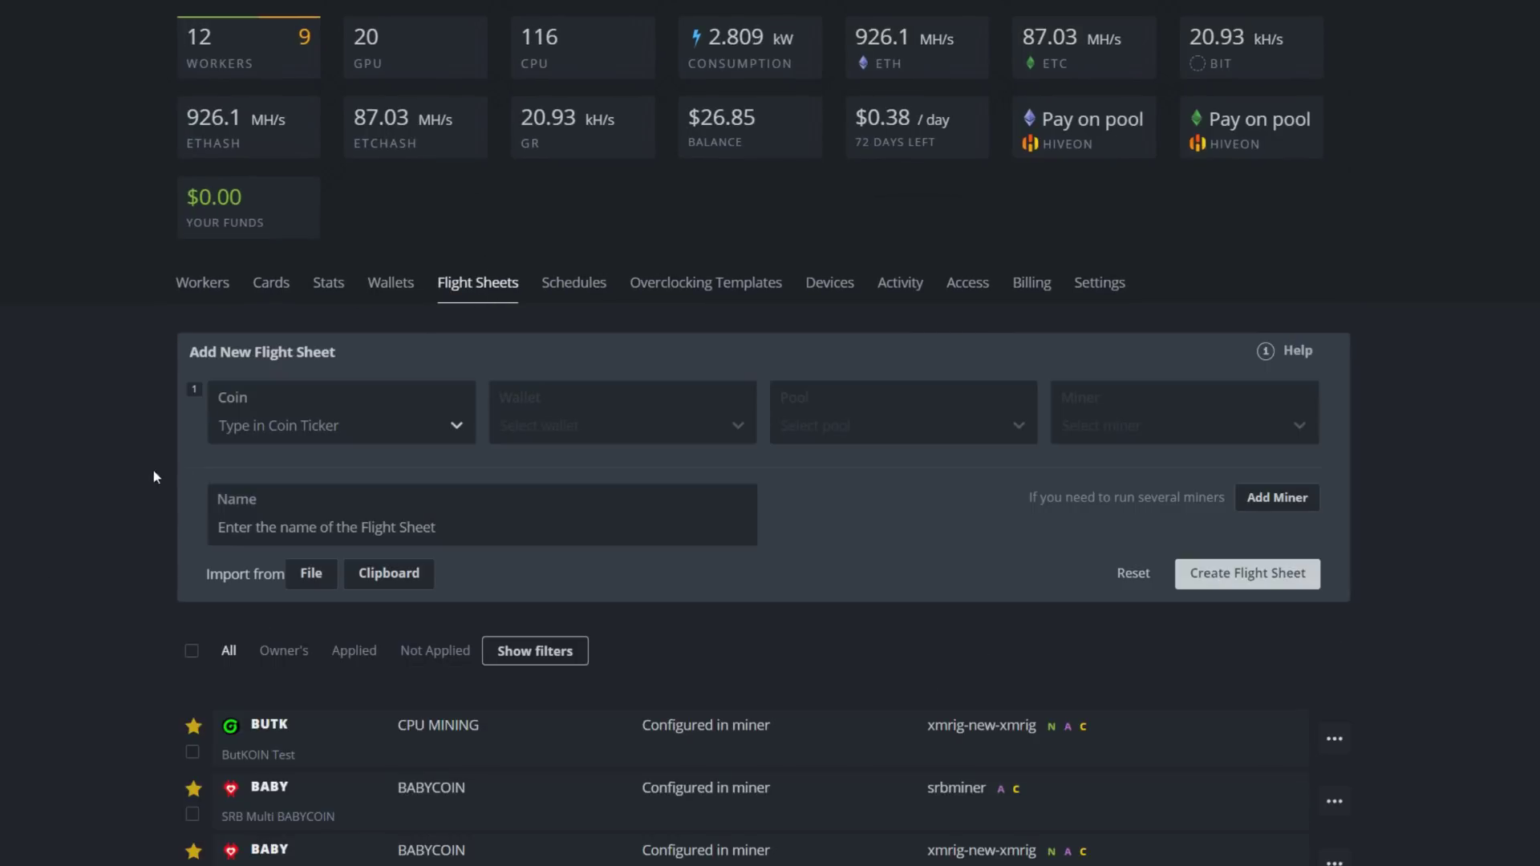
left_click(334, 426)
type("b")
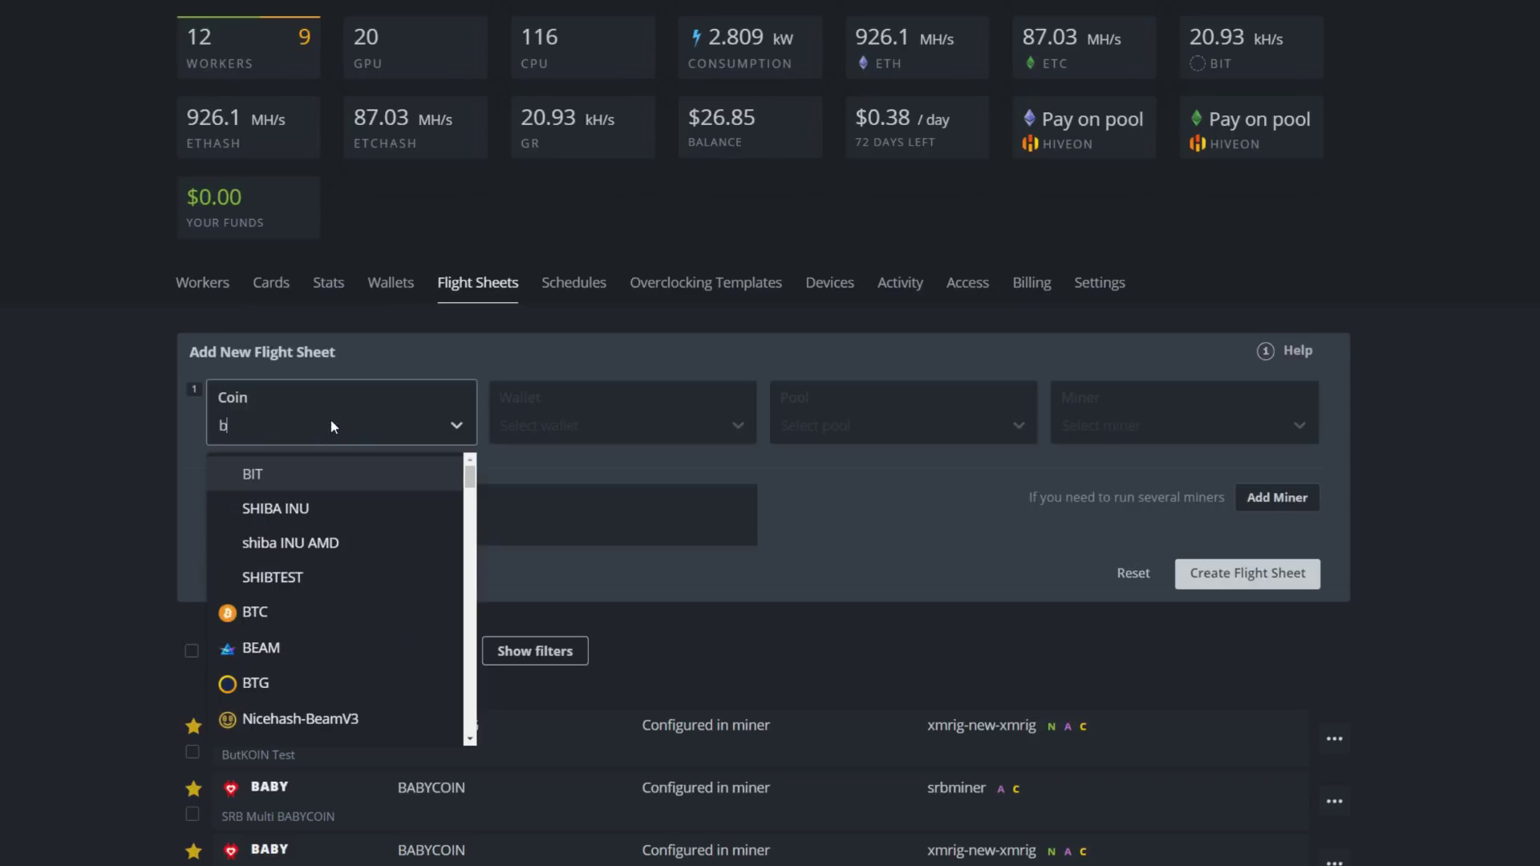
type("it")
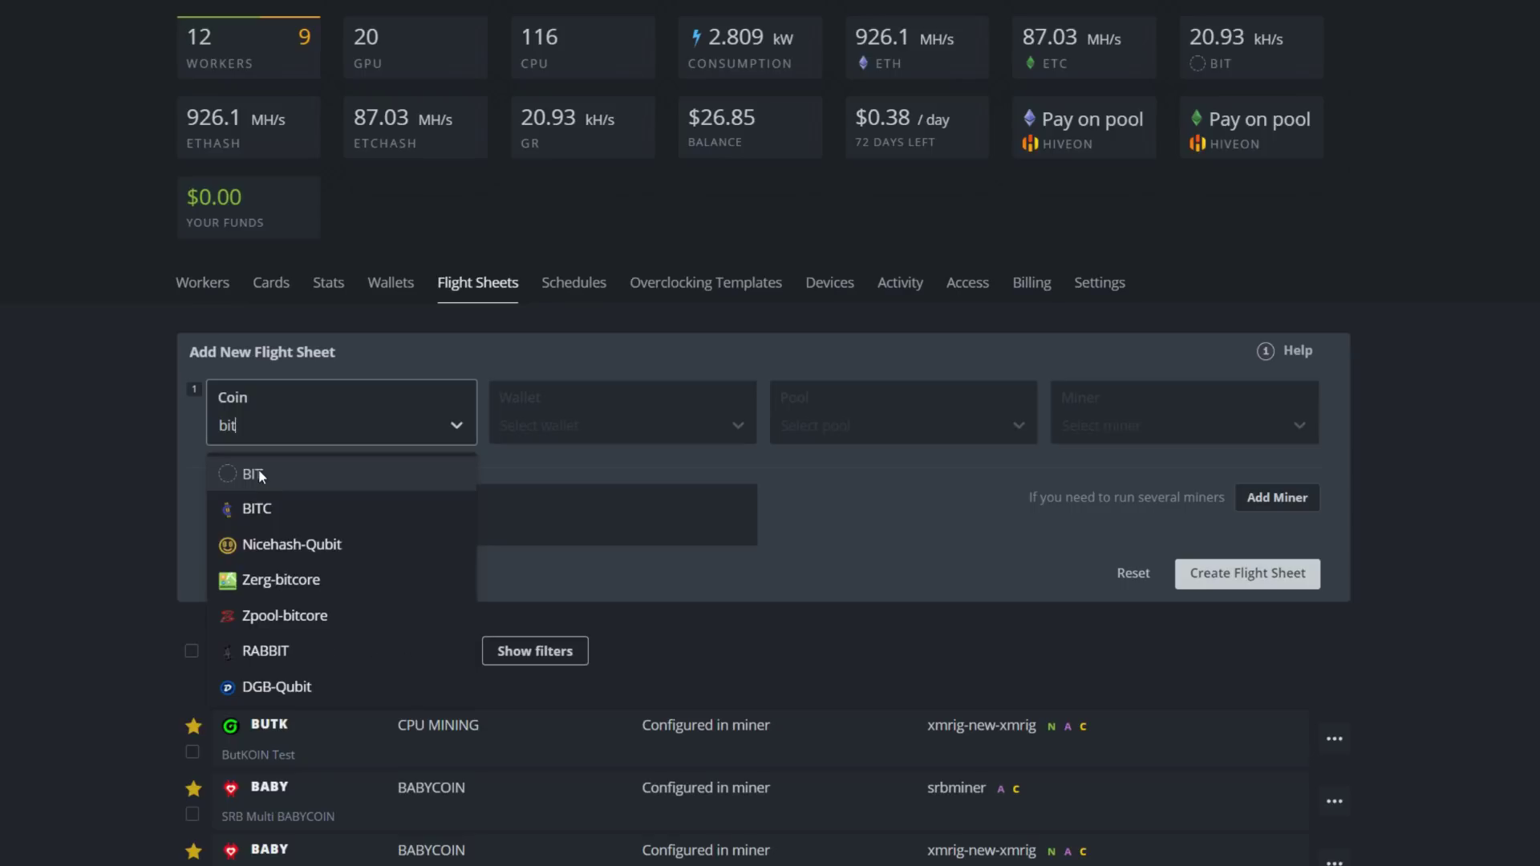
left_click(260, 476)
Choose wallet BTM Main, pool 'Configure in miner' and miner XMRig (new)
left_click(598, 428)
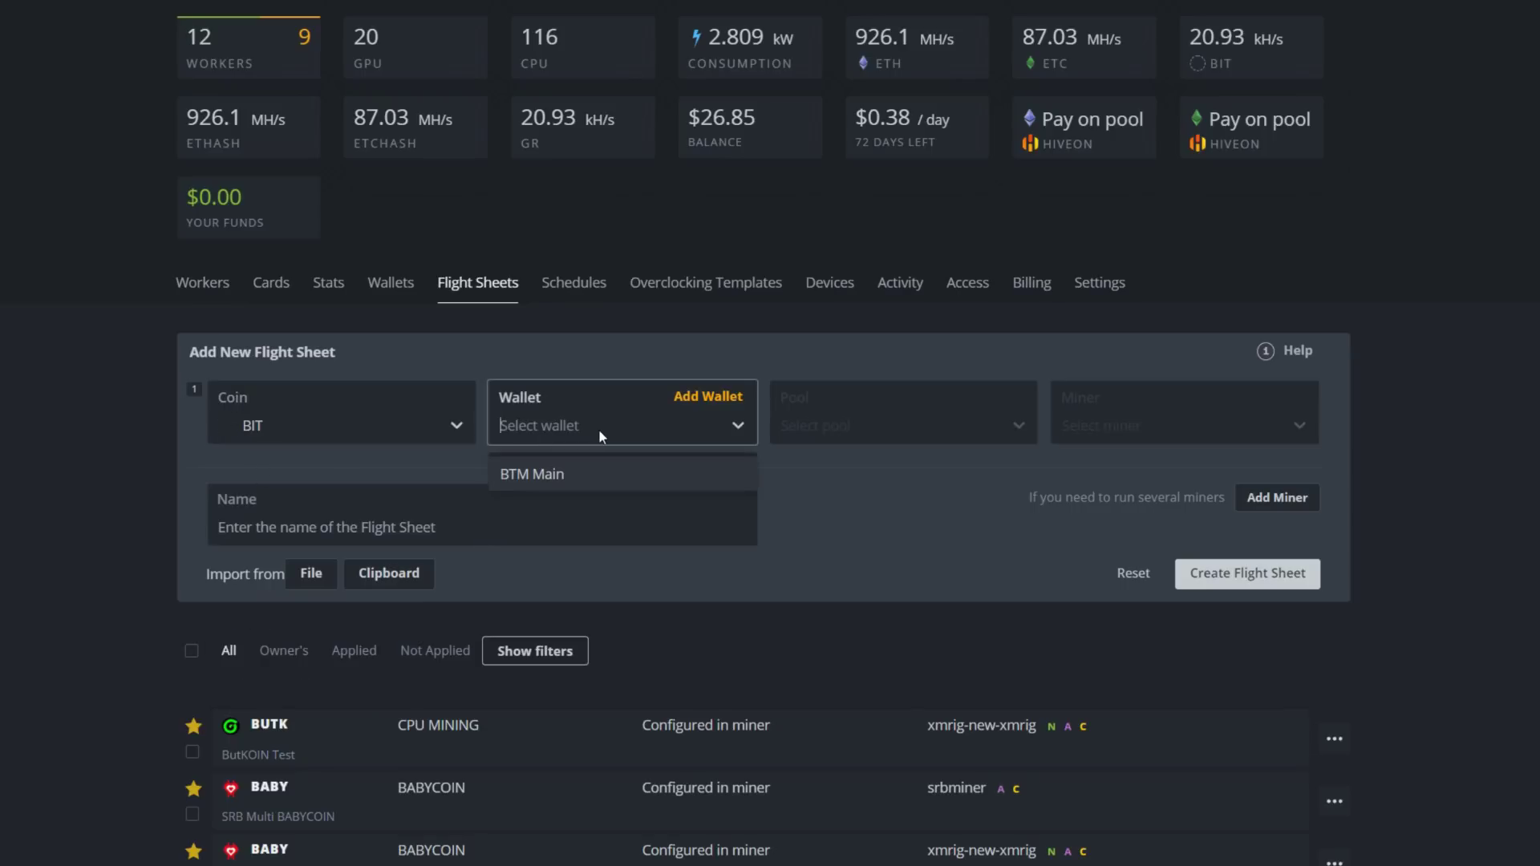
left_click(544, 476)
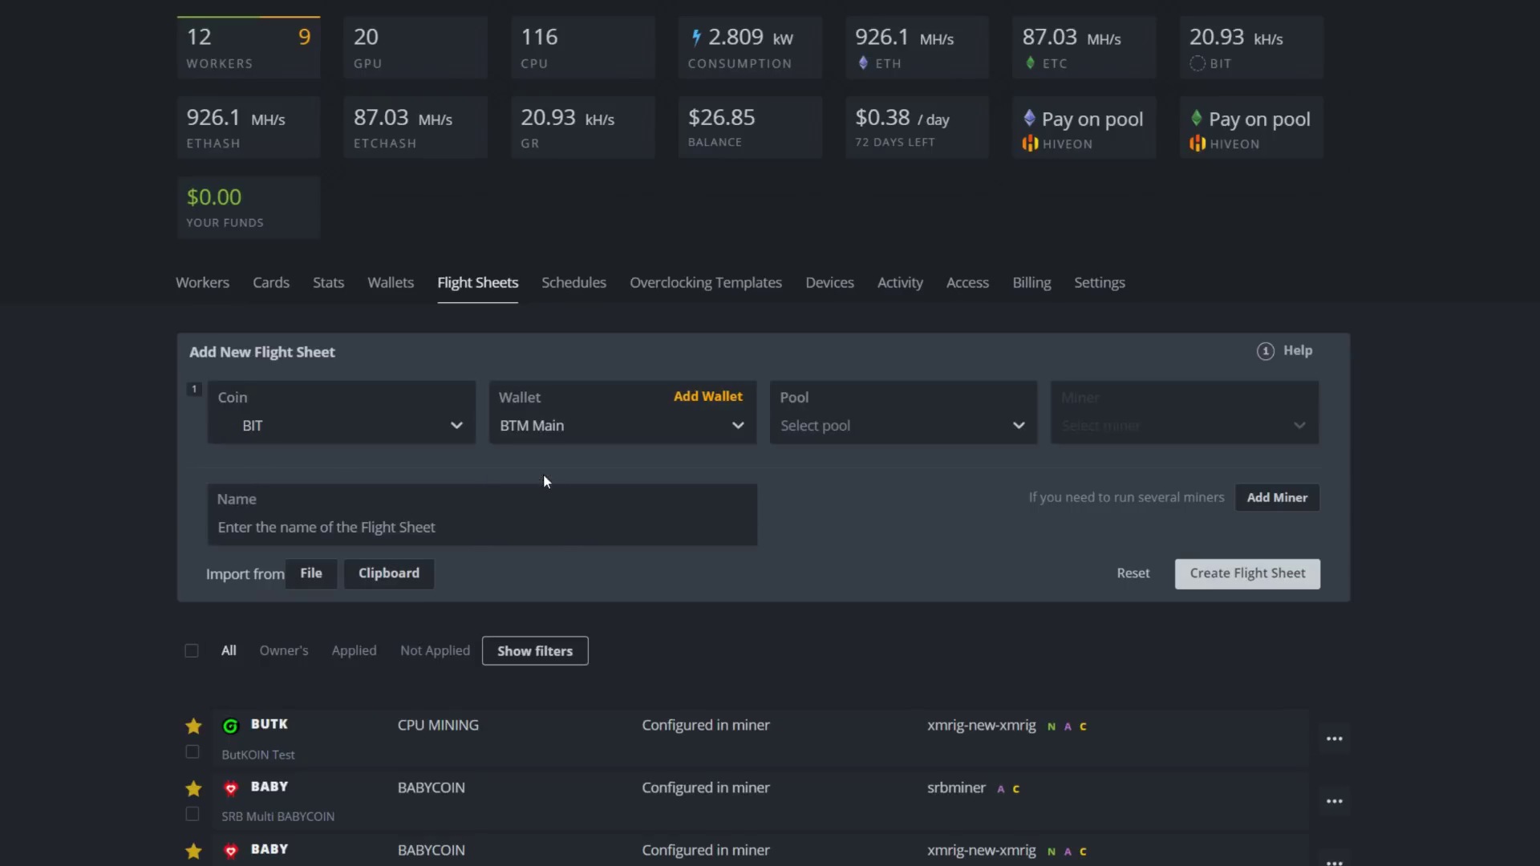
left_click(855, 428)
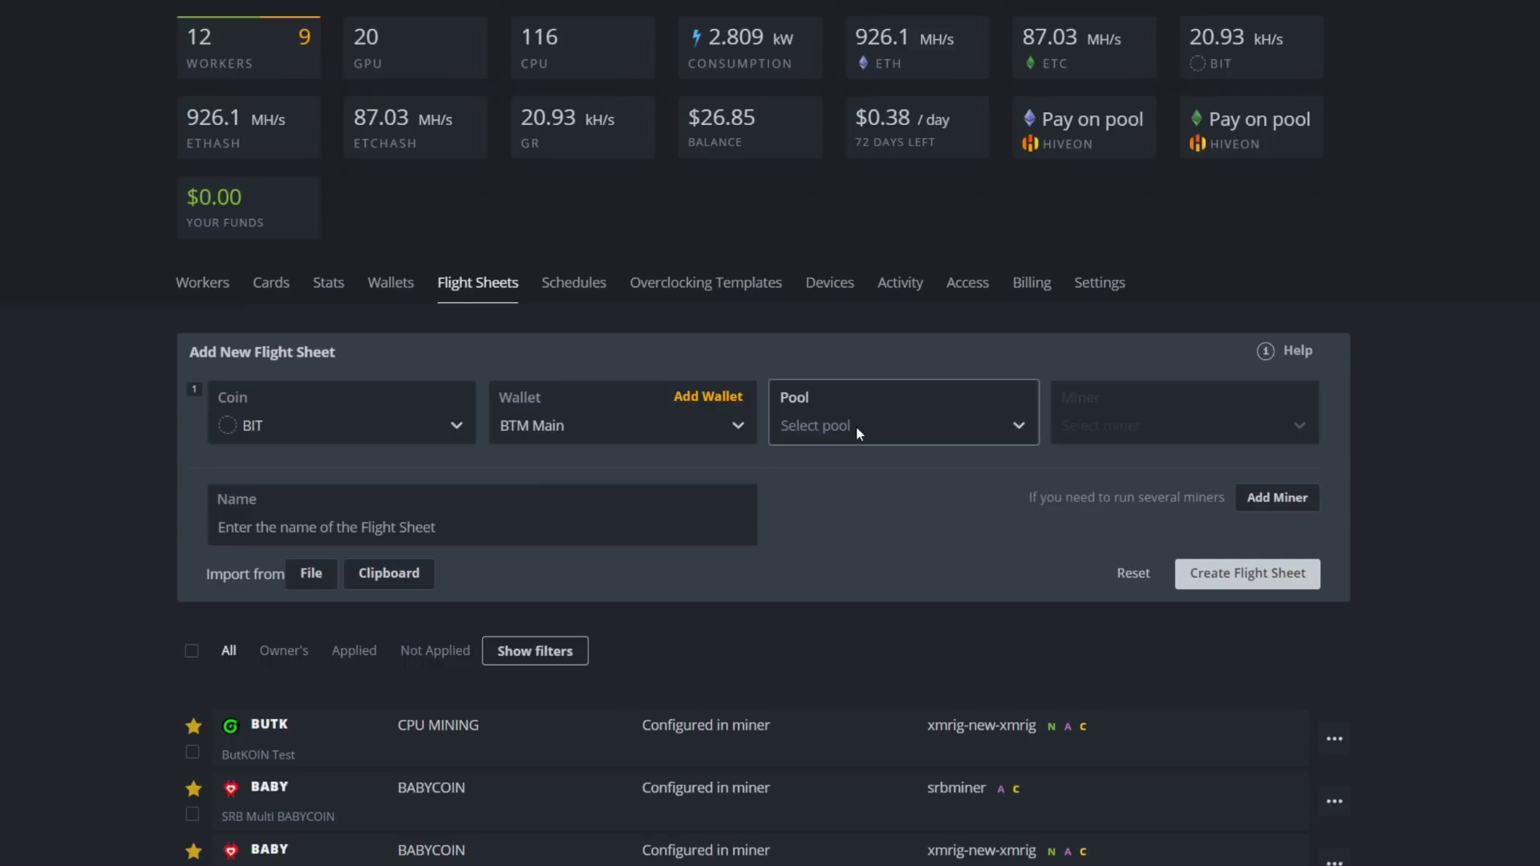
left_click(845, 474)
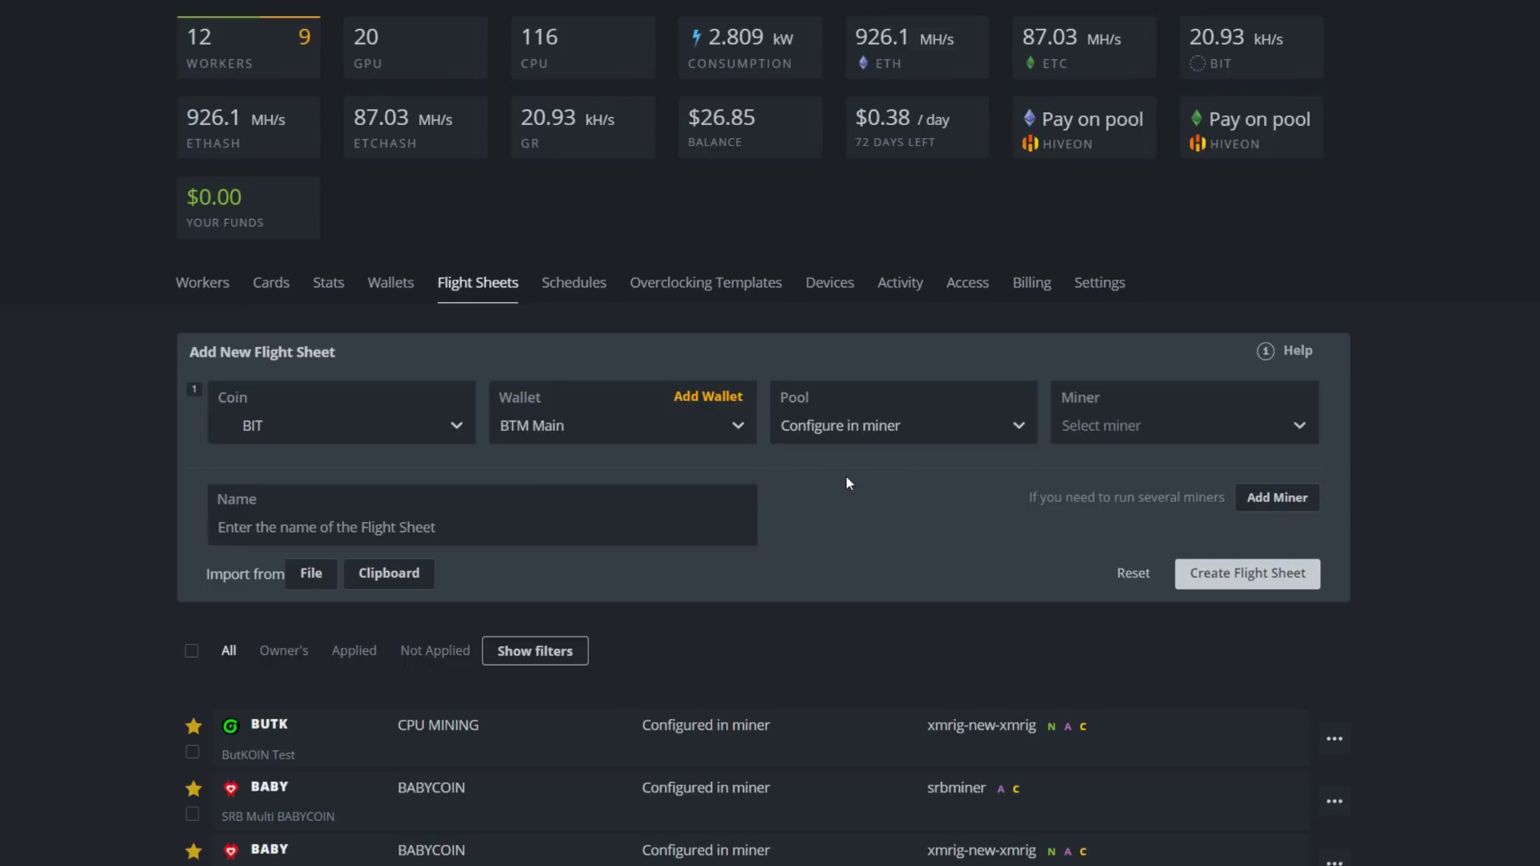
left_click(1110, 428)
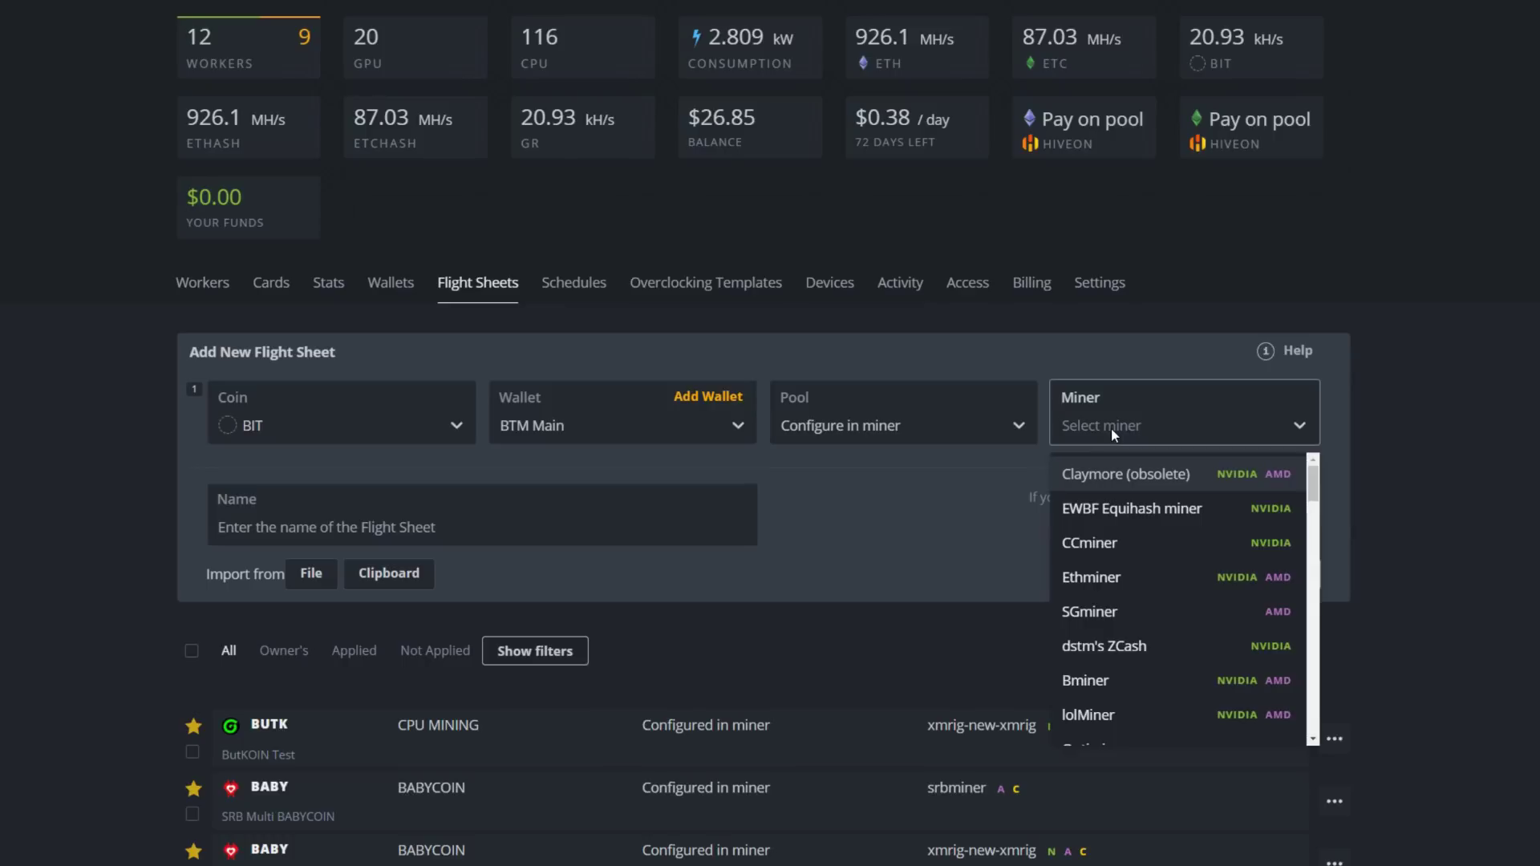
type("x")
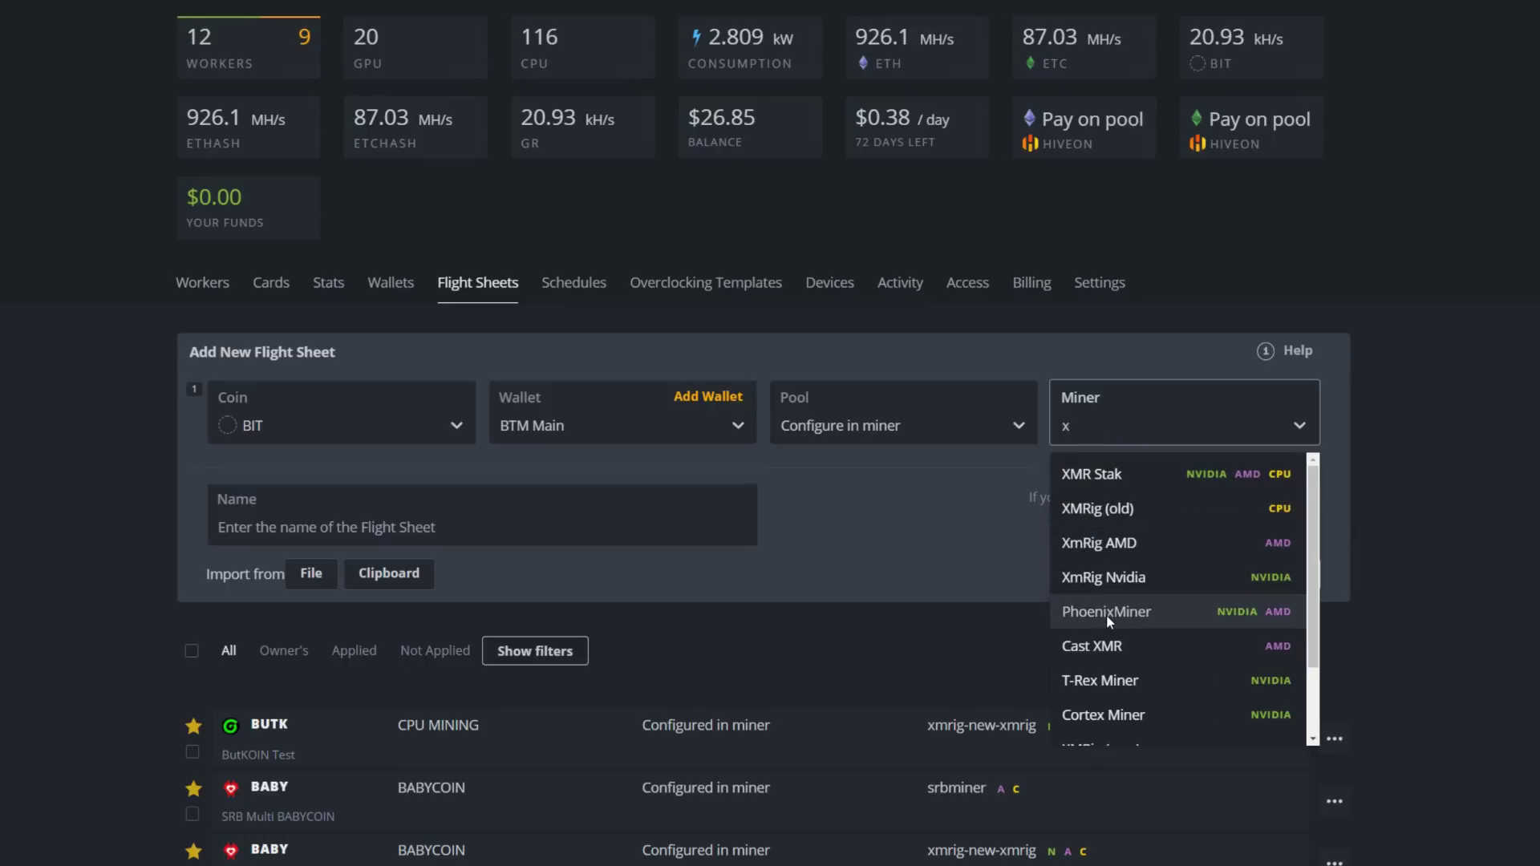
type("m")
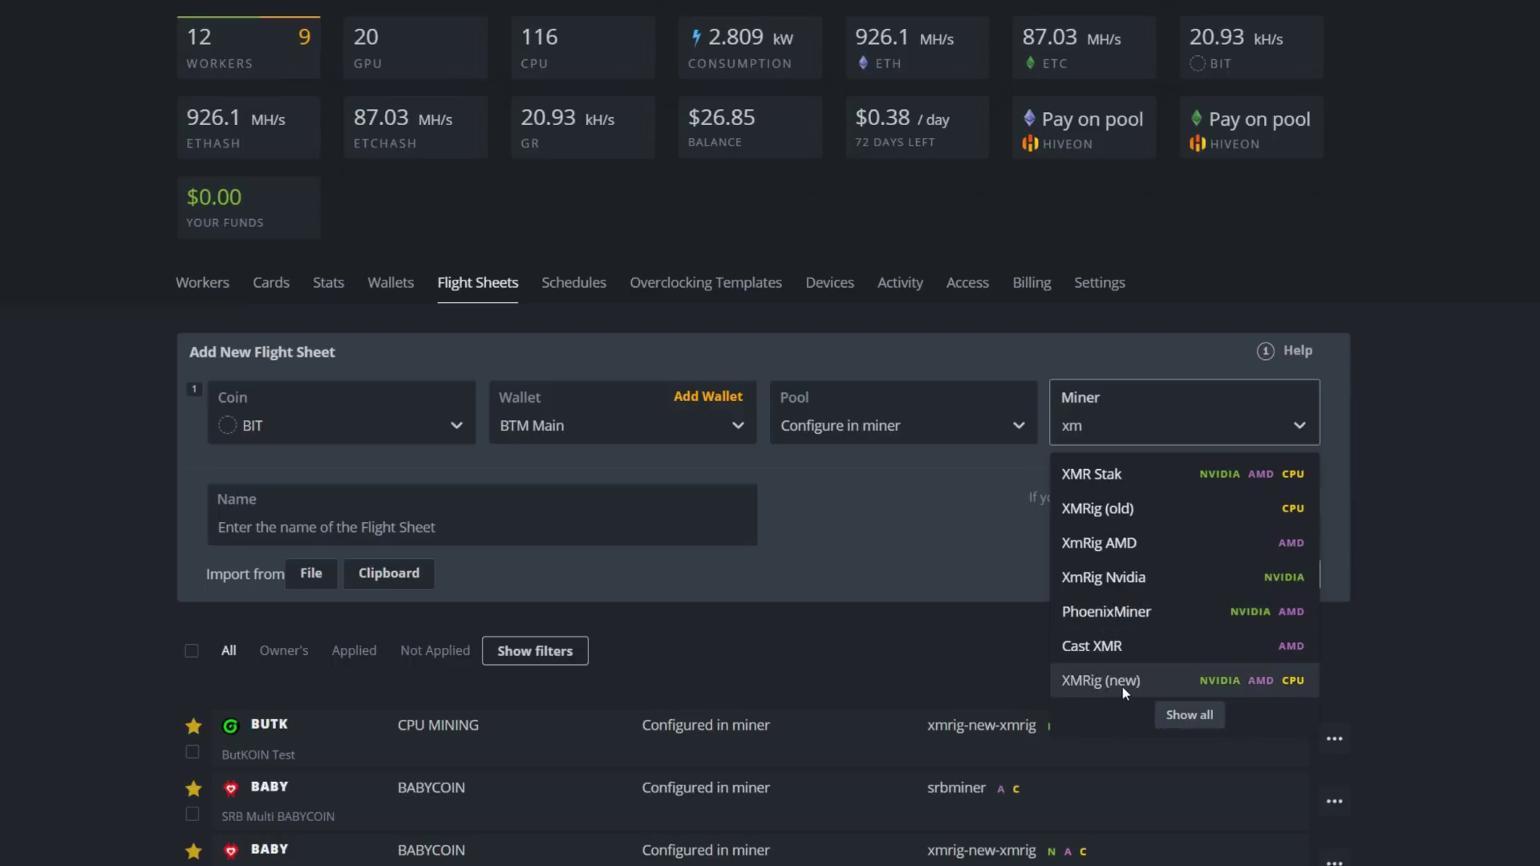
left_click(1122, 685)
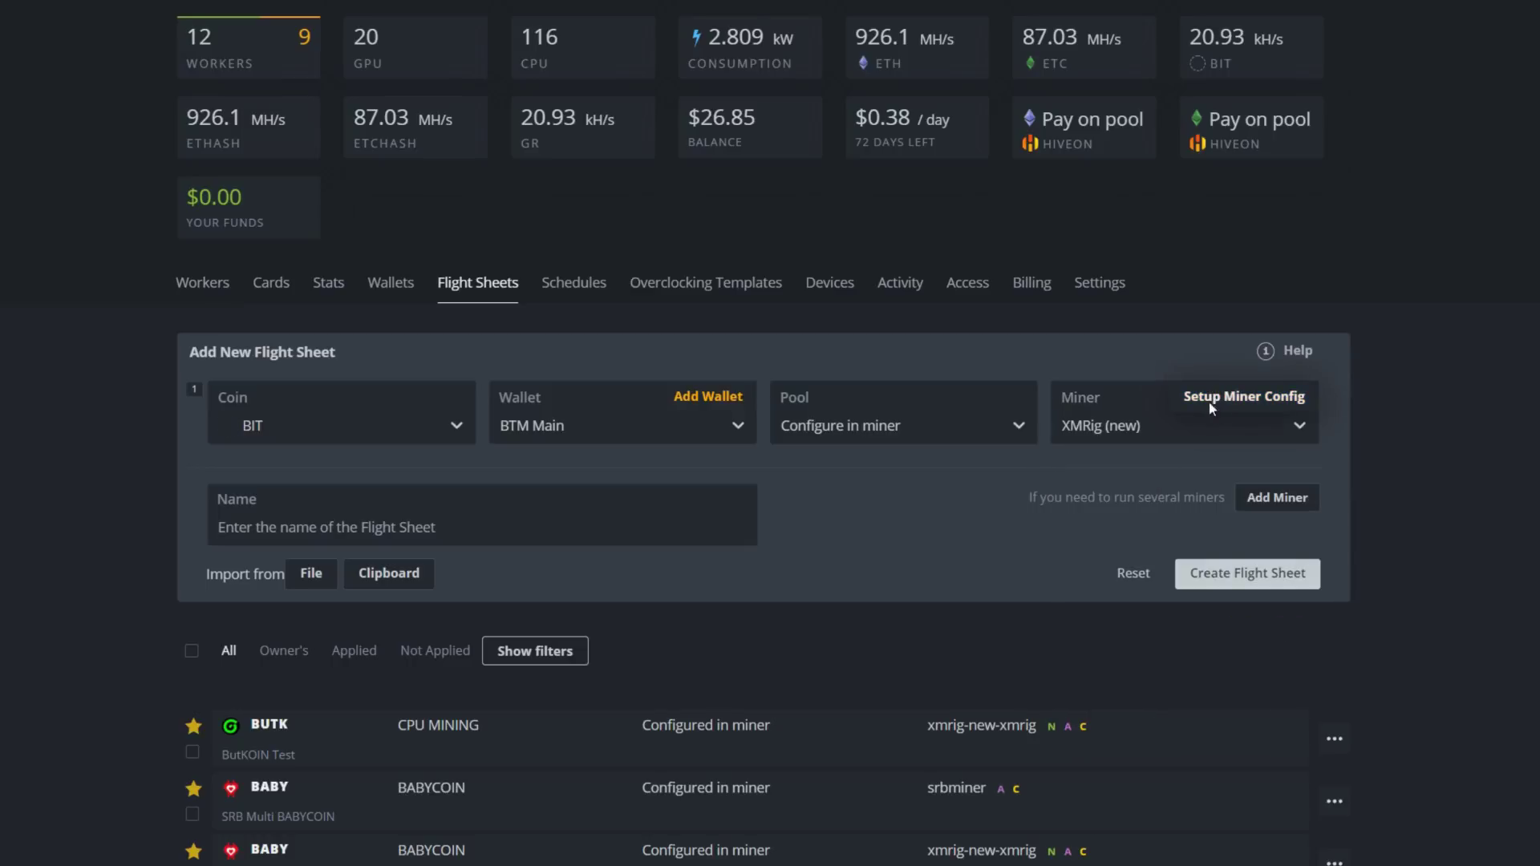
Set hash algorithm GhostRider (RTM) and wallet template %WAL%.%WORKER_NAME%, then select Zergpool's stratum URL
left_click(1210, 402)
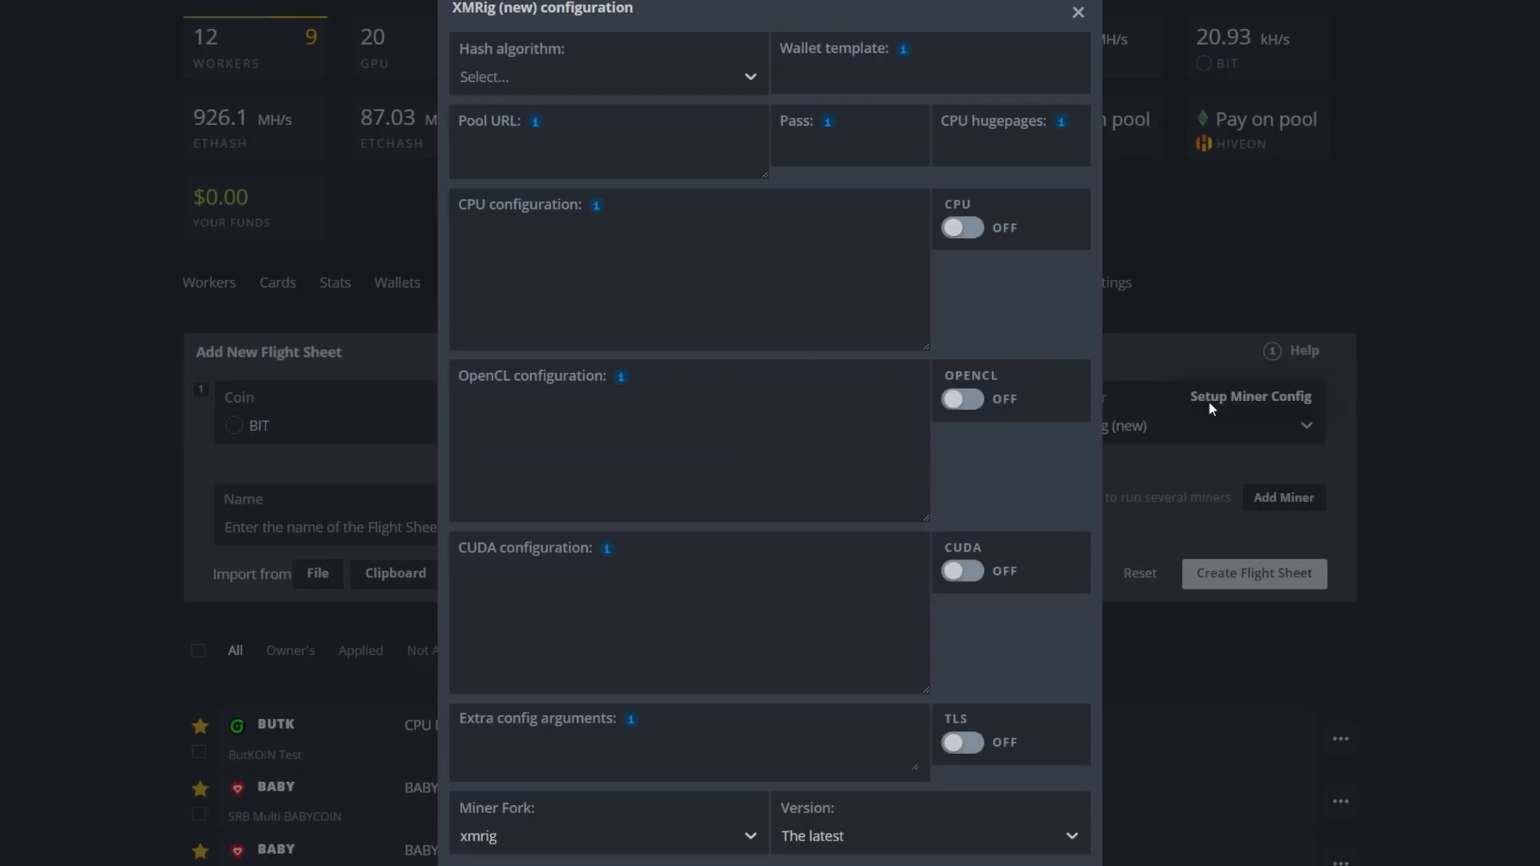
left_click(737, 84)
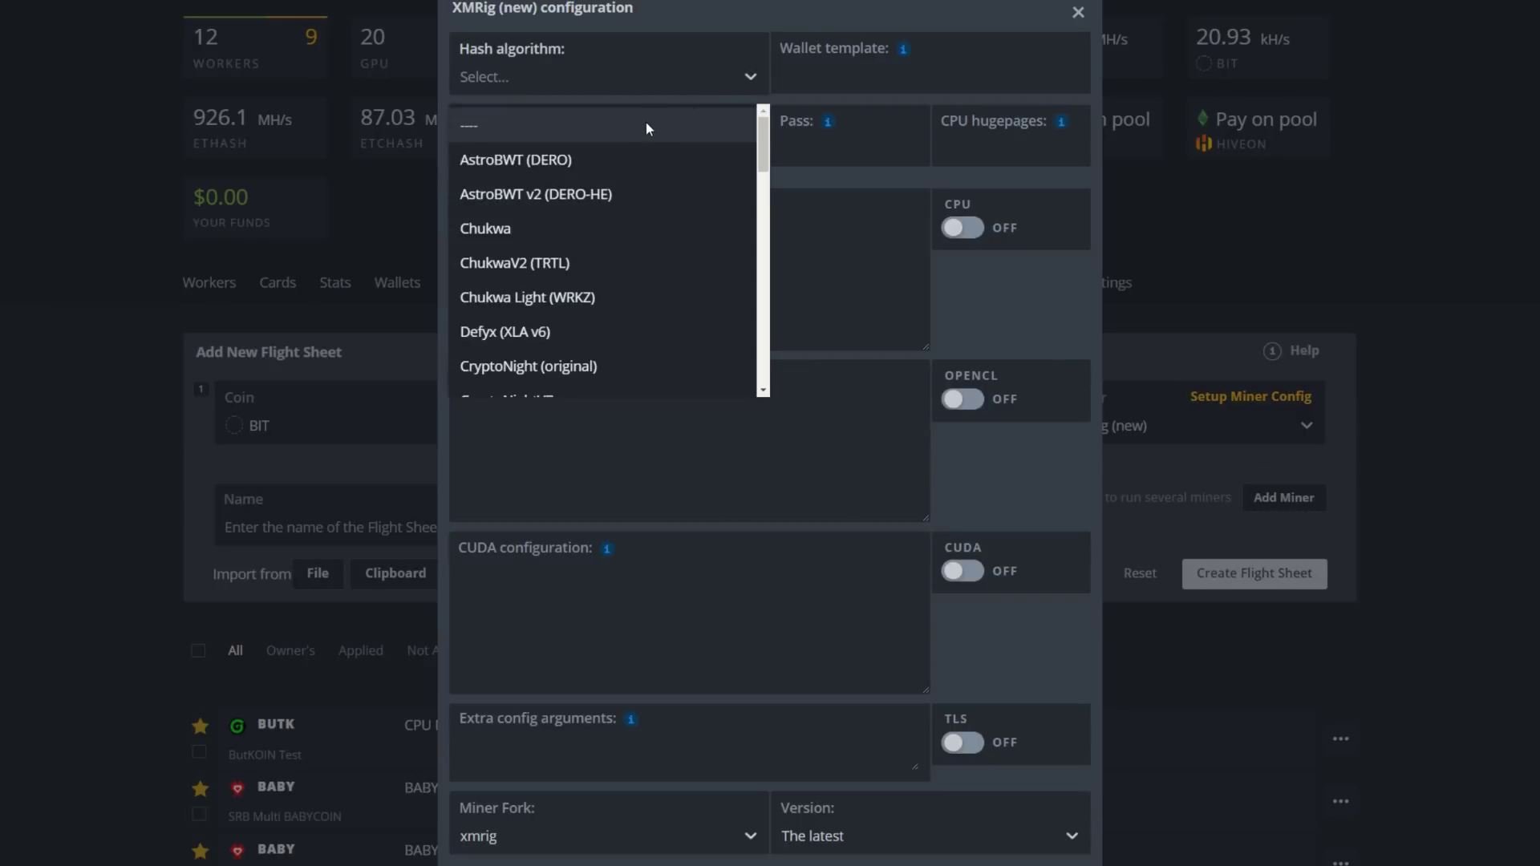
type("gh")
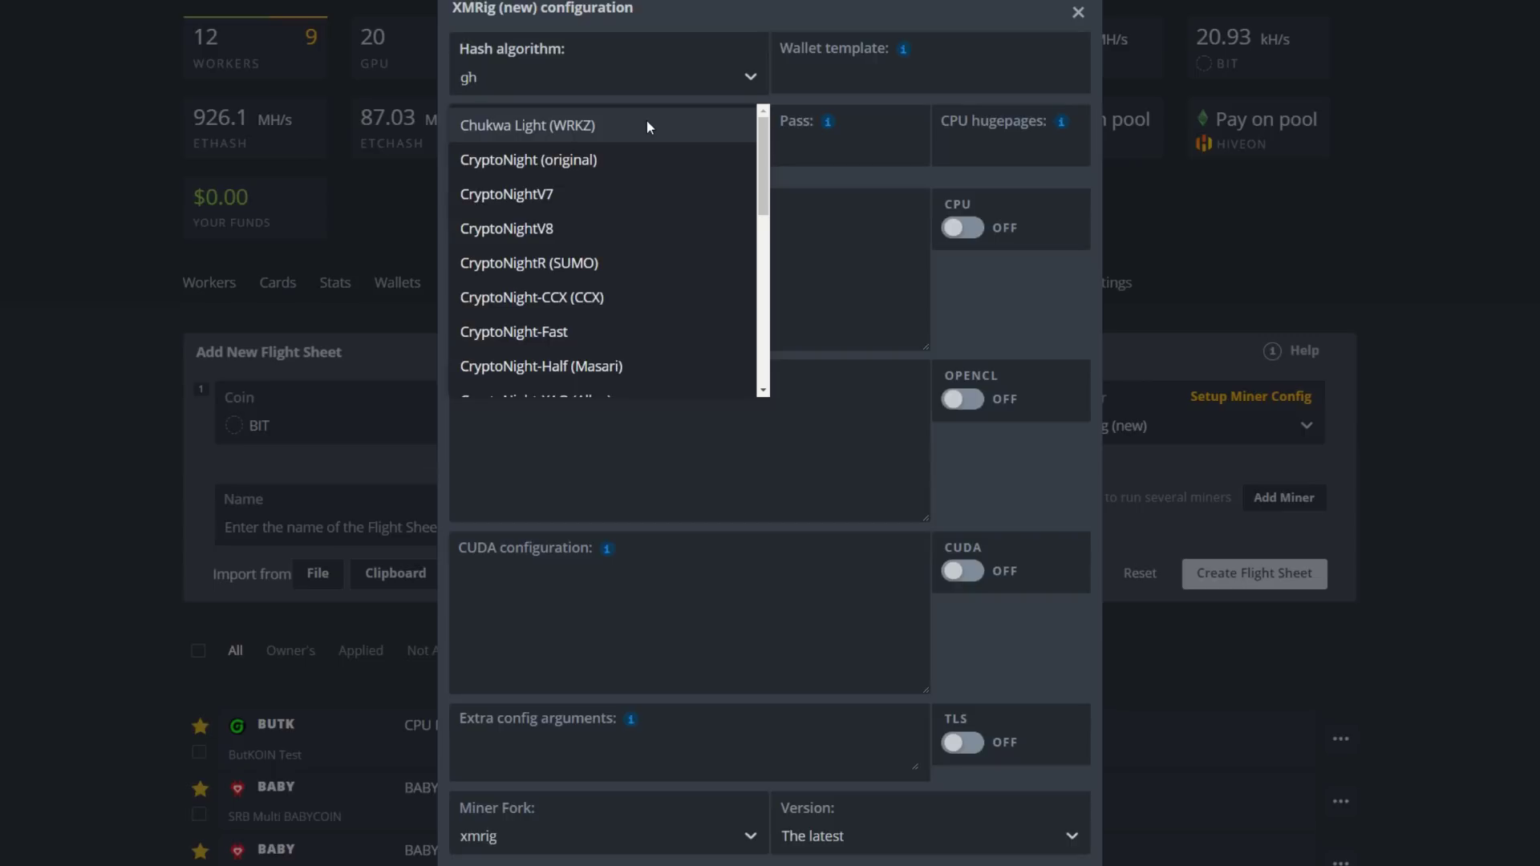
type("o")
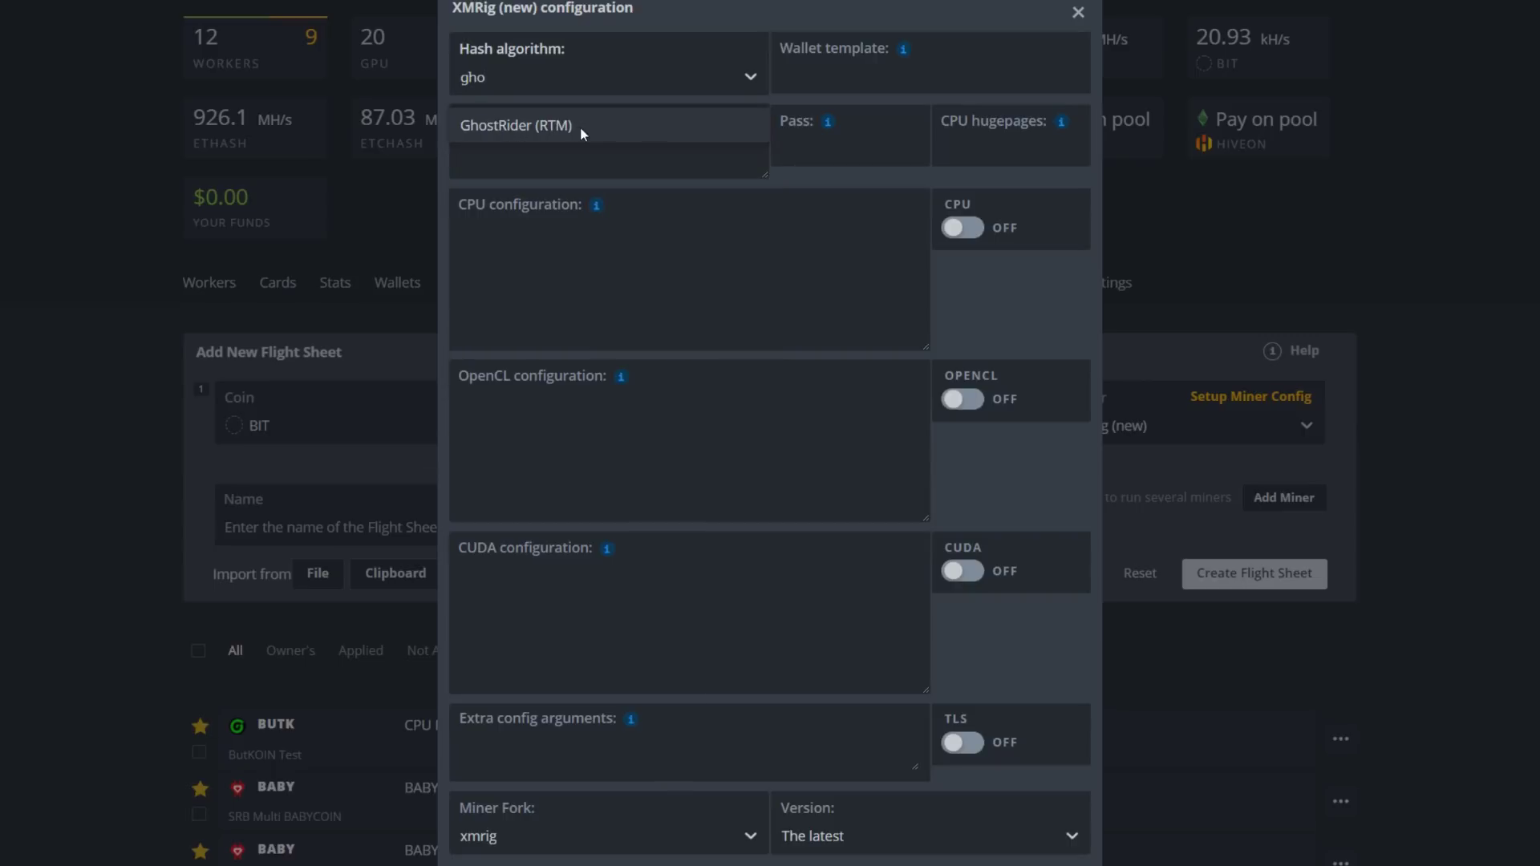
left_click(521, 126)
mouse_move(902, 53)
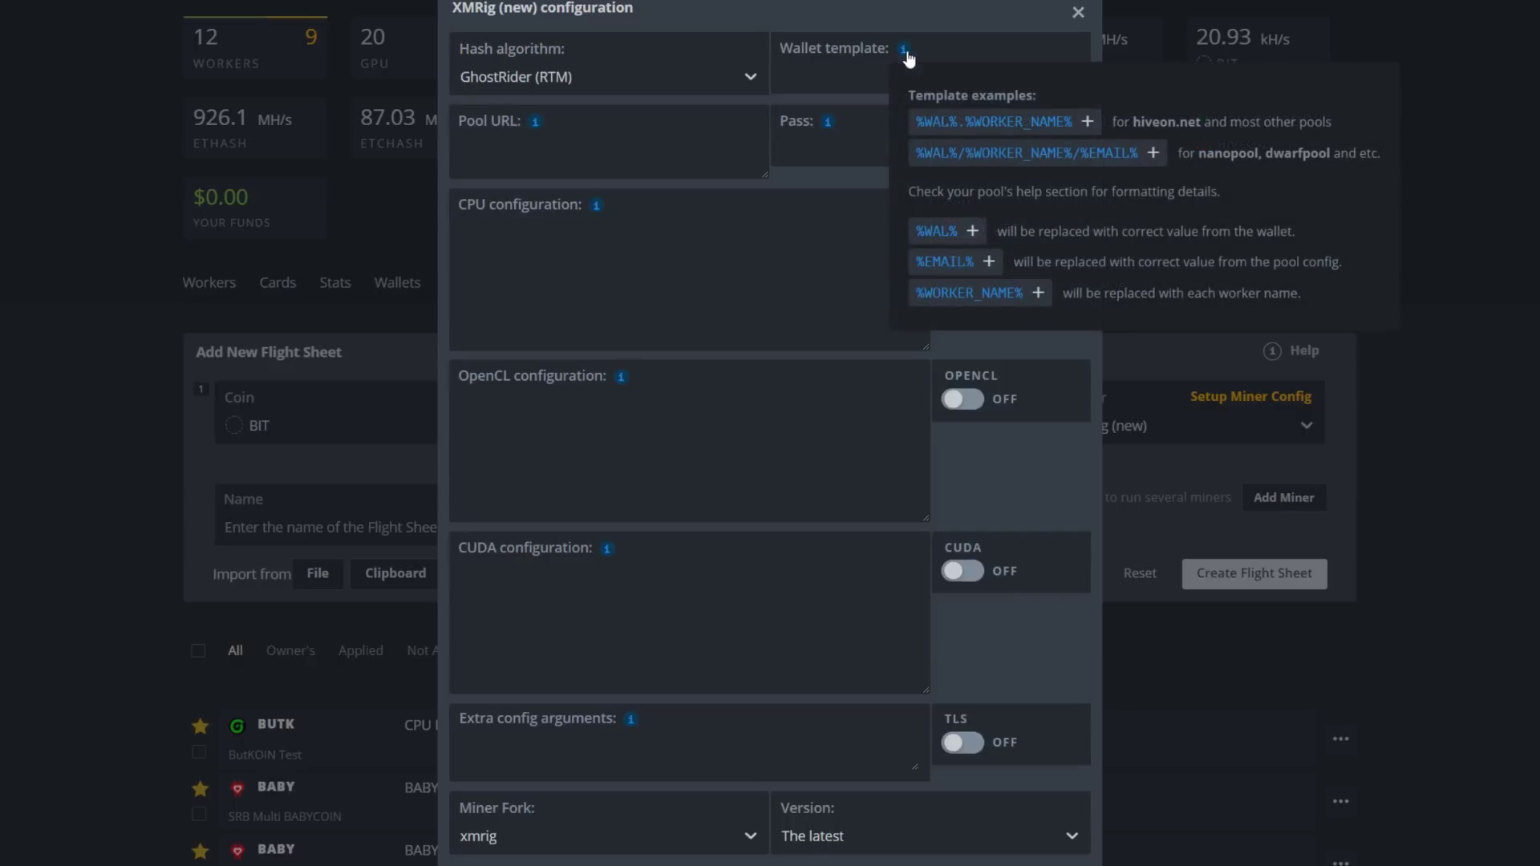
left_click(1008, 125)
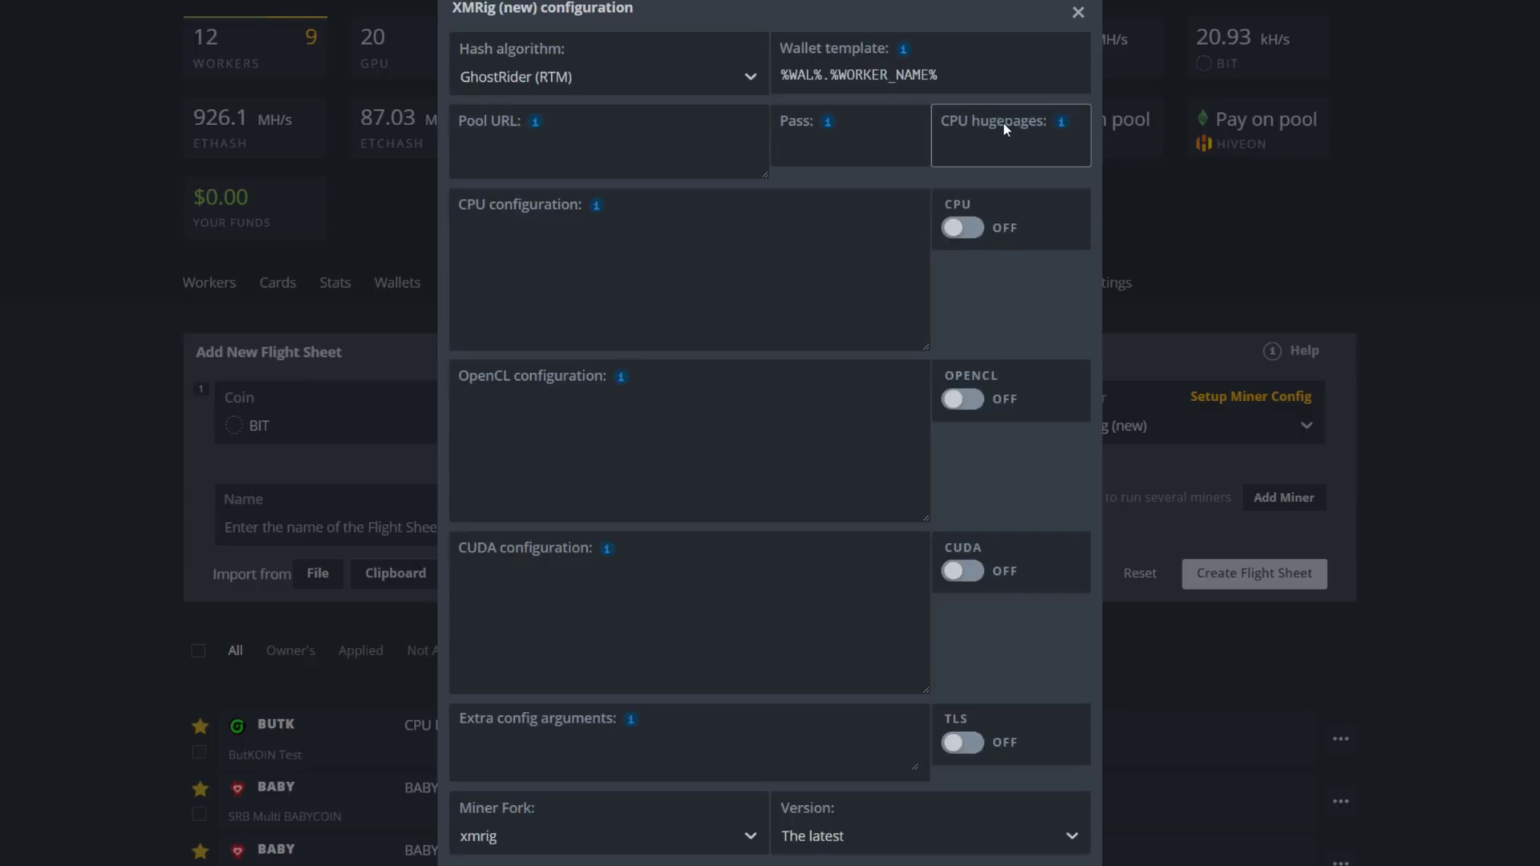
mouse_move(535, 125)
left_click(506, 156)
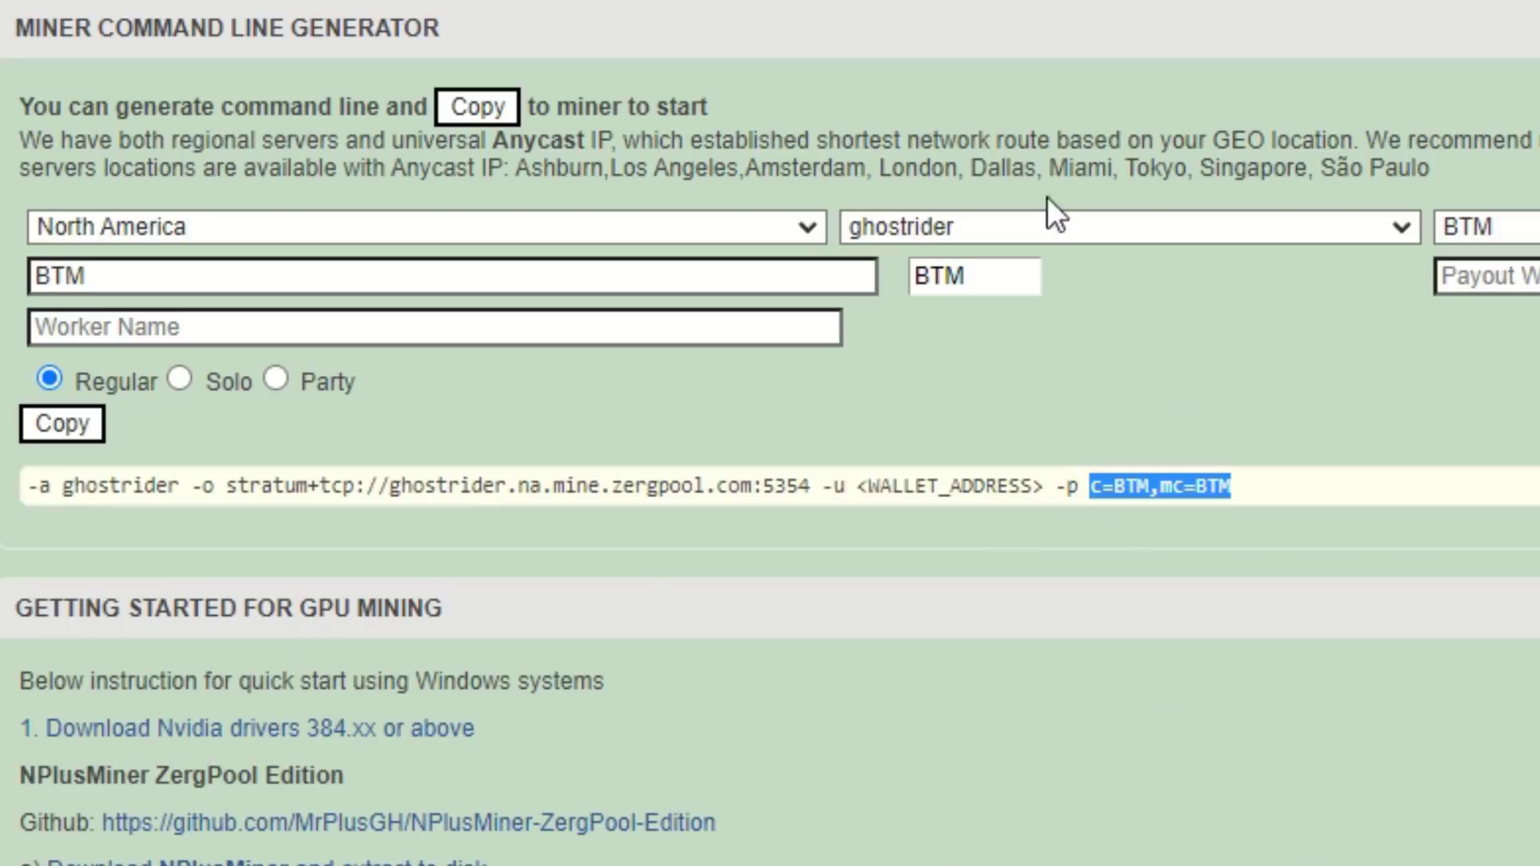
left_click_drag(799, 489, 227, 505)
Copy the Zergpool ghostrider stratum URL into the Pool URL field
right_click(510, 514)
left_click(532, 522)
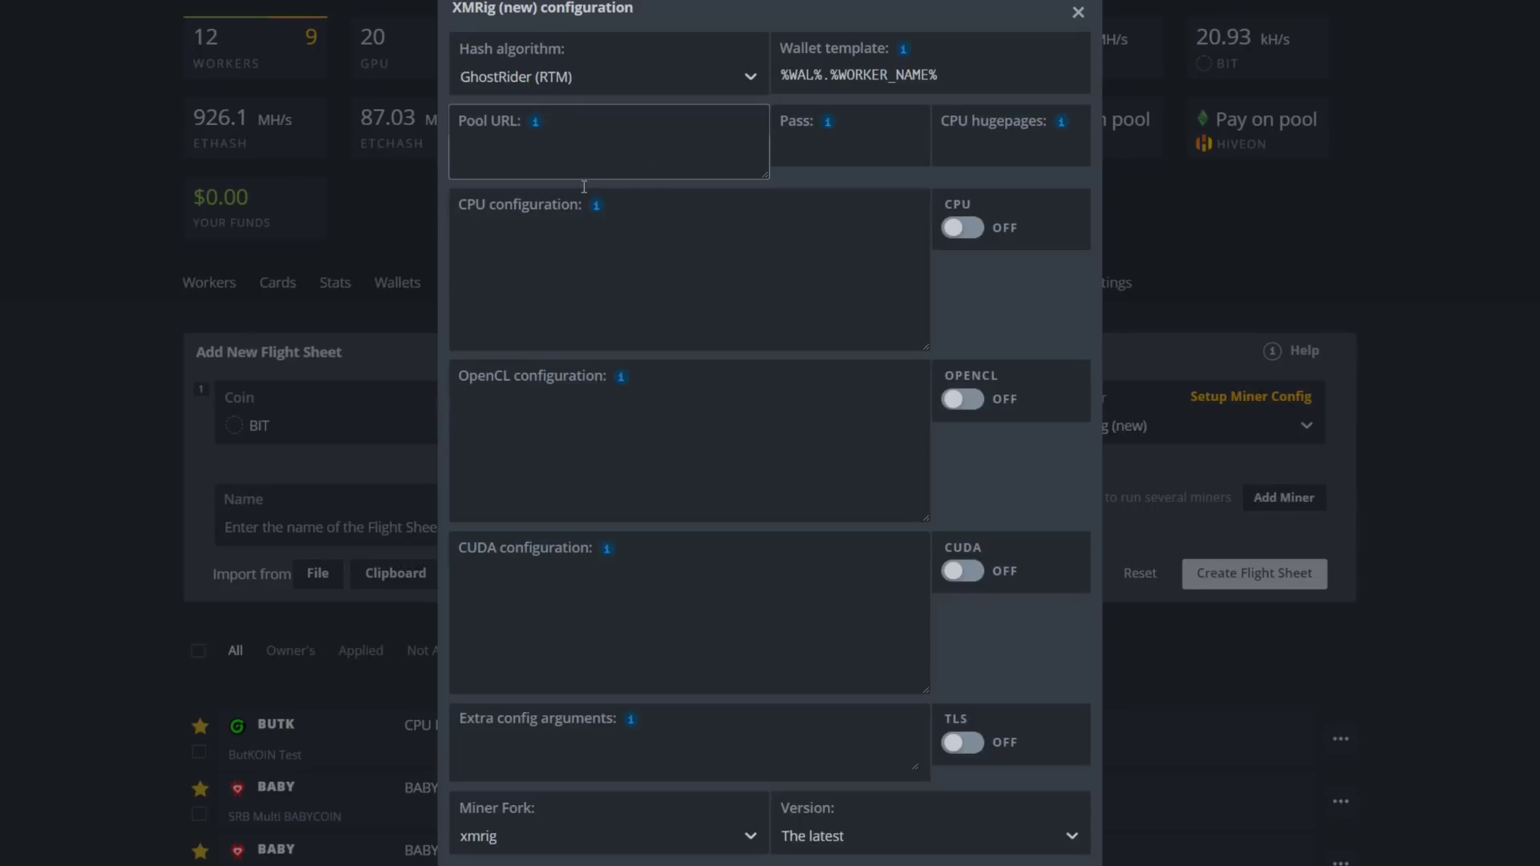
left_click(579, 165)
key("ctrl+v")
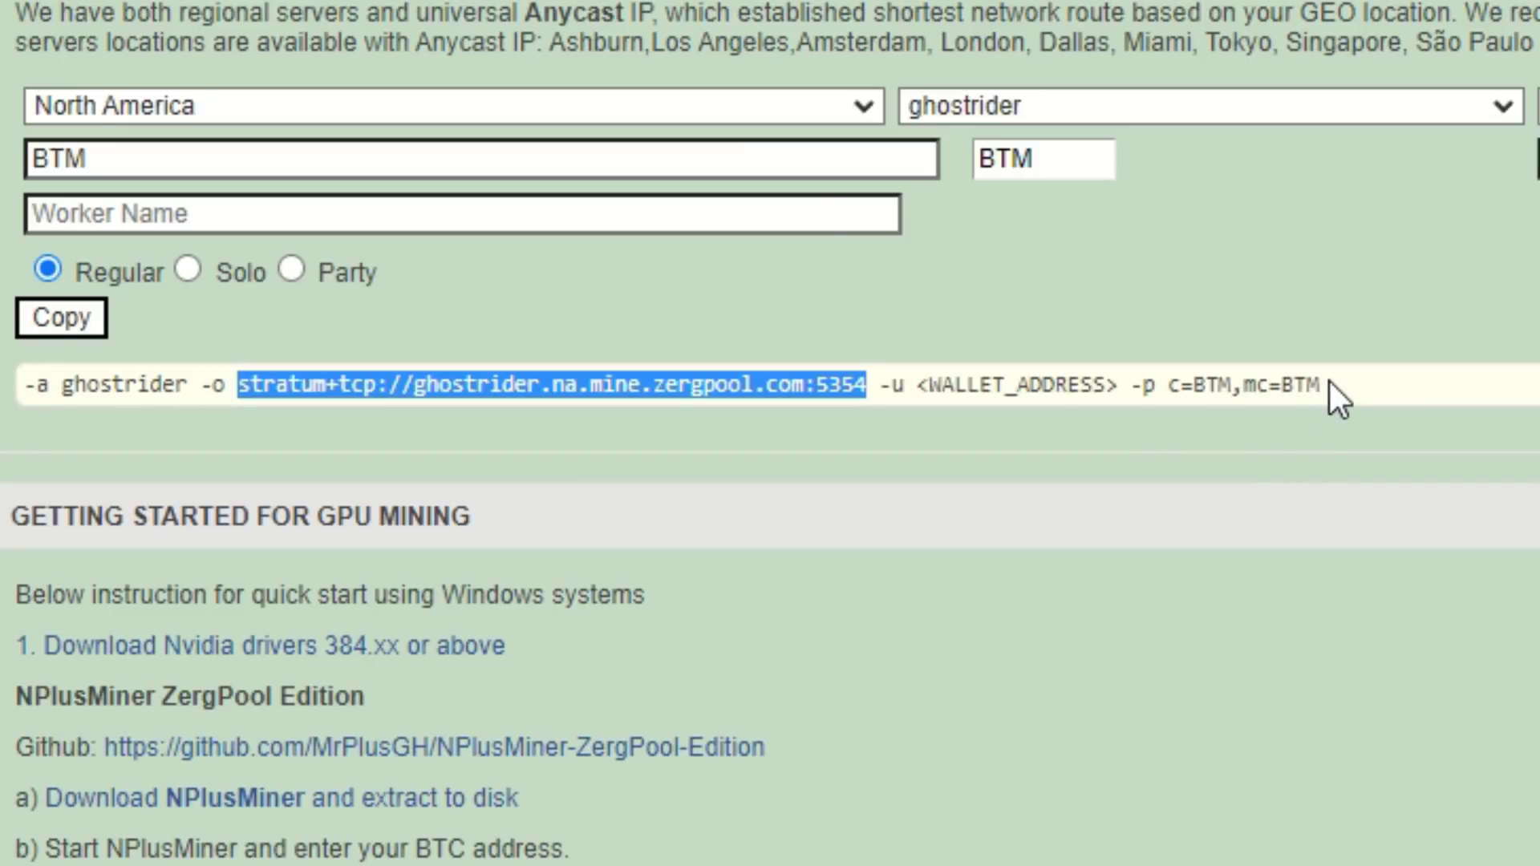
Copy c=BTM,mc=BTM from Zergpool into the pool Pass field
left_click_drag(1325, 385, 1186, 416)
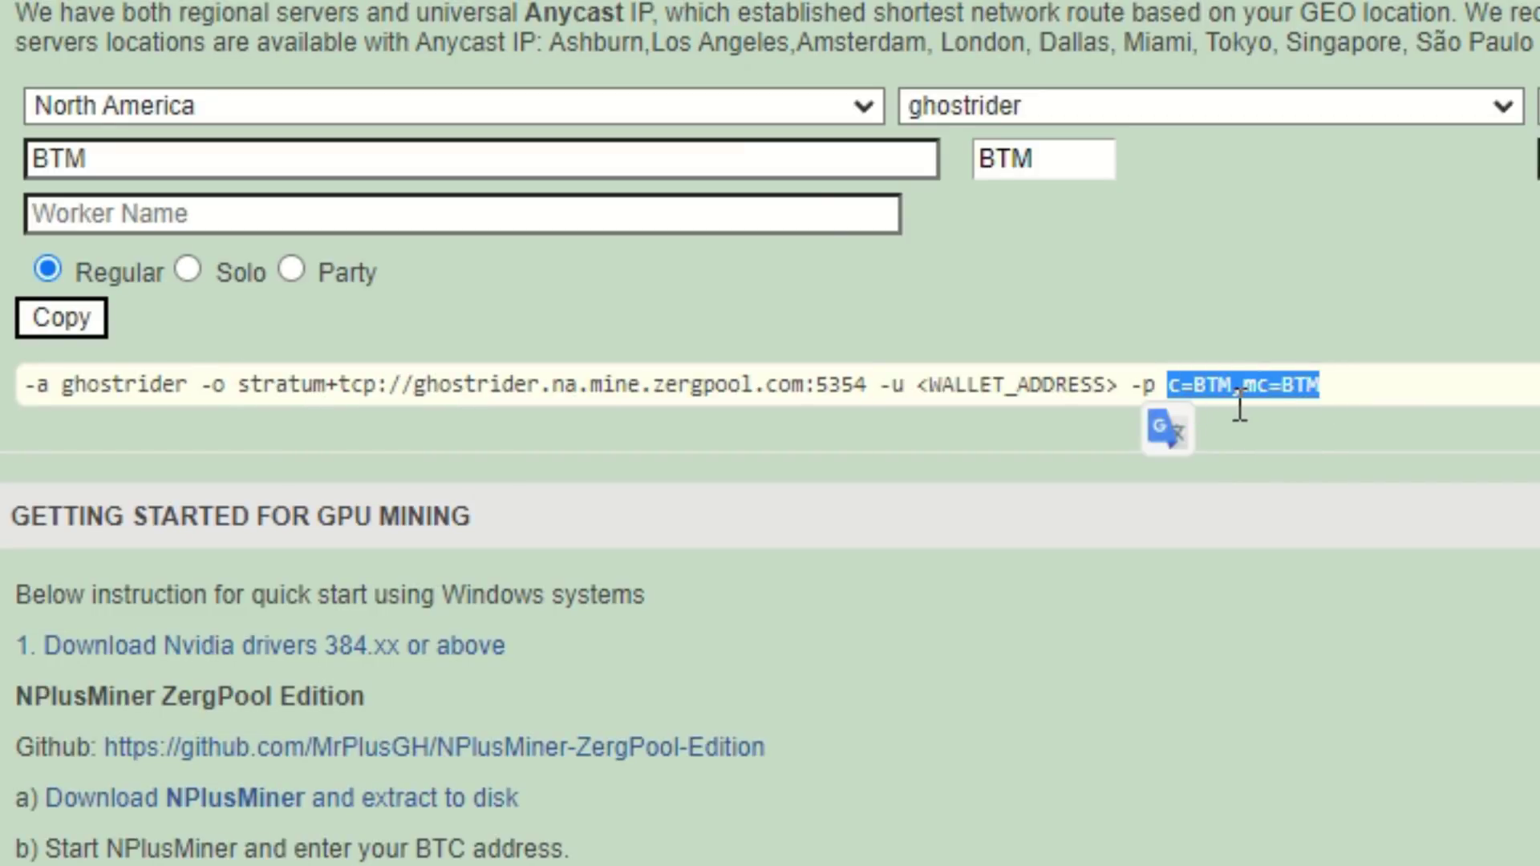
right_click(1286, 403)
left_click(1403, 421)
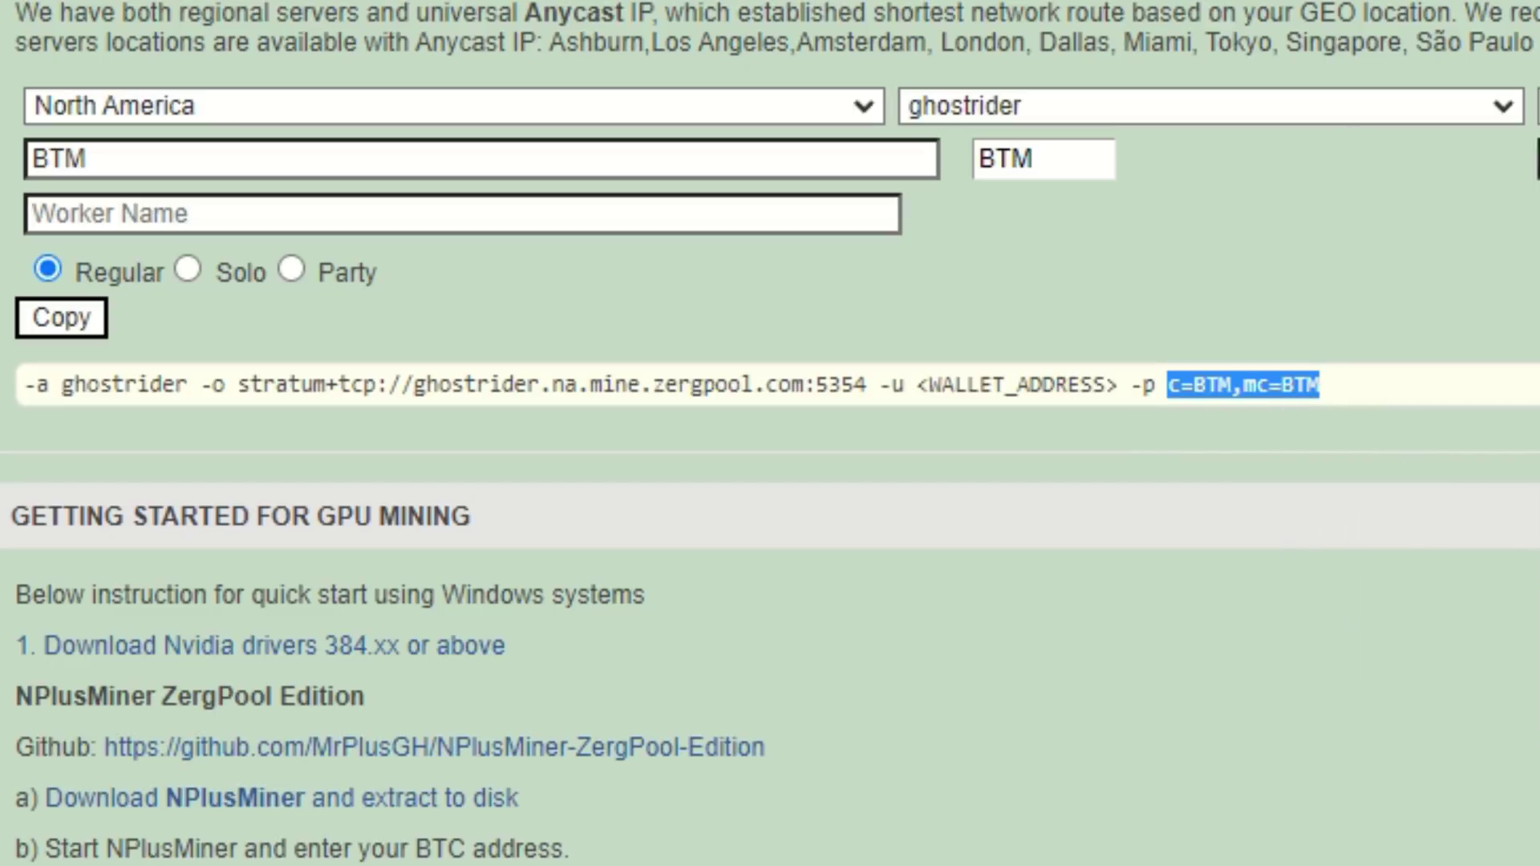
key("alt+Tab")
left_click(844, 151)
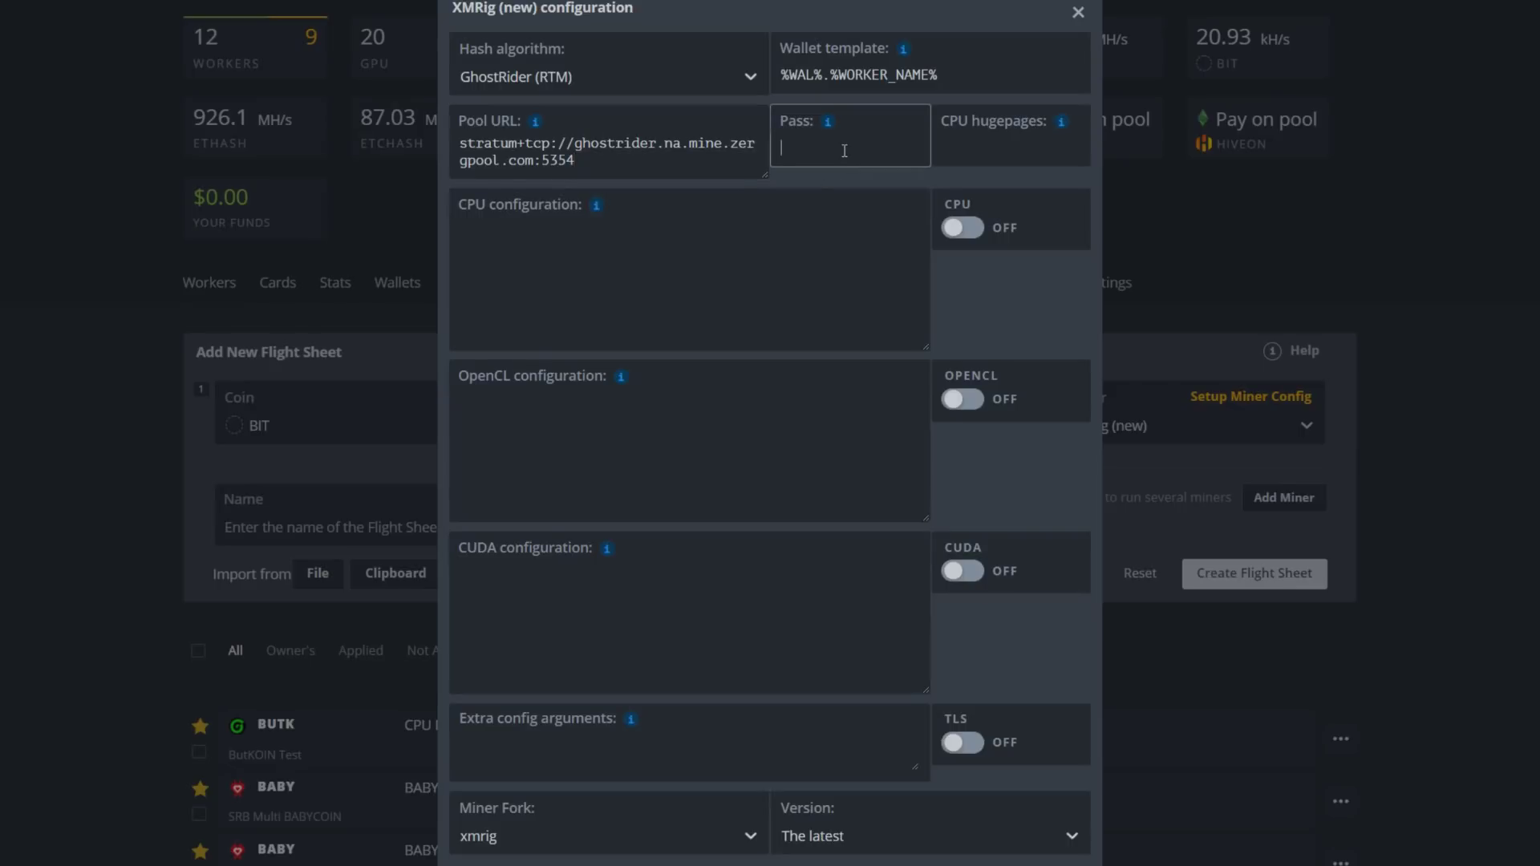
key("ctrl+v")
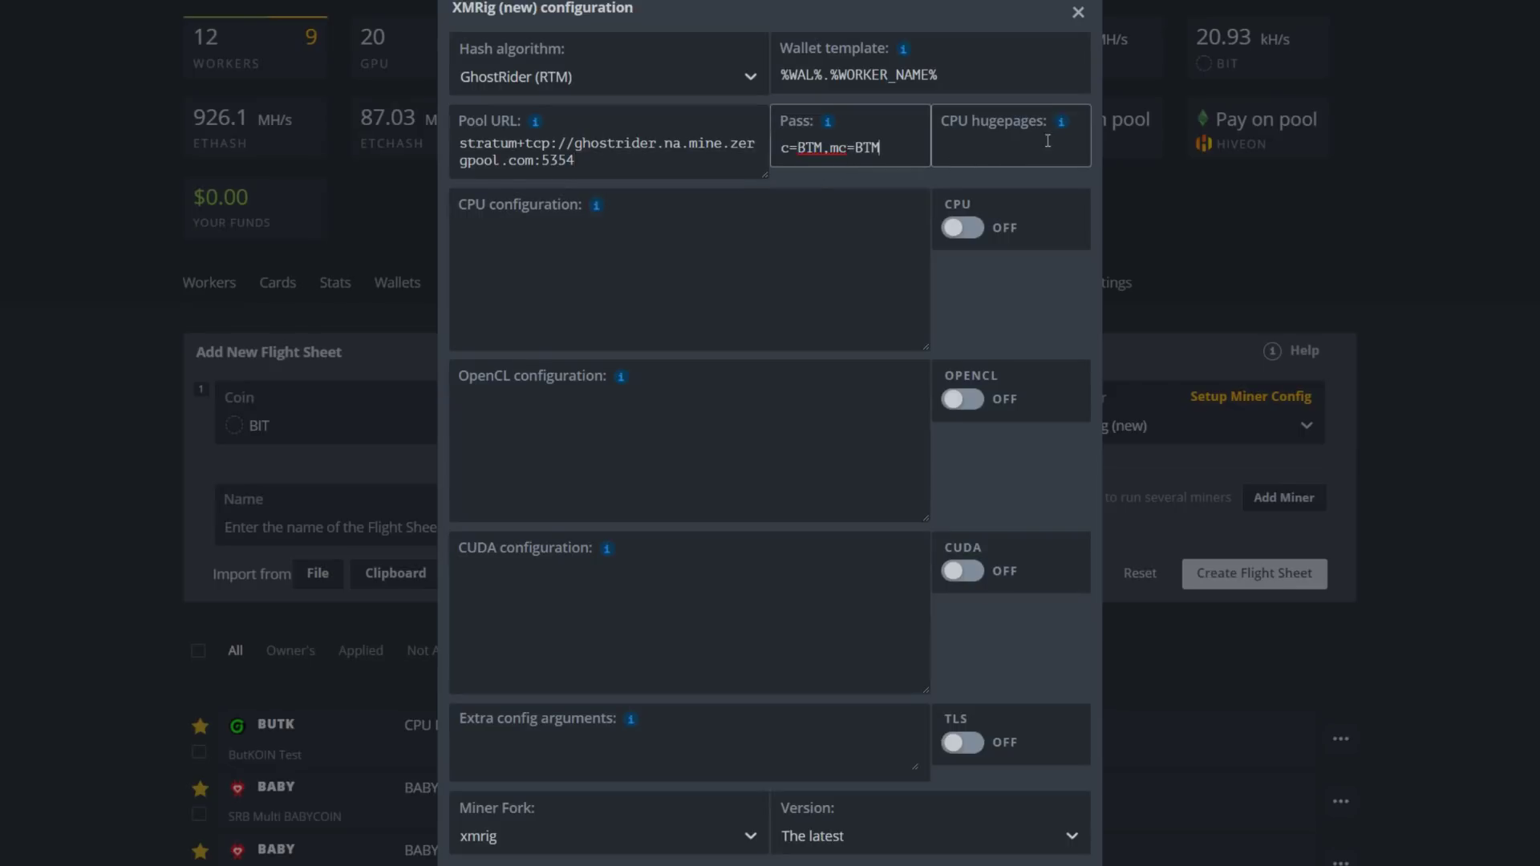
Set hugepages to 1248, fill the example CPU config, enable CPU mining, and close
mouse_move(1061, 121)
left_click(1290, 242)
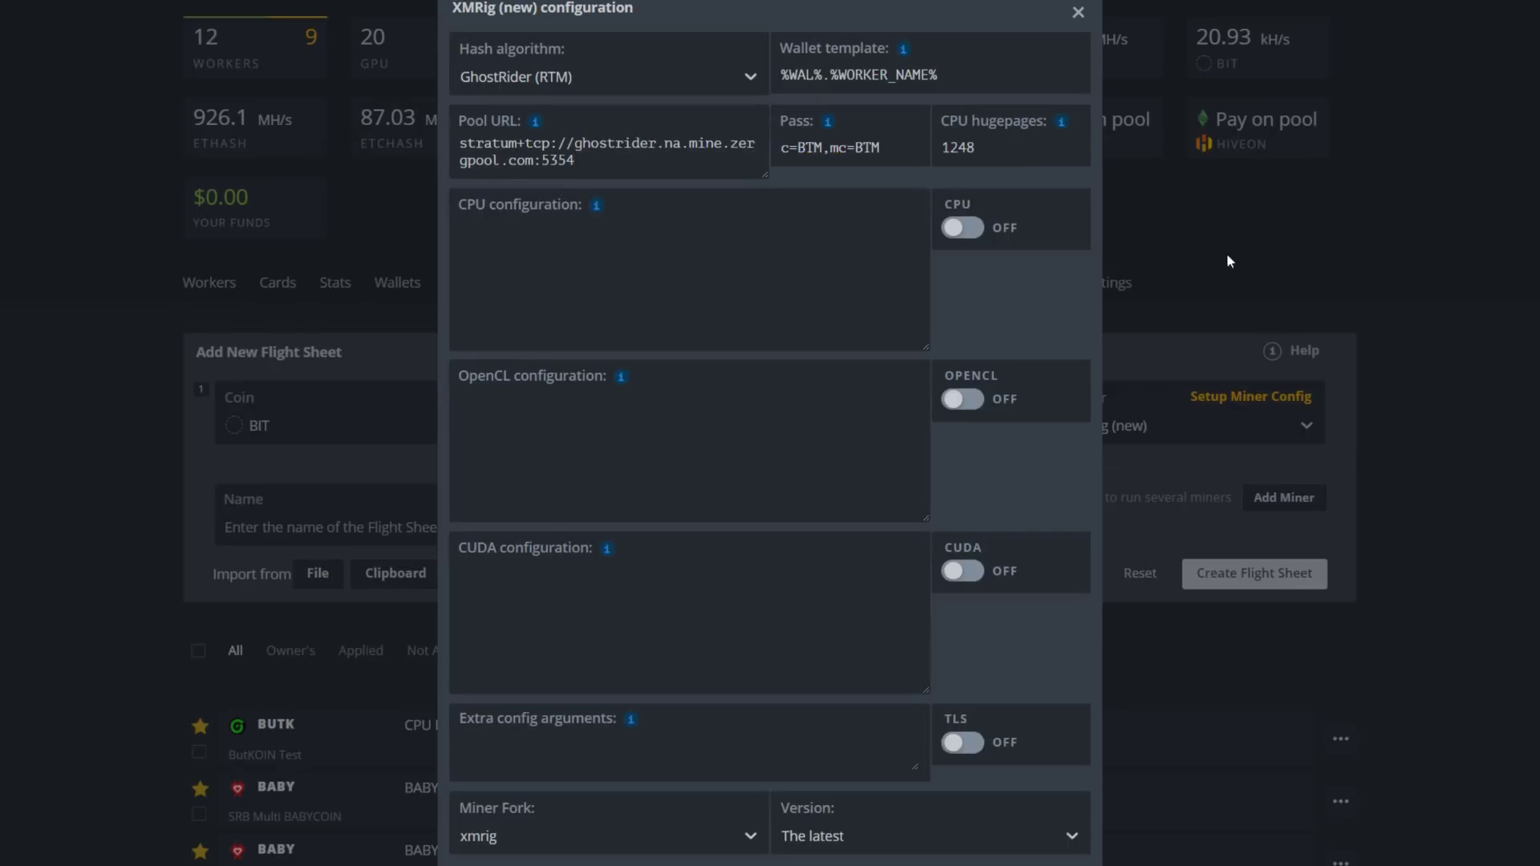
mouse_move(597, 210)
left_click(647, 294)
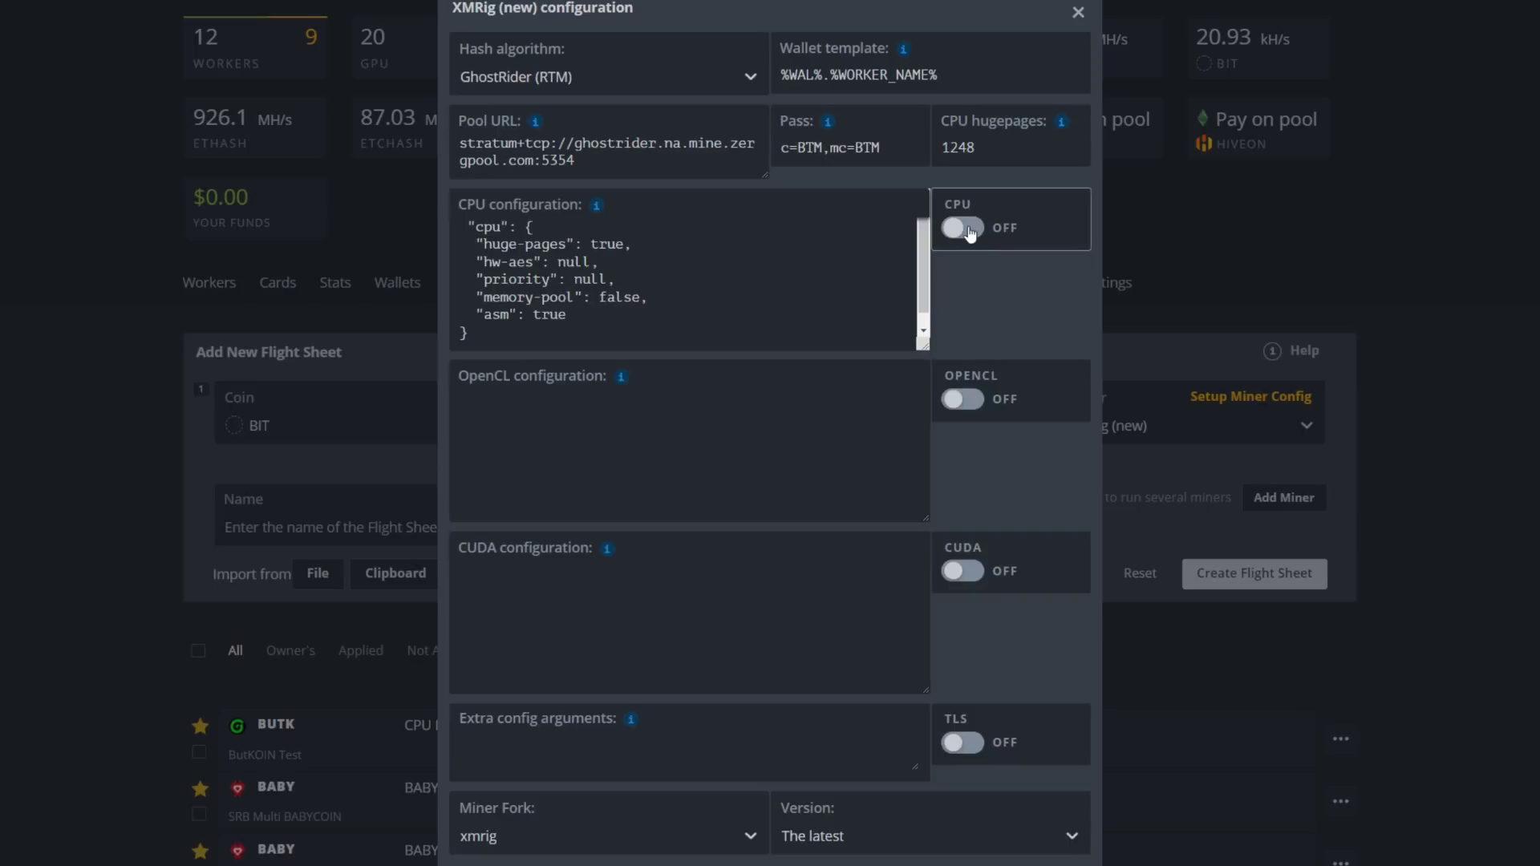
left_click(964, 228)
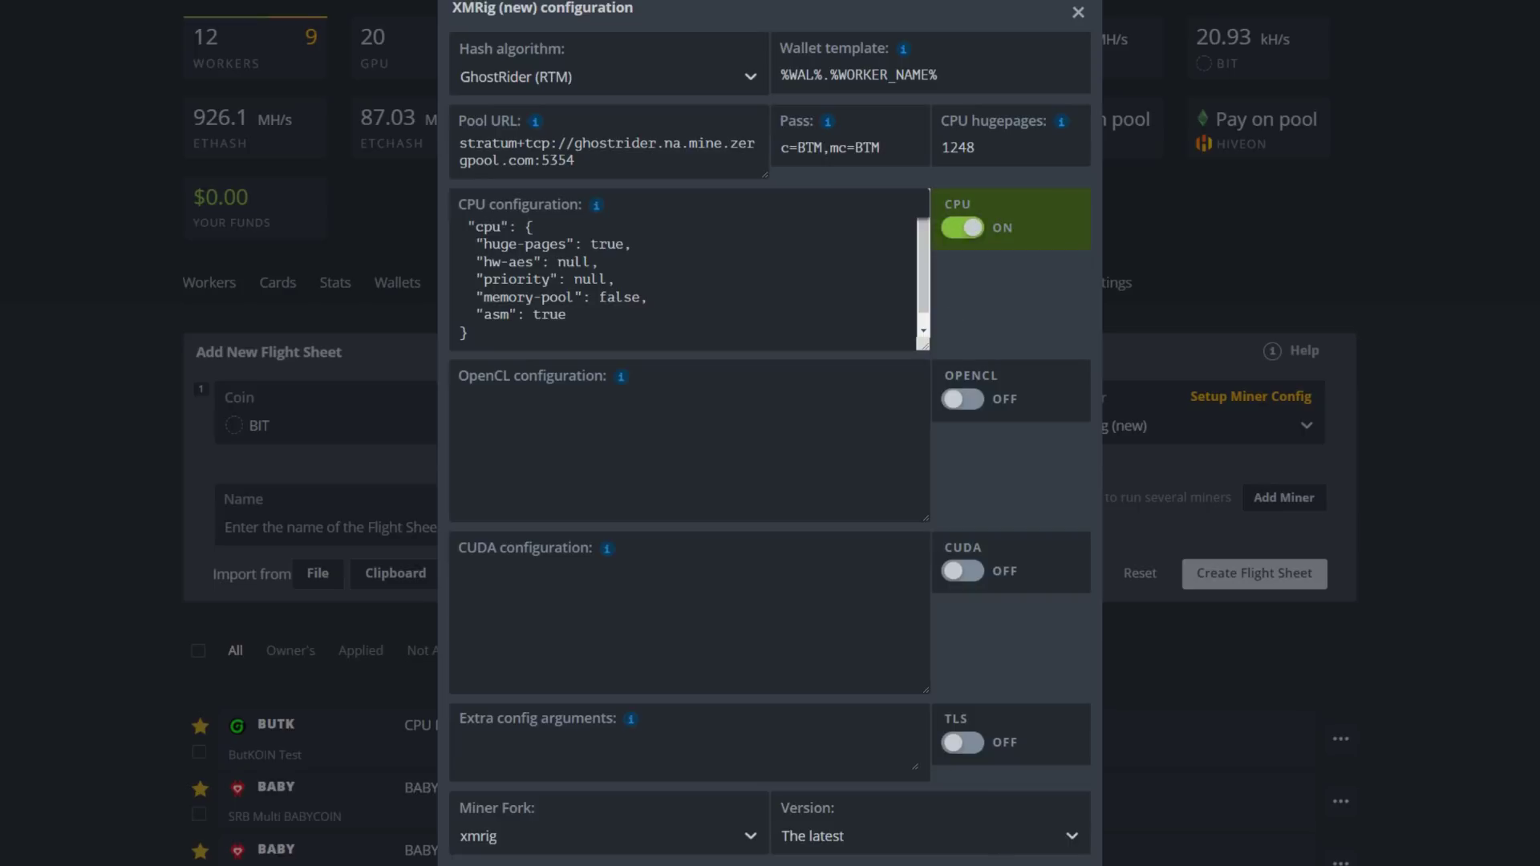
key("Escape")
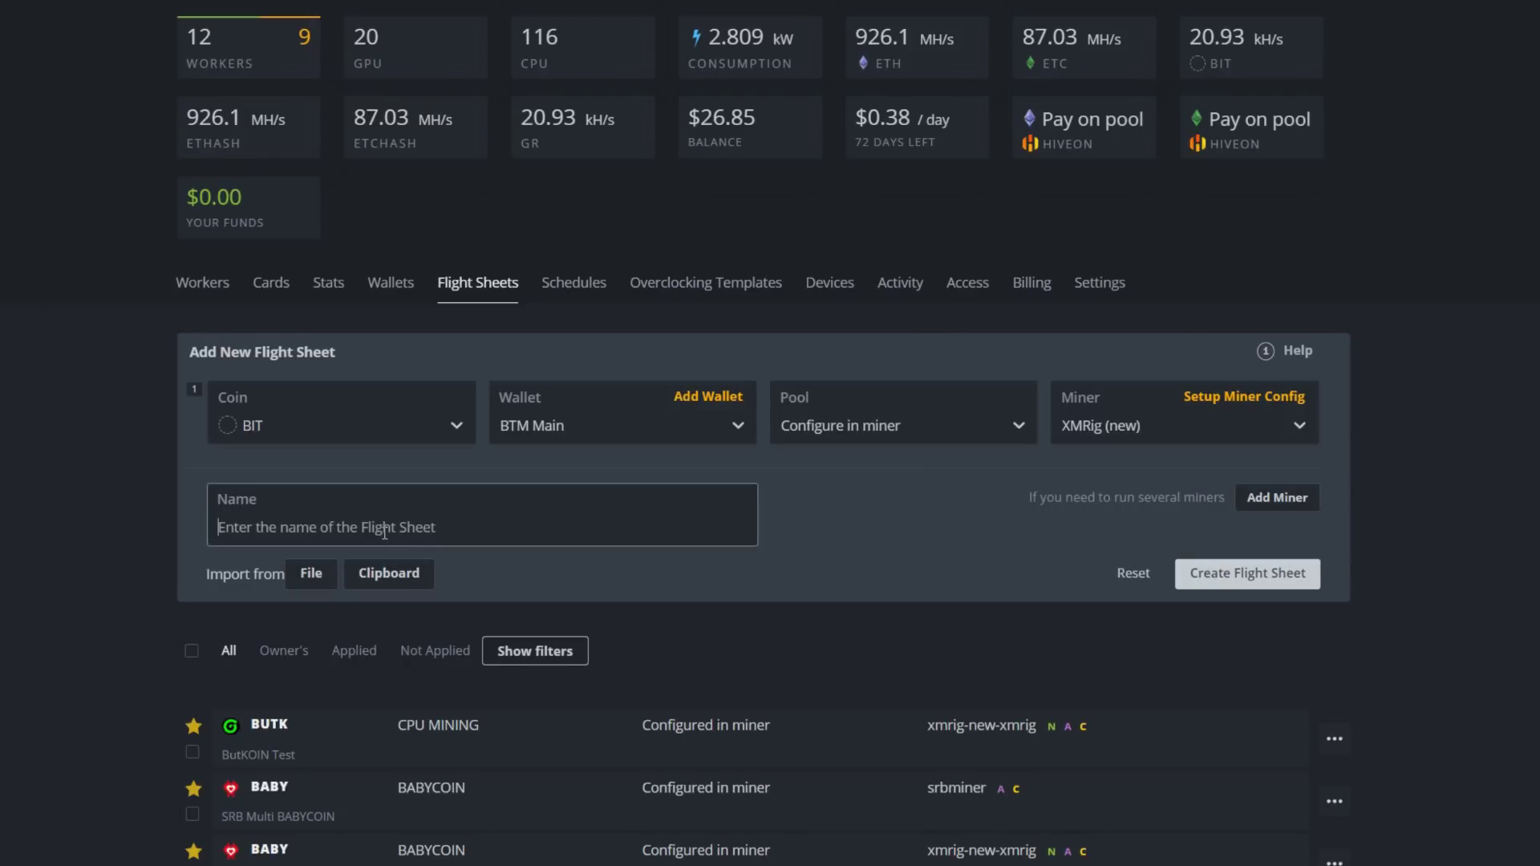
Name the flight sheet 'BTM Zergpool' and create it
type("BTM Zergpool")
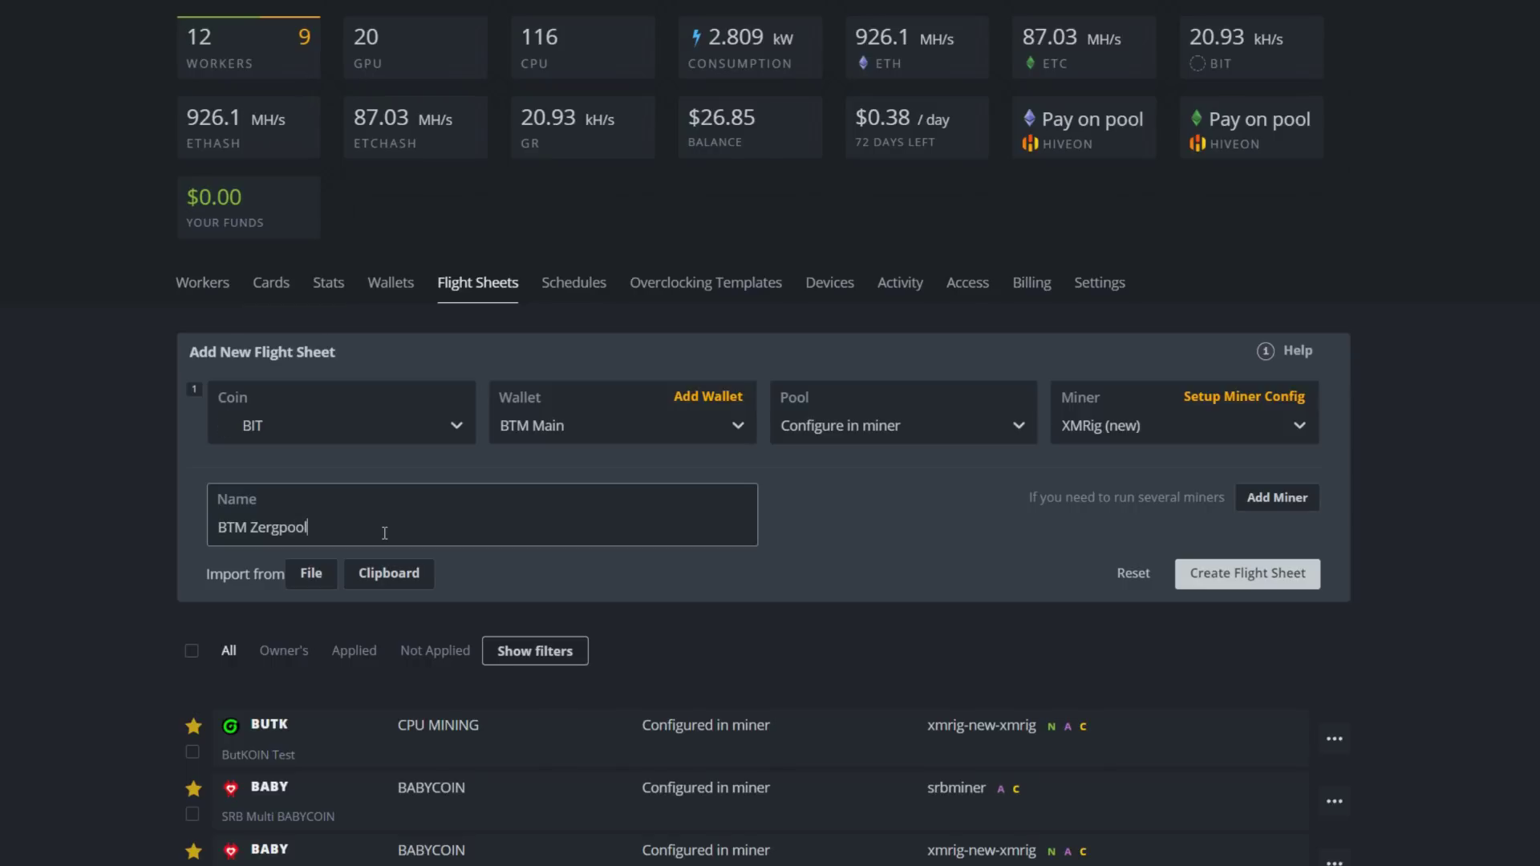
left_click(1247, 573)
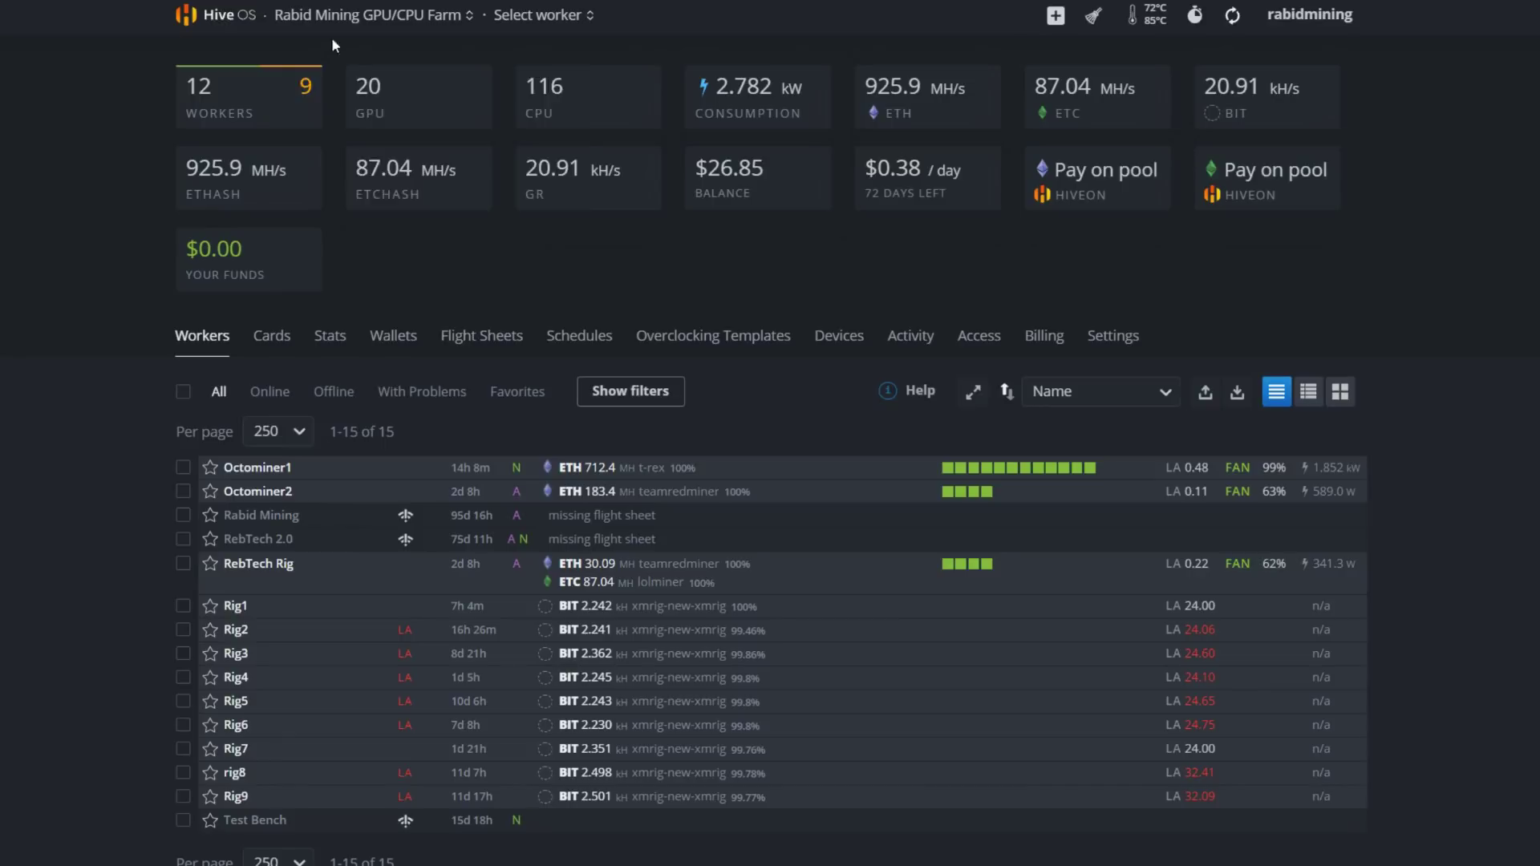
Review Rig1's Flight Sheet tab showing BIT MINING, then return to the farm's Workers list
left_click(356, 18)
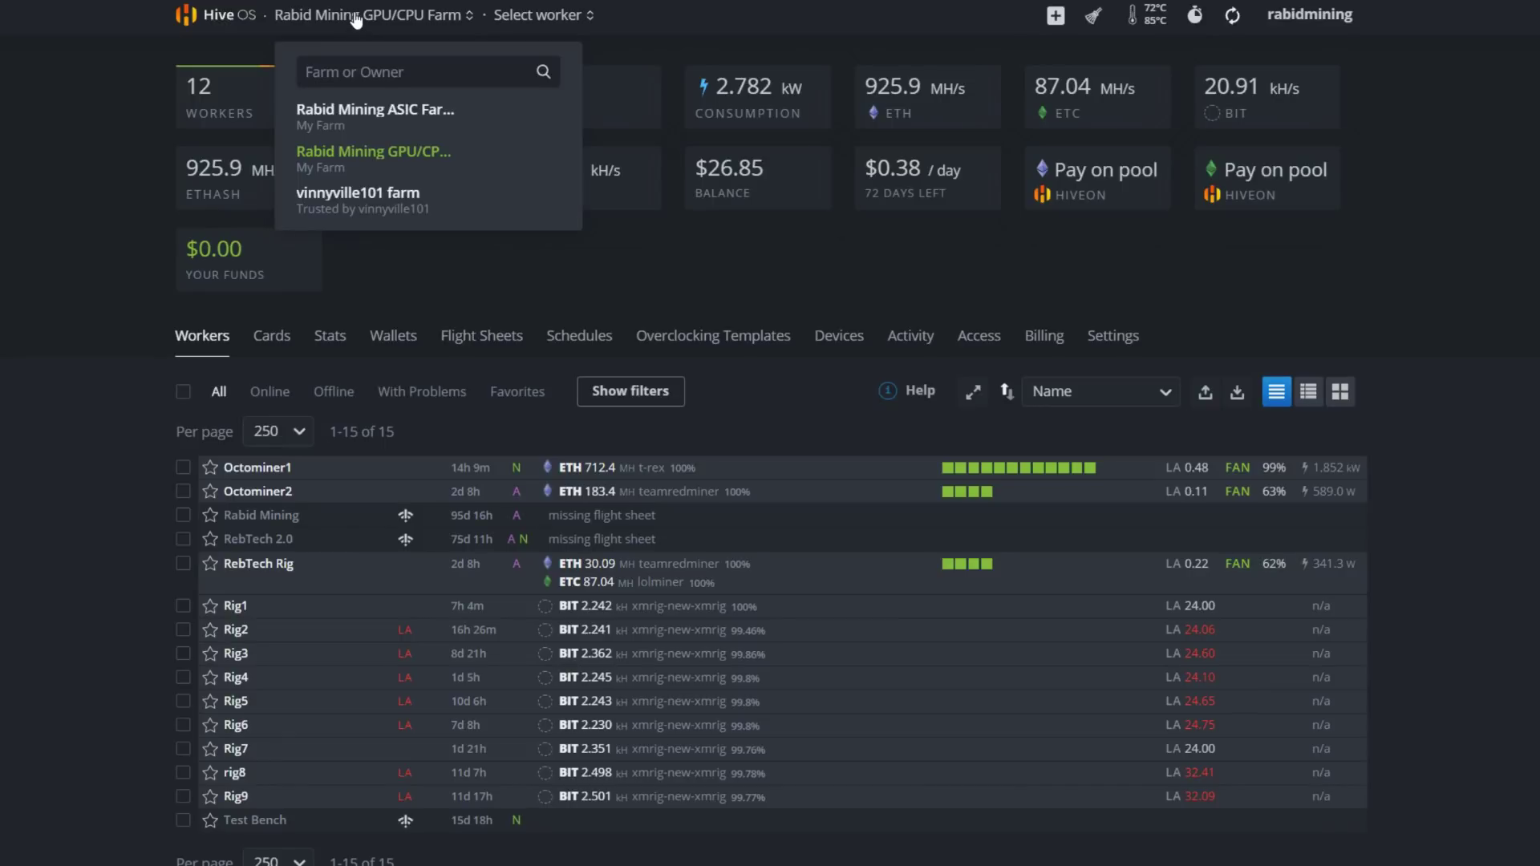
left_click(81, 418)
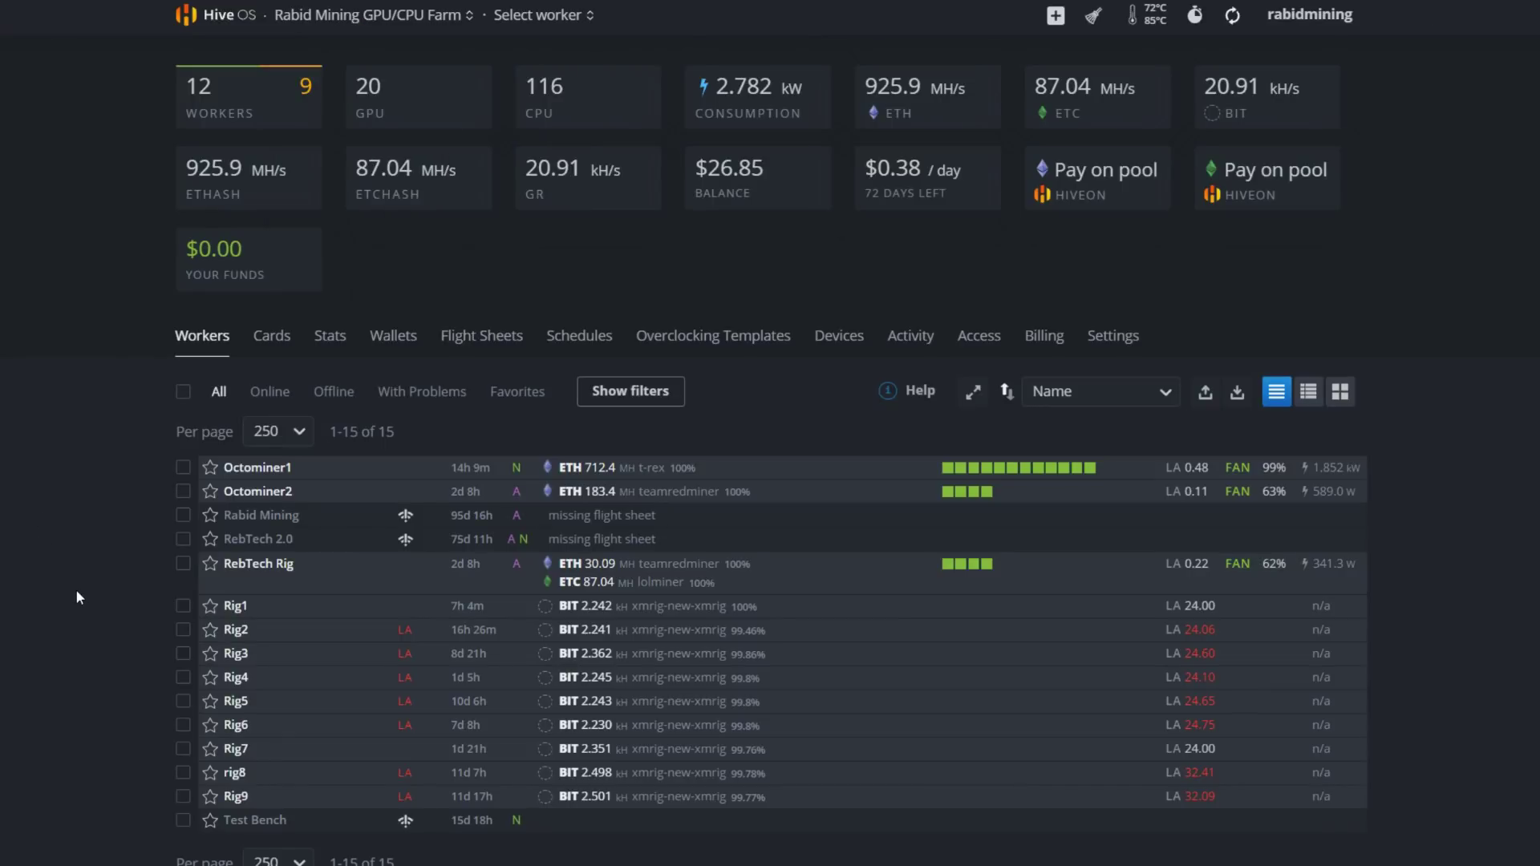
left_click(239, 606)
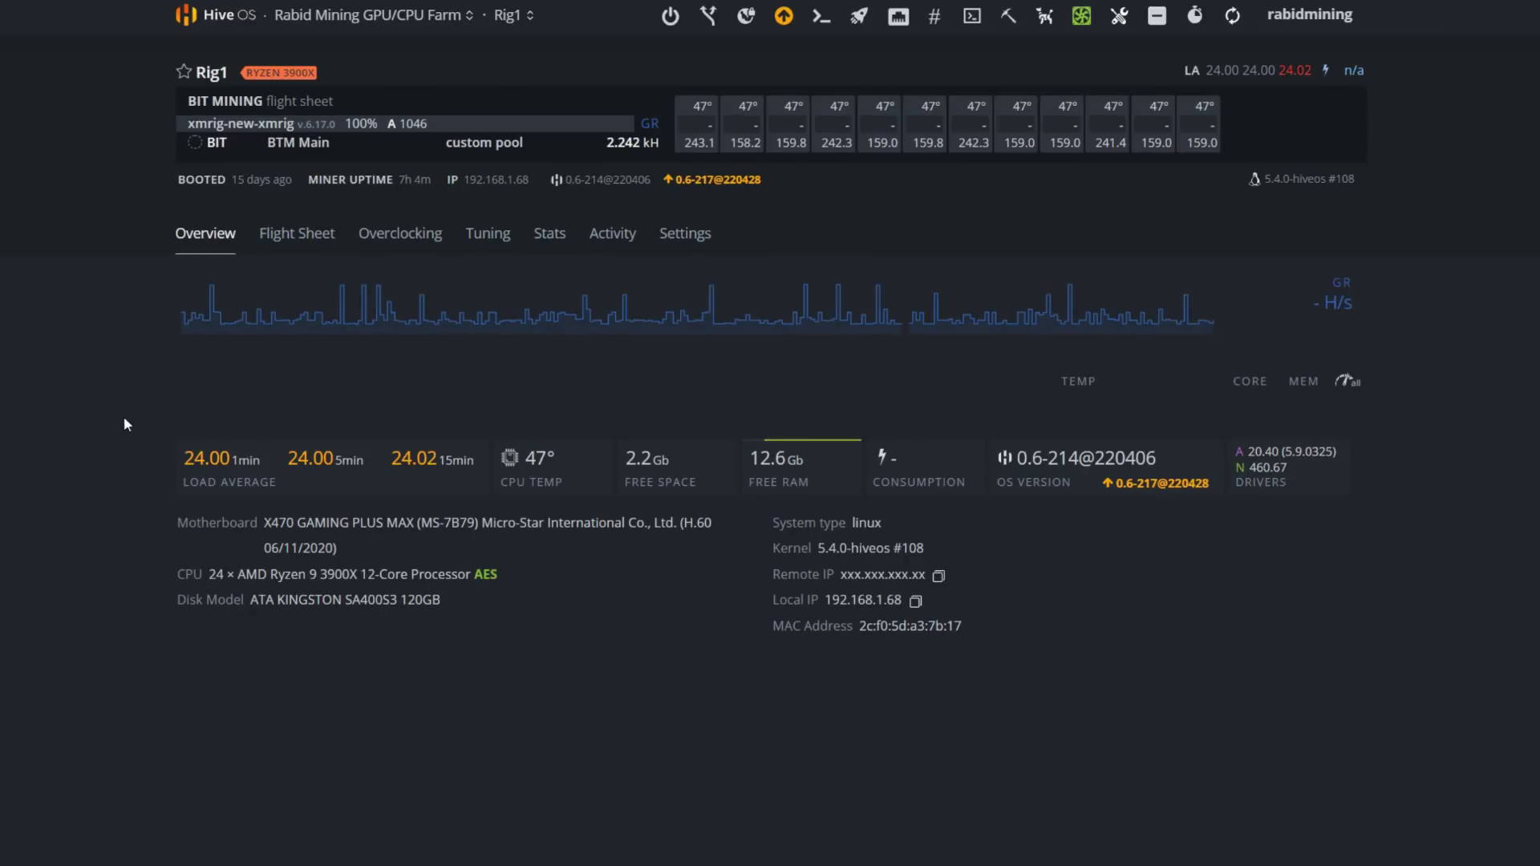
left_click(325, 237)
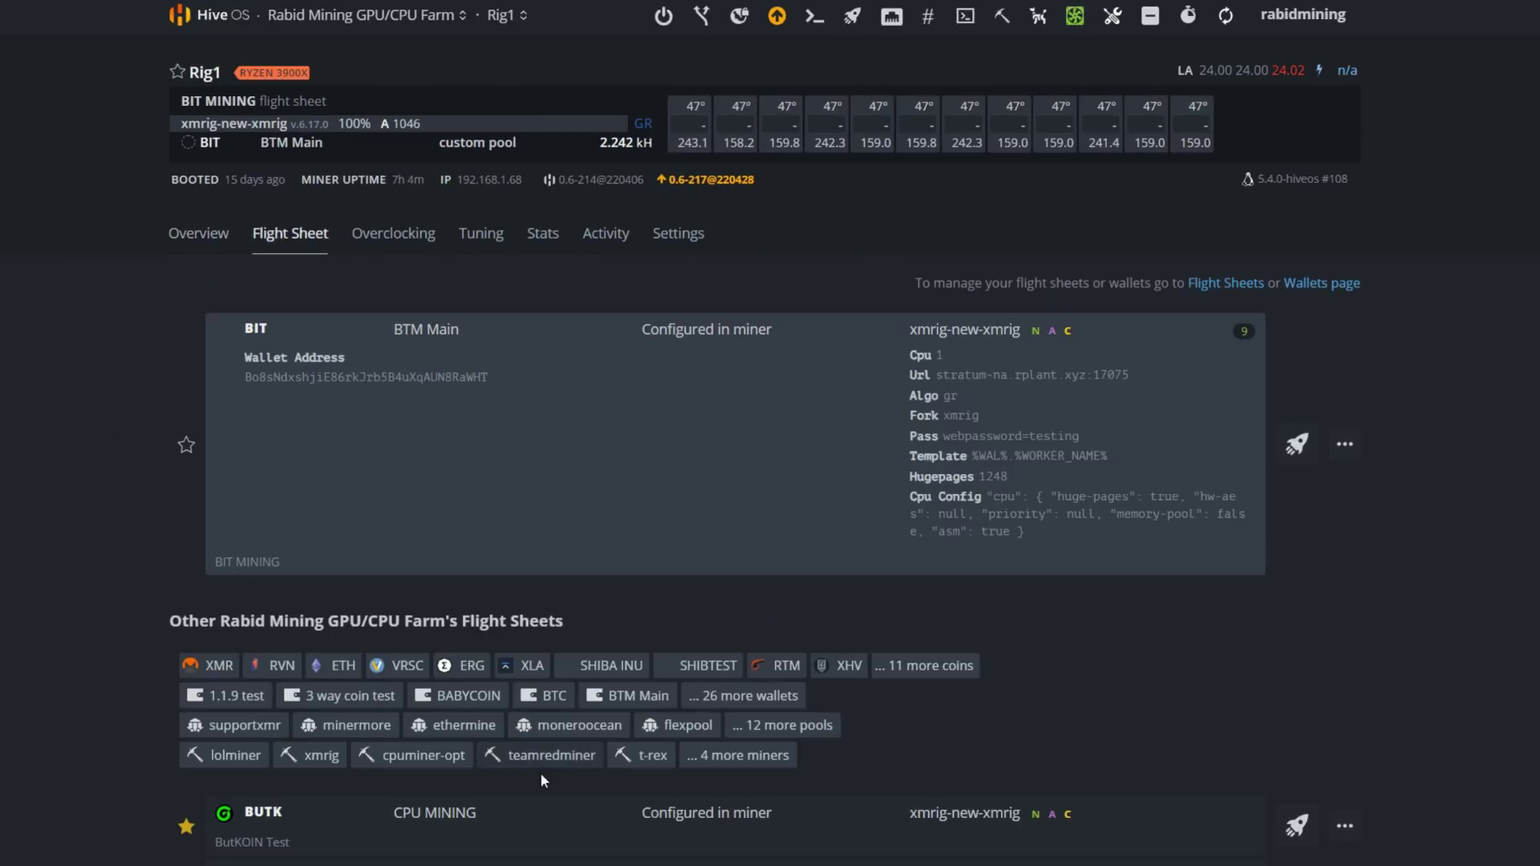
scroll(541, 772, "down", 13)
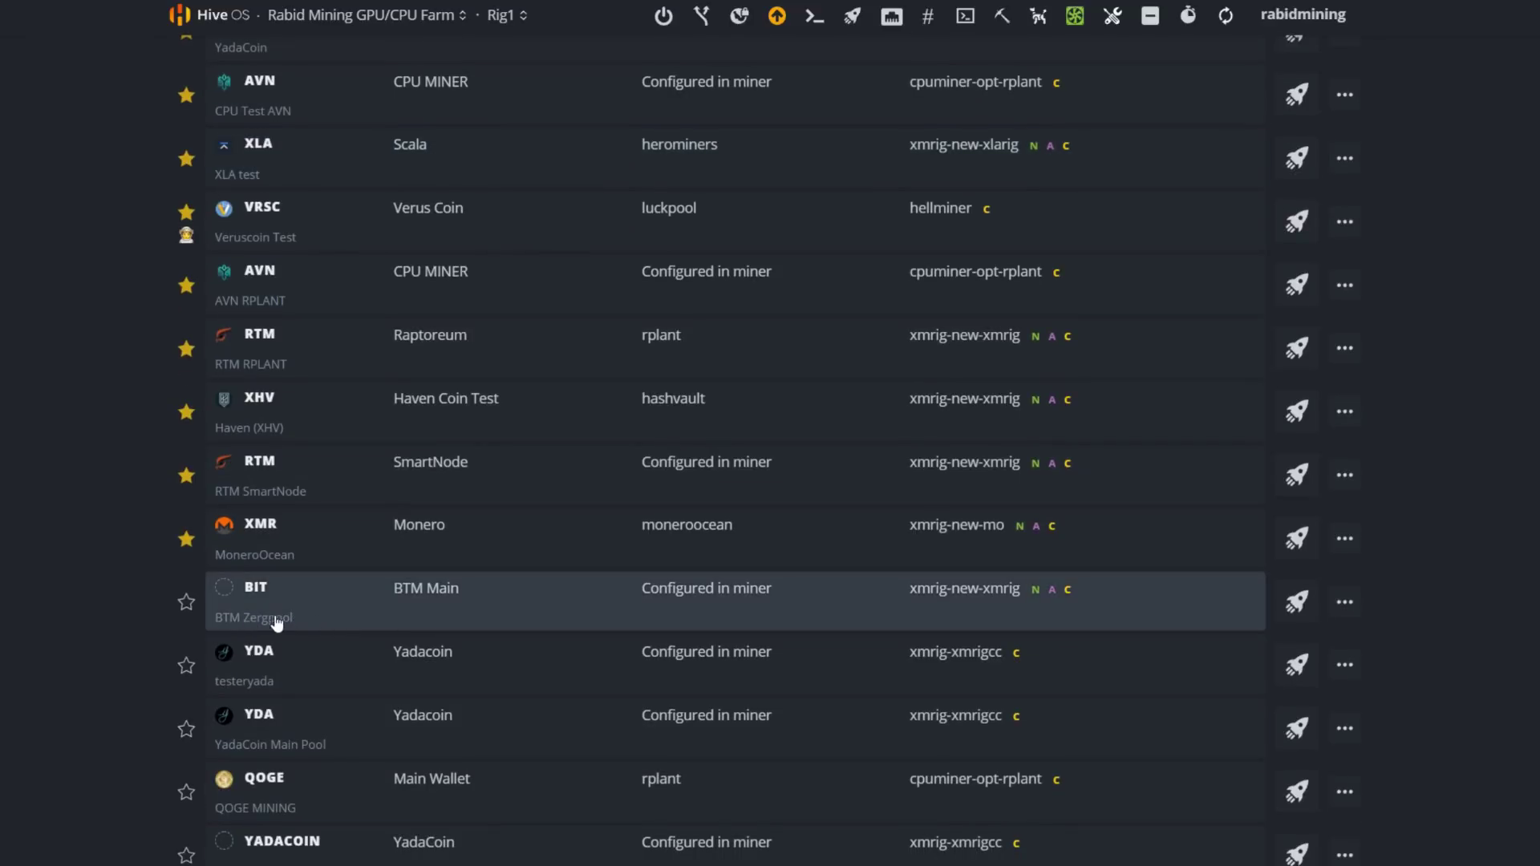
scroll(192, 634, "up", 14)
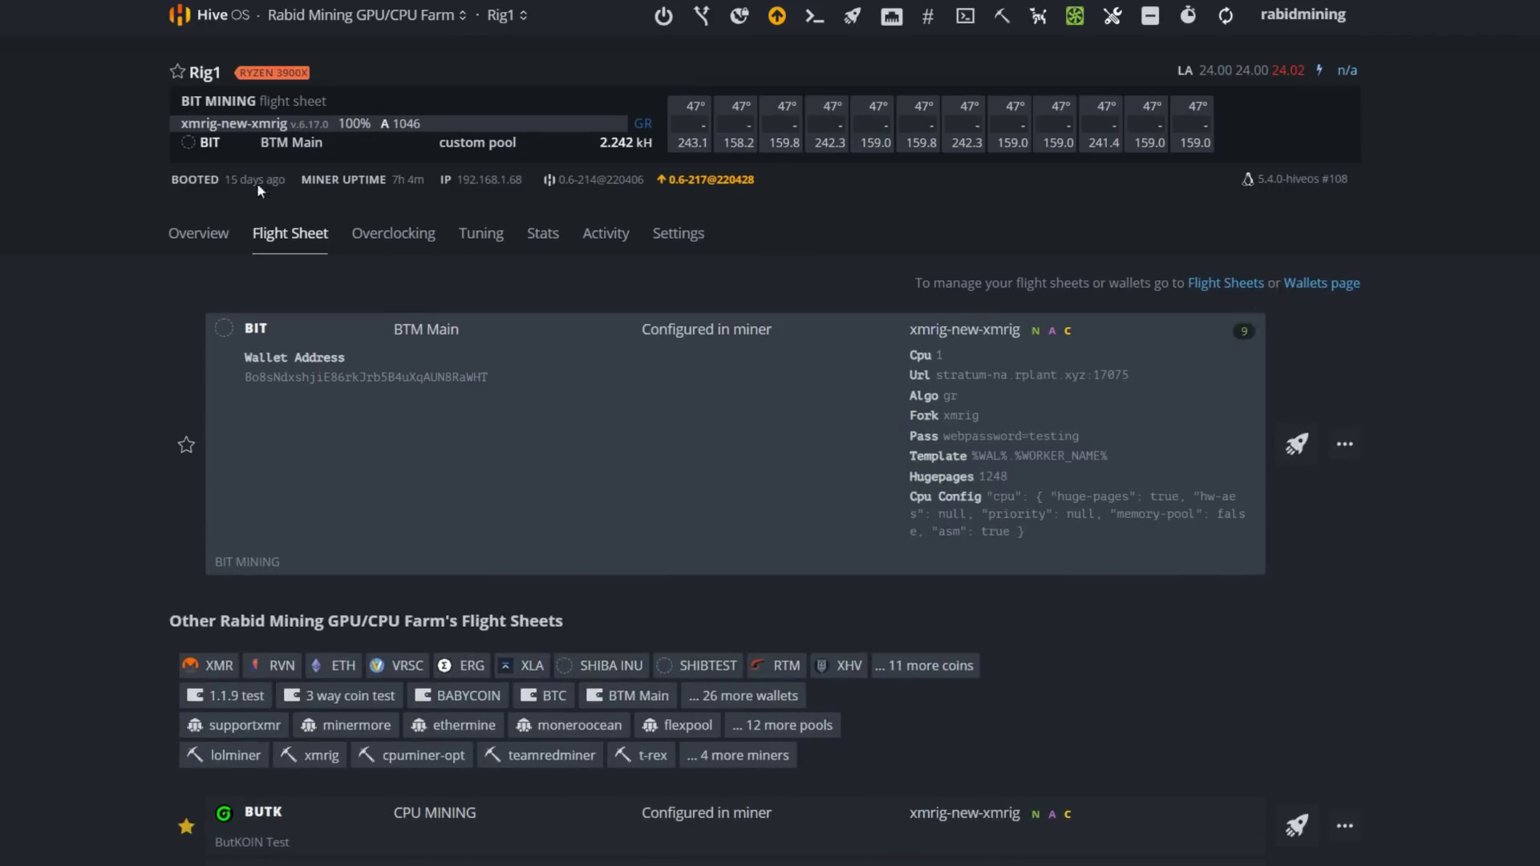
left_click(365, 14)
left_click(361, 152)
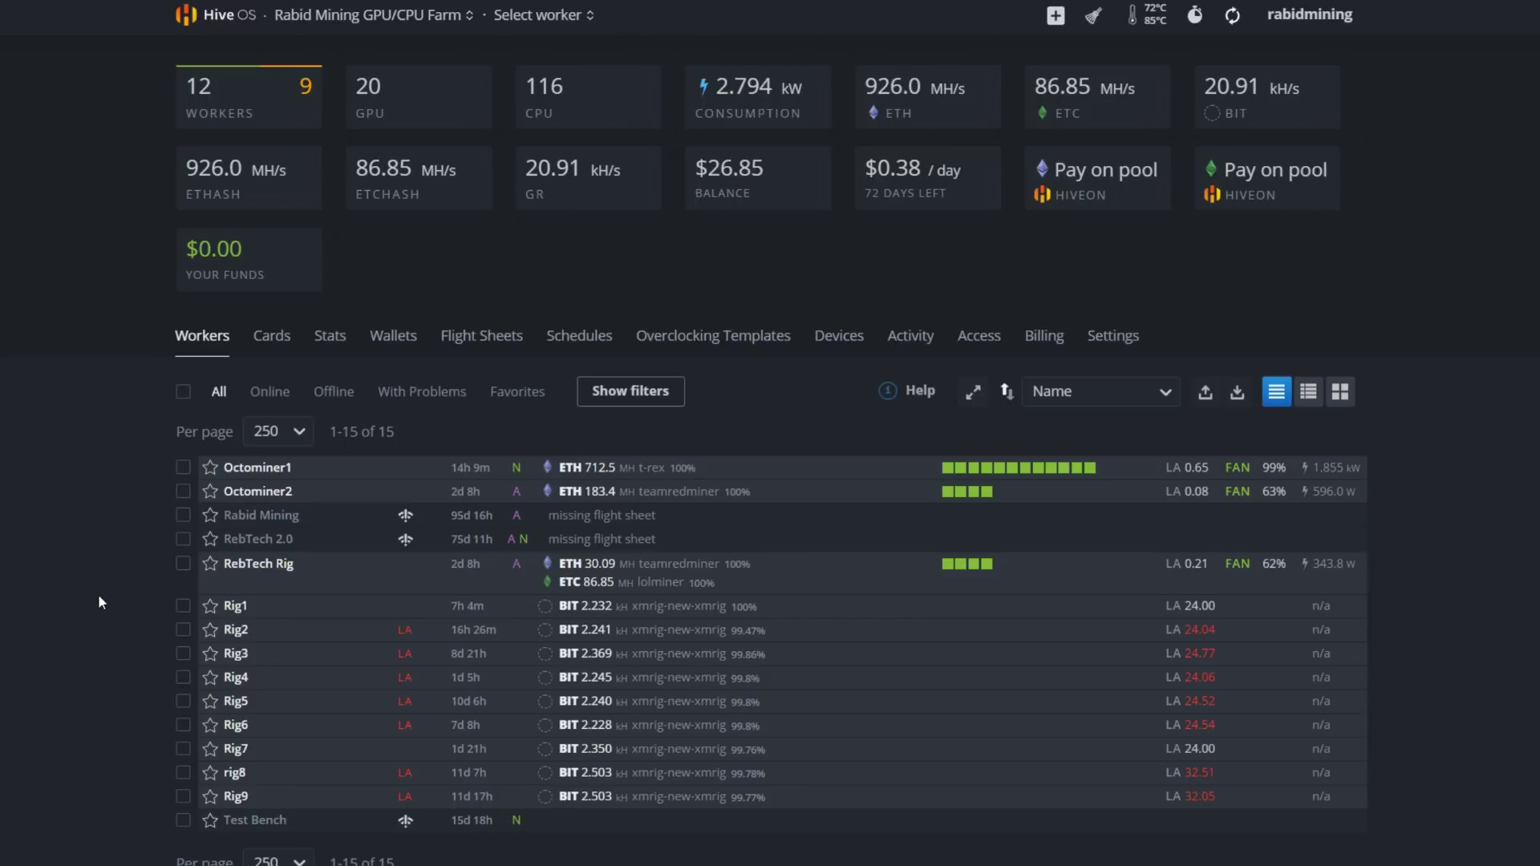
Select the nine workers Rig1 through Rig9
left_click(183, 606)
left_click(184, 630)
left_click(184, 654)
left_click(183, 678)
left_click(183, 701)
left_click(184, 725)
left_click(184, 749)
left_click(184, 773)
left_click(184, 796)
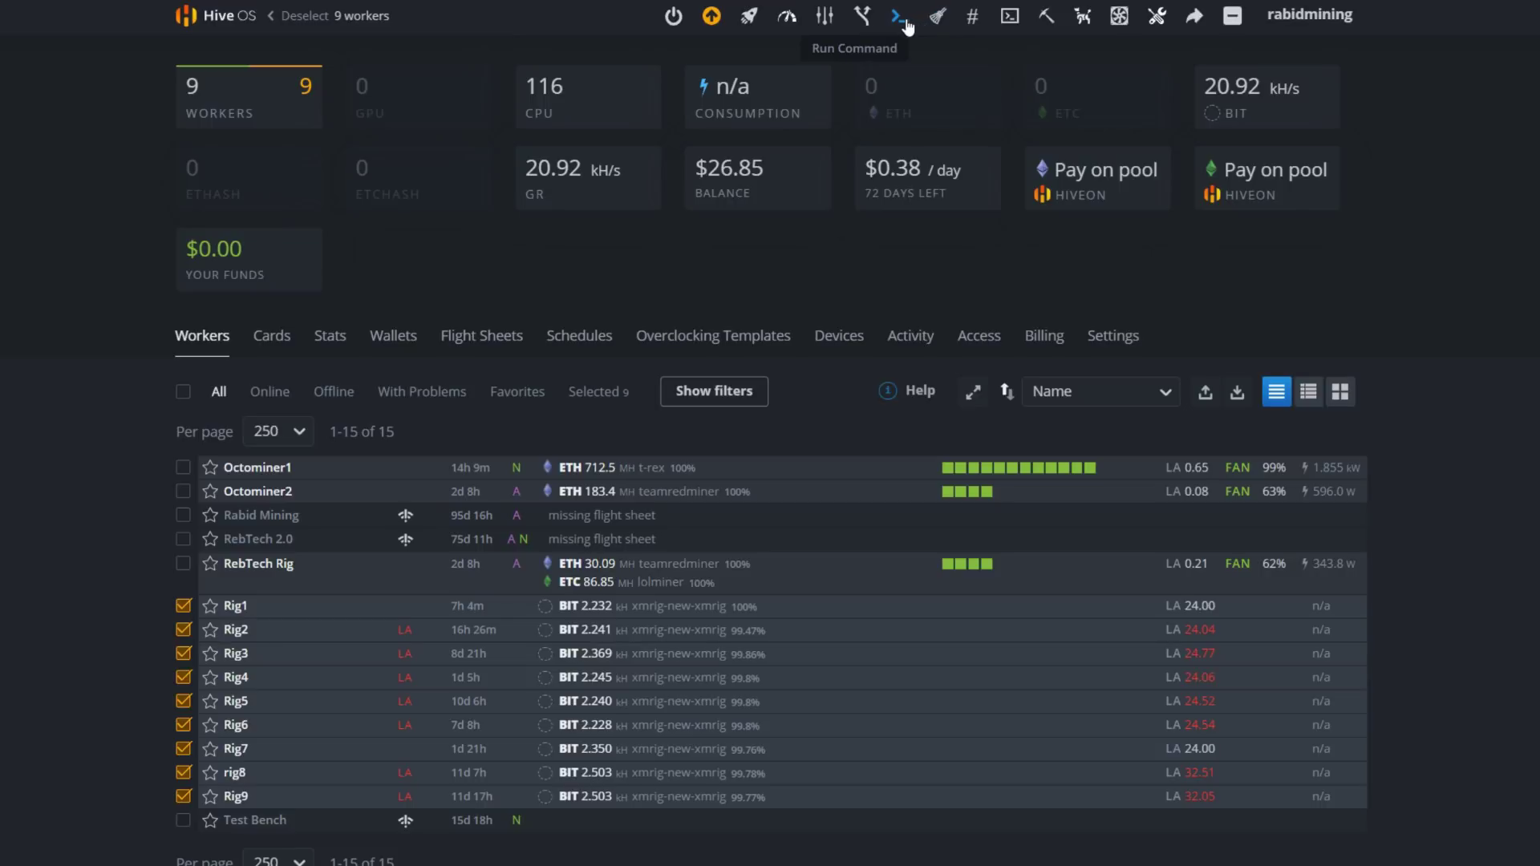
Apply the BTM Zergpool flight sheet, filtered by coin BIT, to the nine rigs
left_click(751, 18)
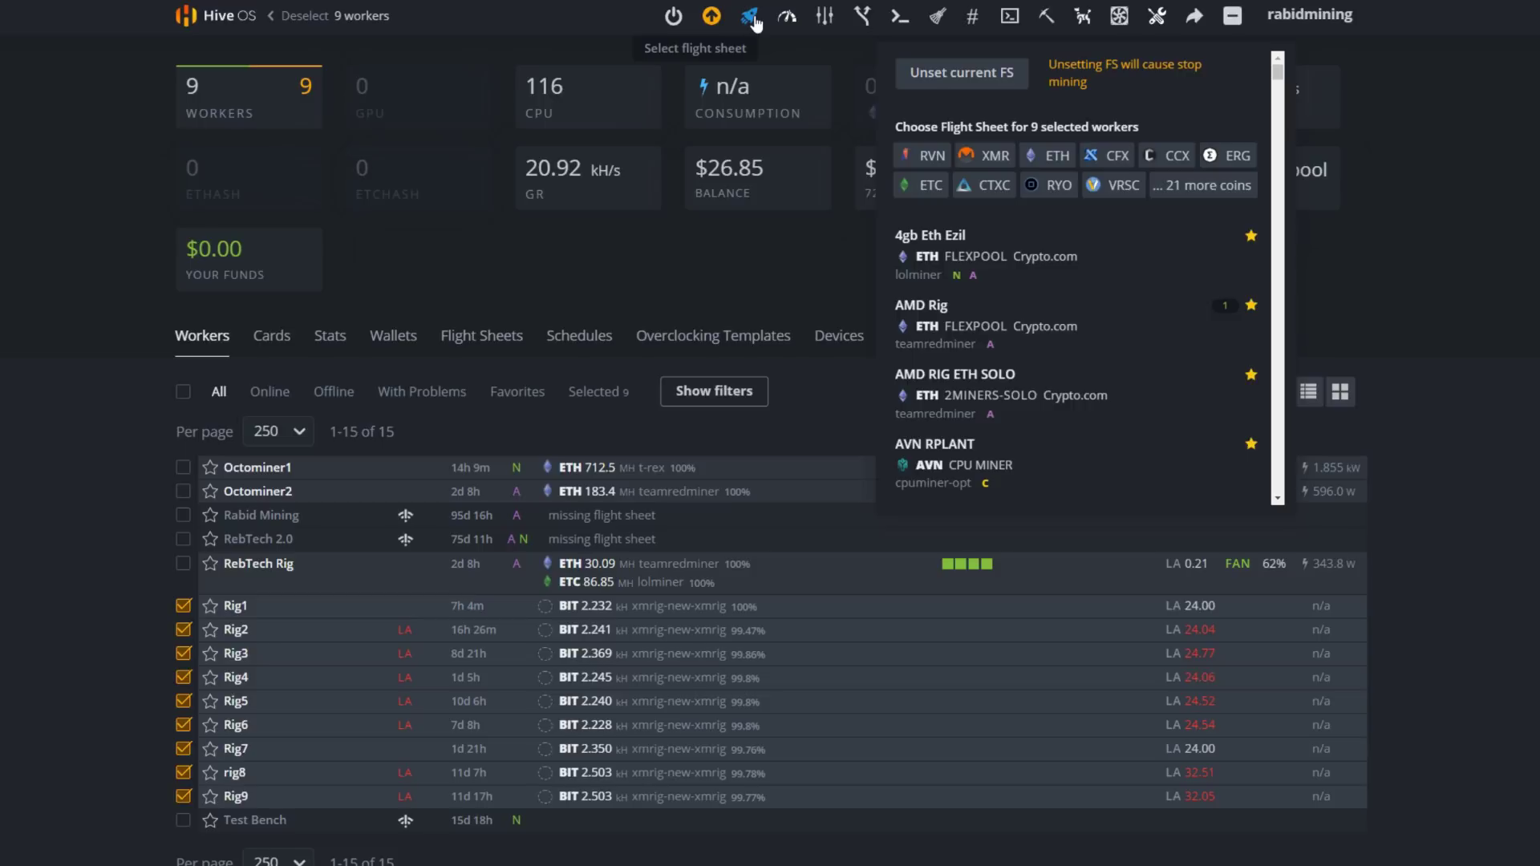
left_click(1188, 190)
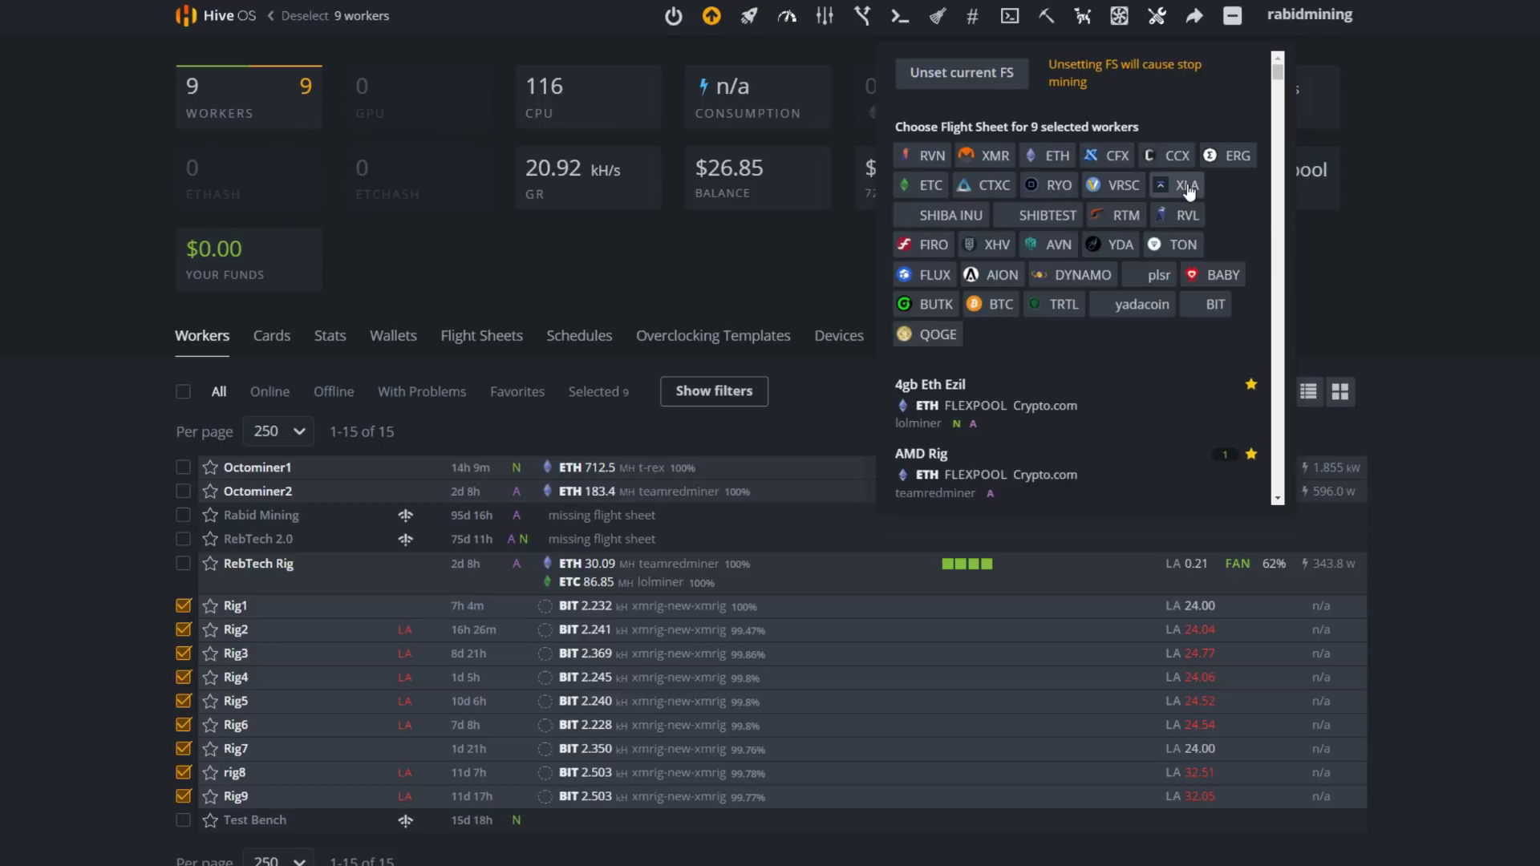
left_click(1211, 313)
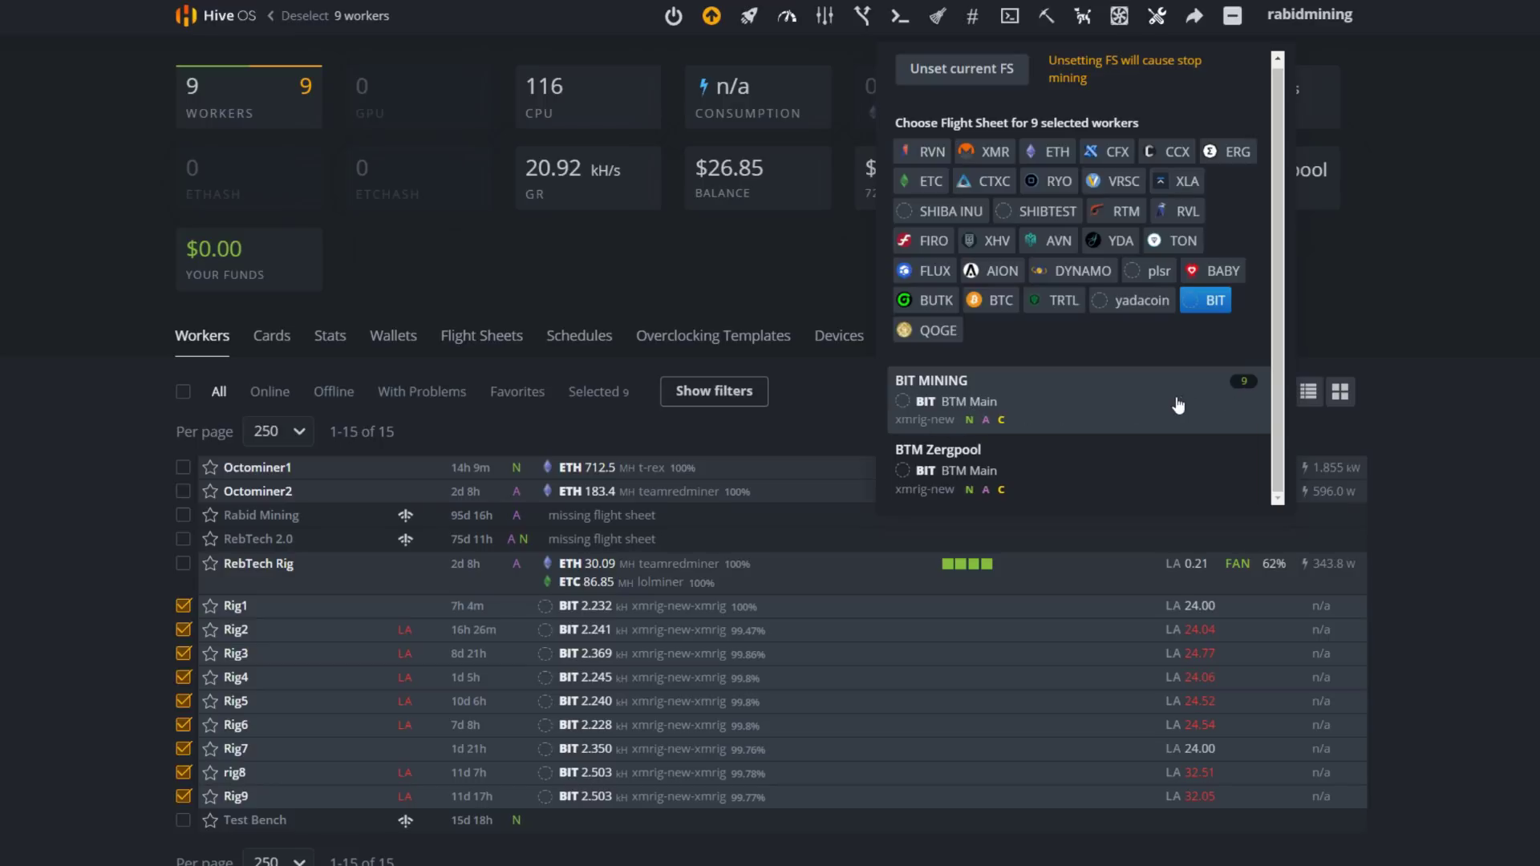
left_click(957, 470)
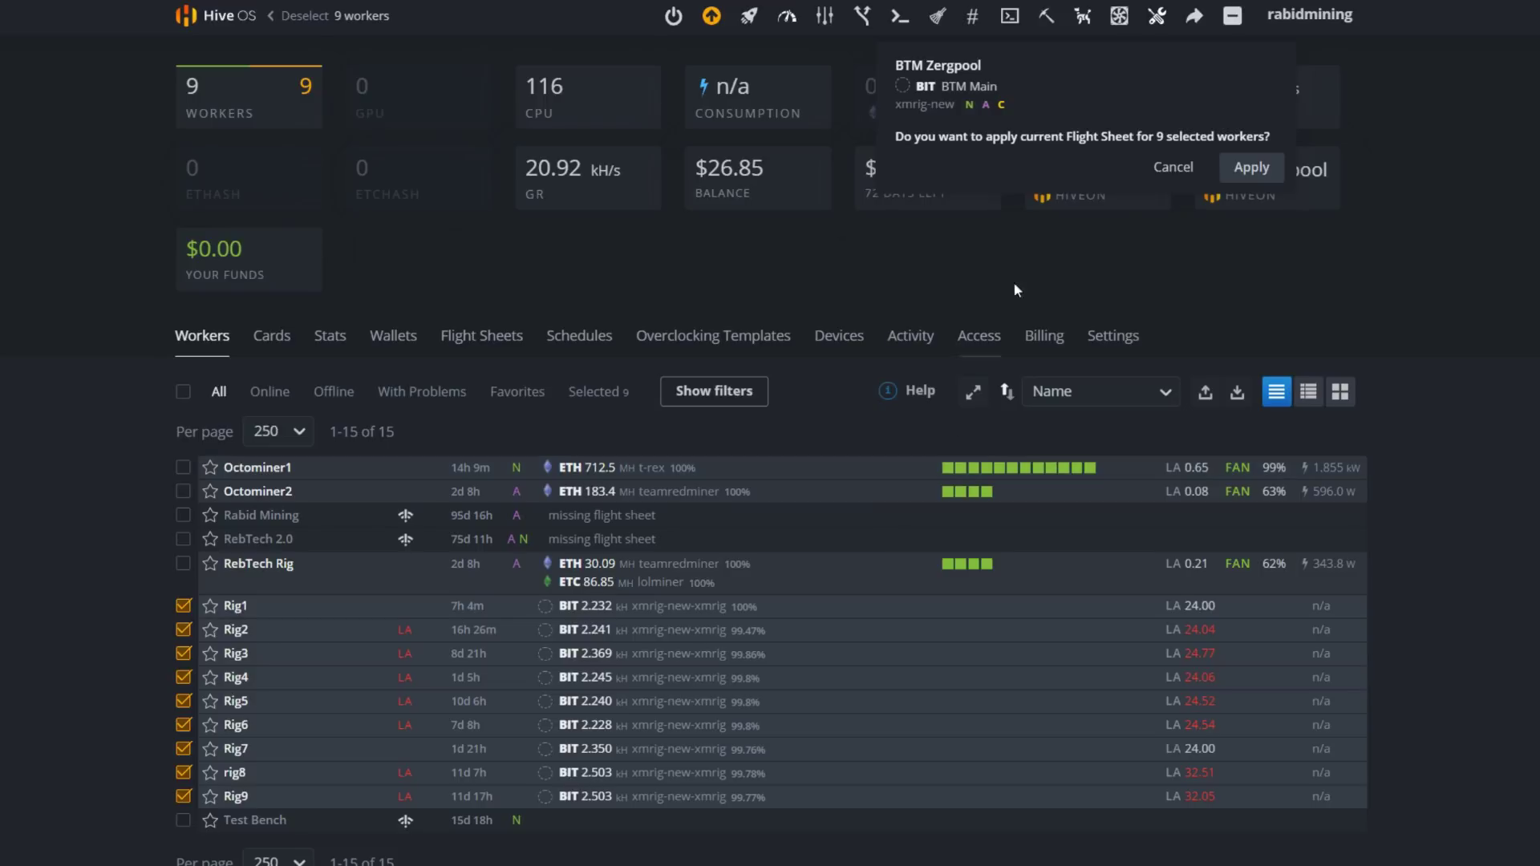
left_click(1251, 169)
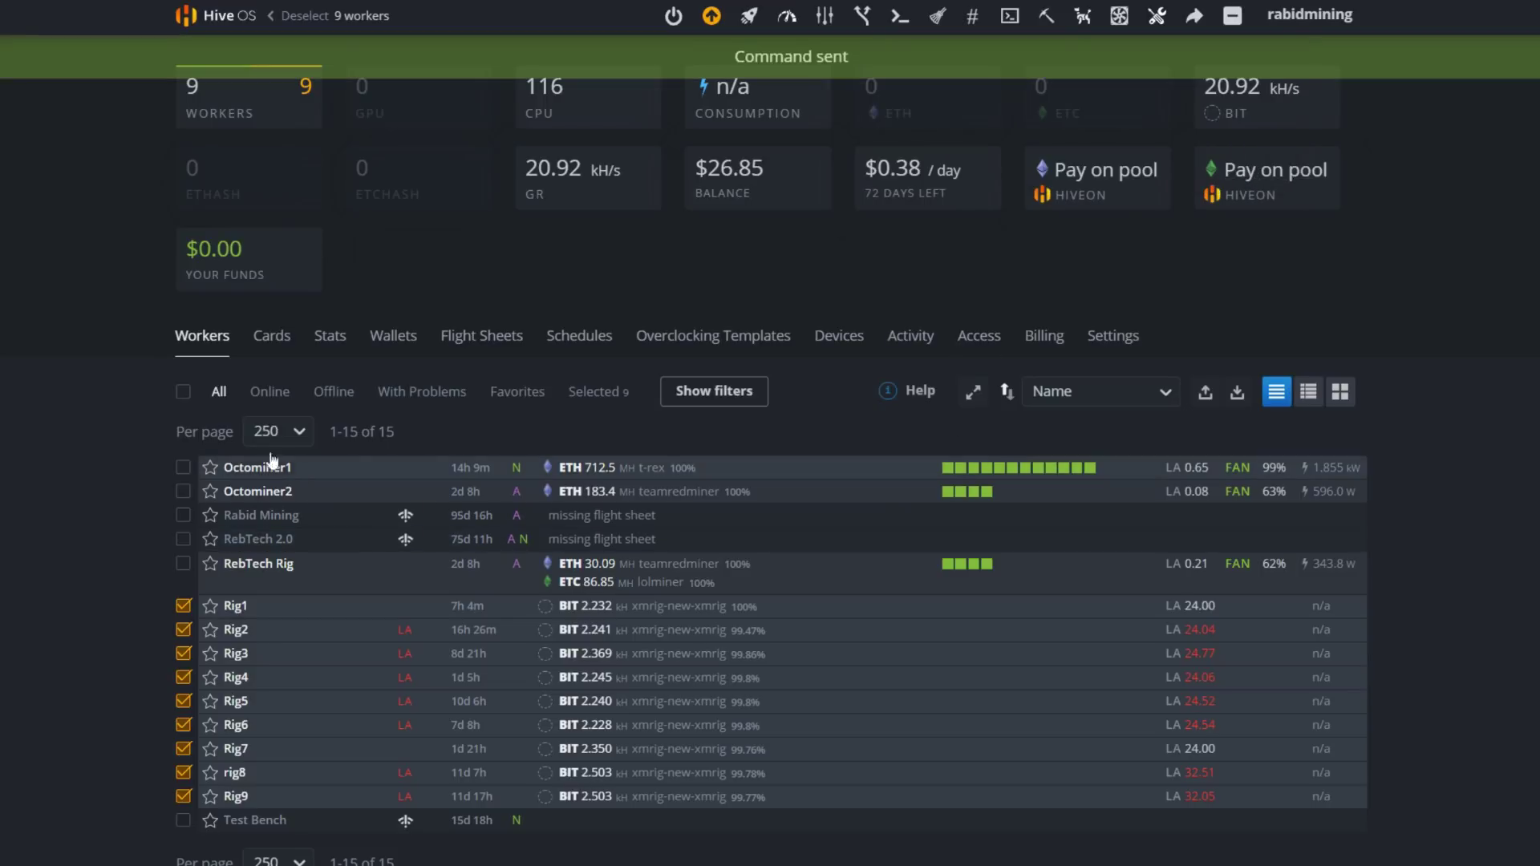
Refresh the workers list, open Rig1, and launch its browser terminal via Remote Access
left_click(183, 392)
left_click(183, 391)
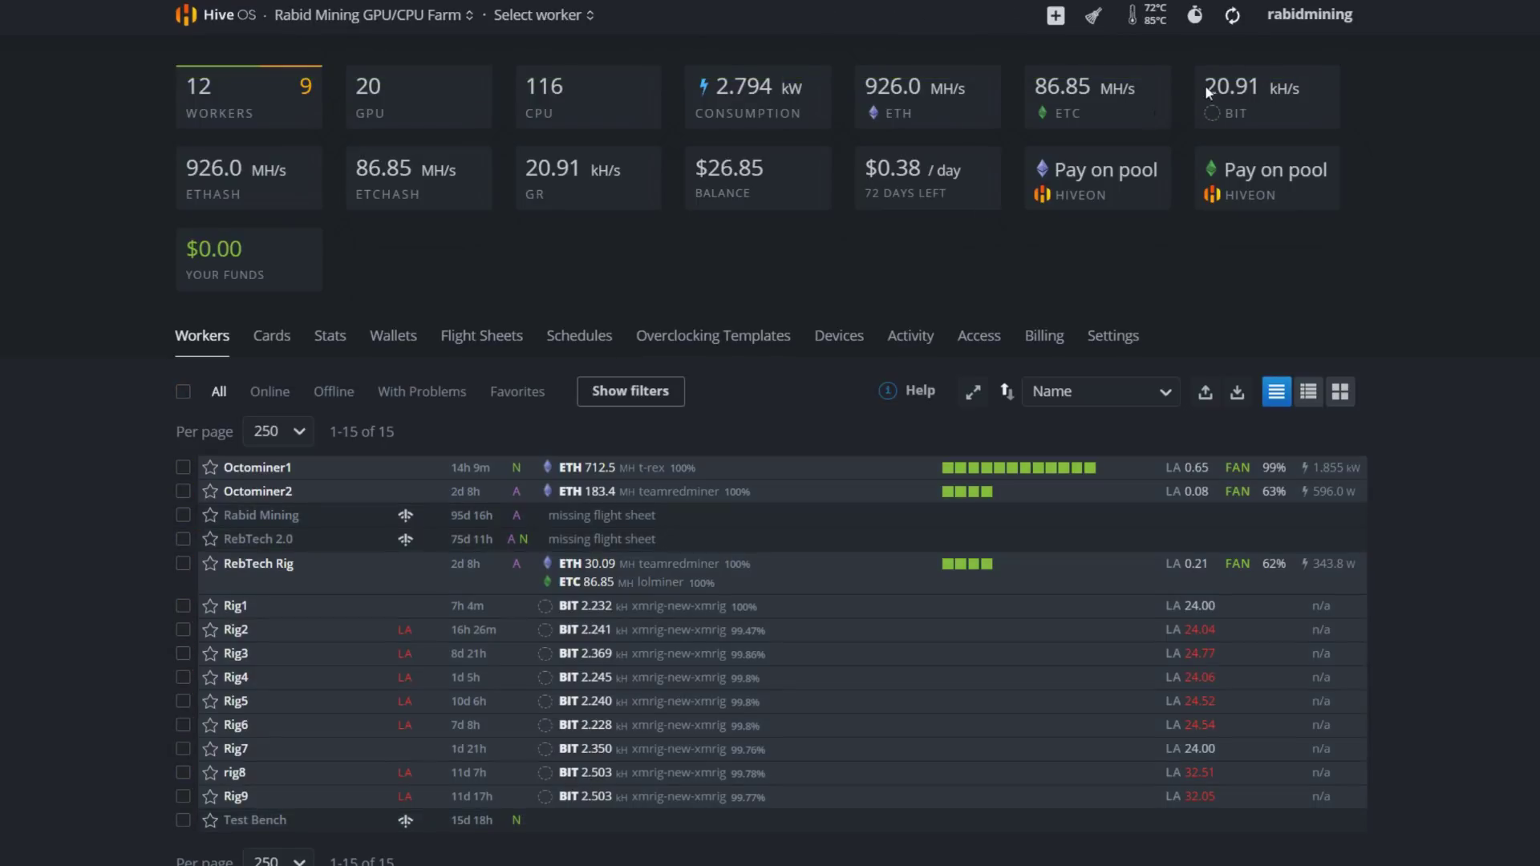
left_click(1235, 19)
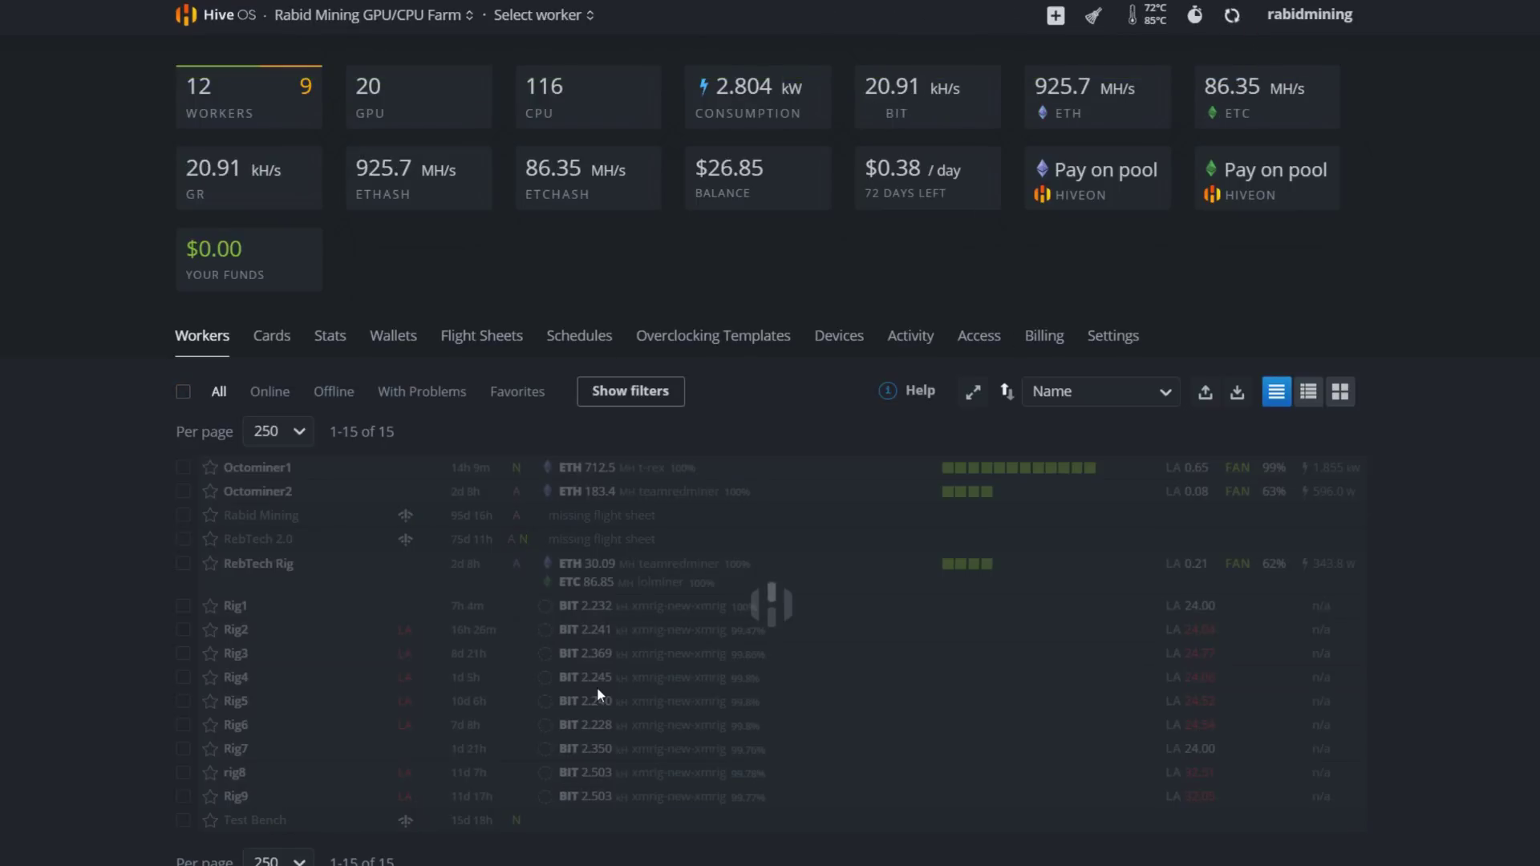
left_click(240, 607)
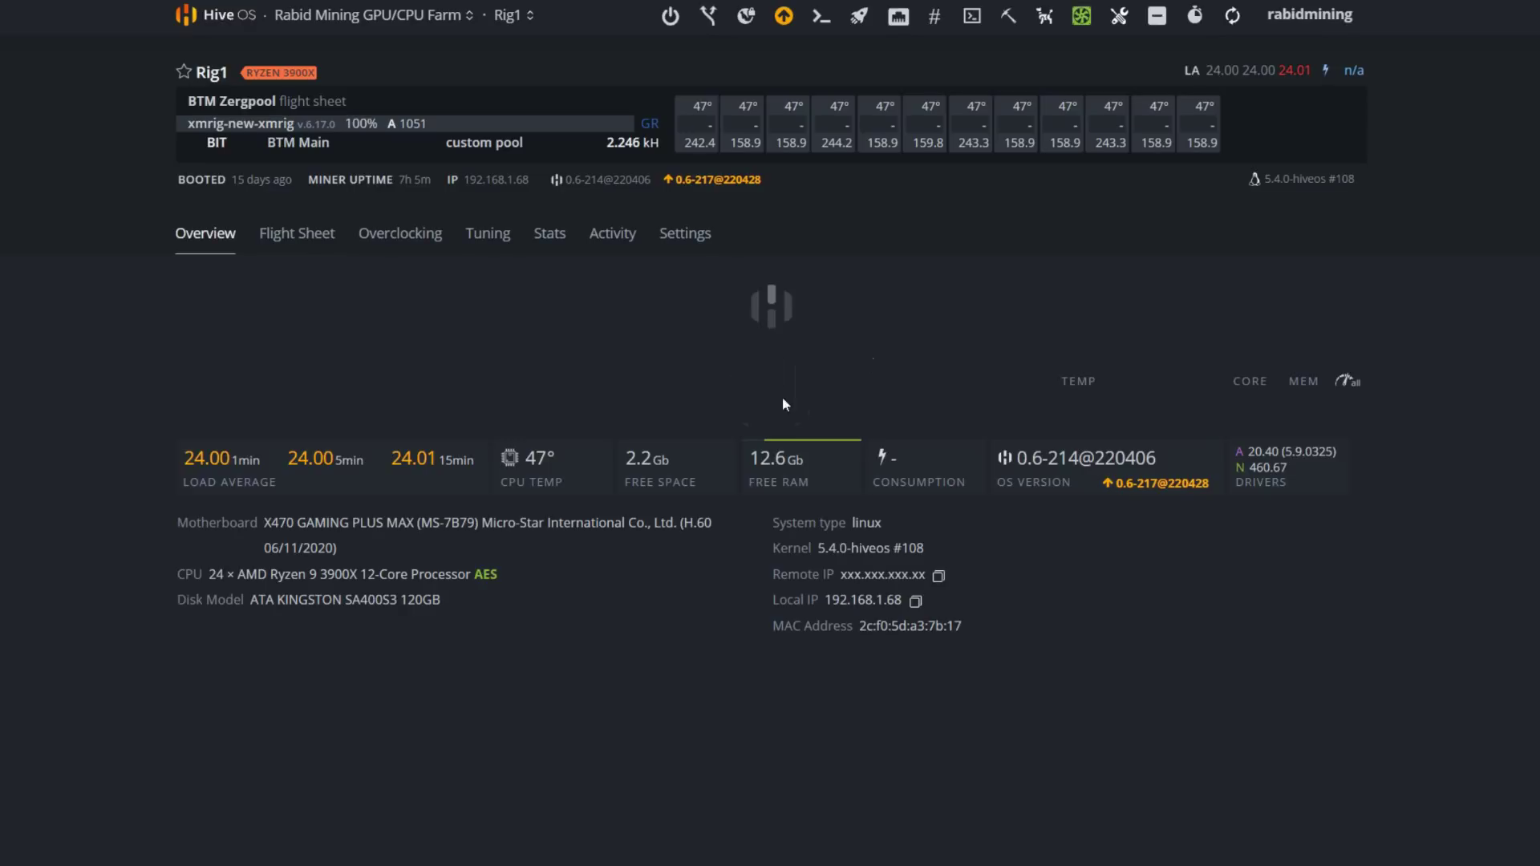
left_click(972, 16)
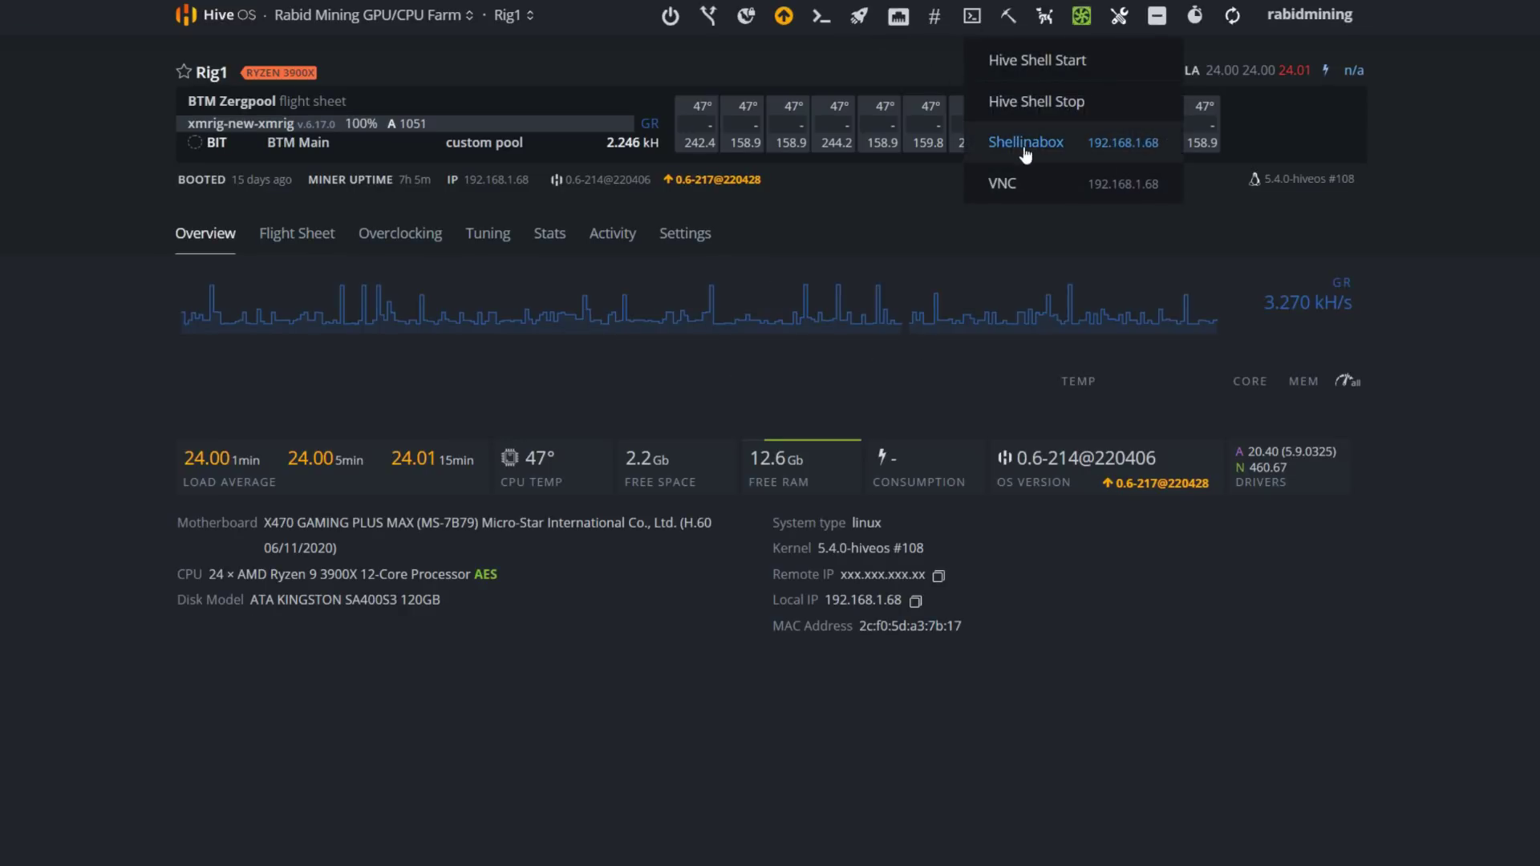
left_click(1017, 147)
Proceed past the certificate warning to 192.168.1.68 and run 'miner' to view XMRig's accepted shares
left_click(595, 395)
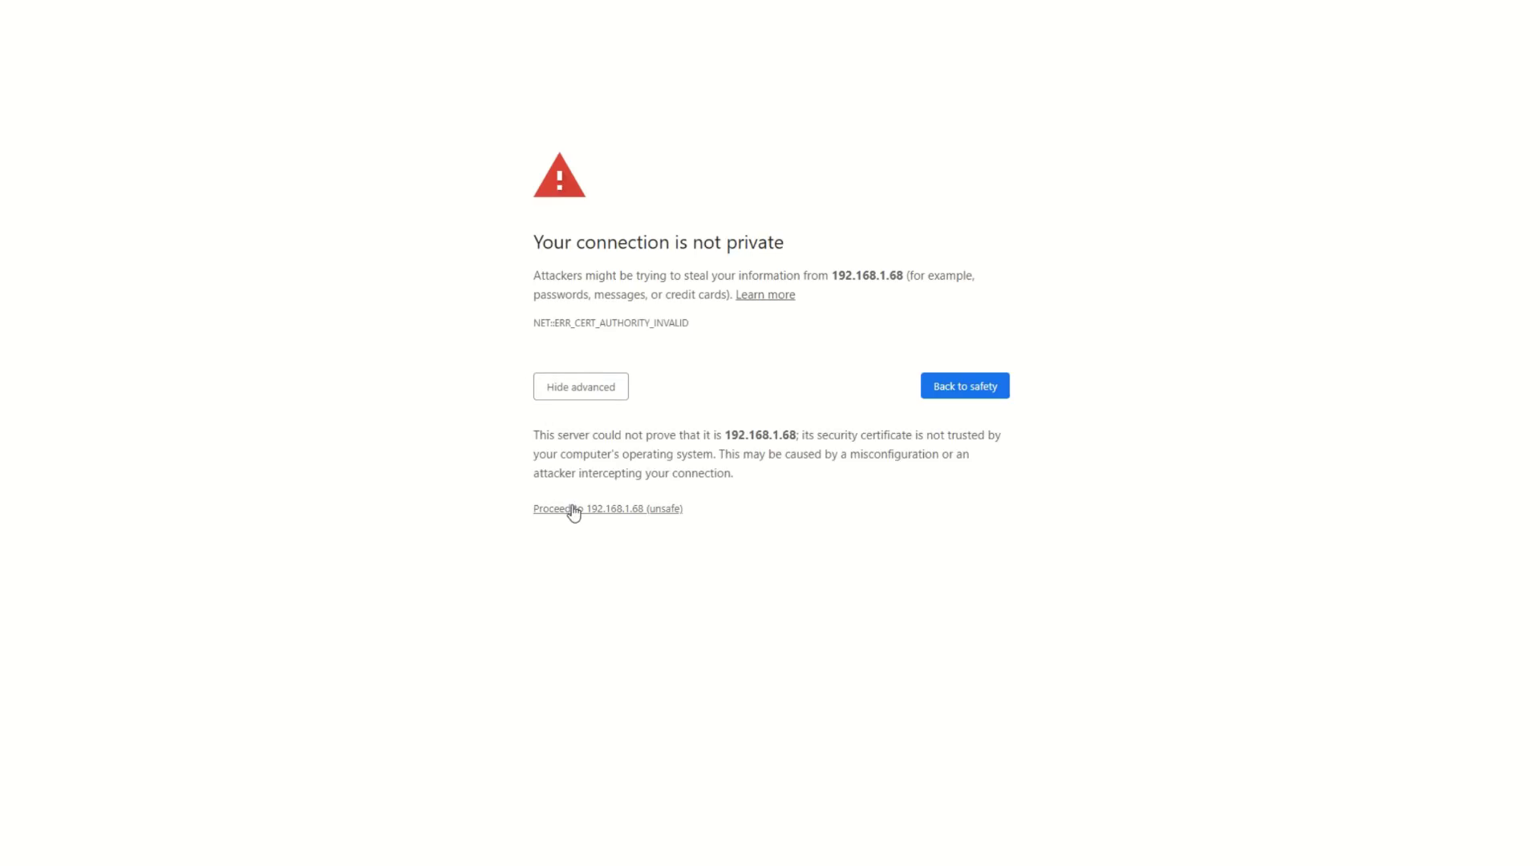
left_click(568, 507)
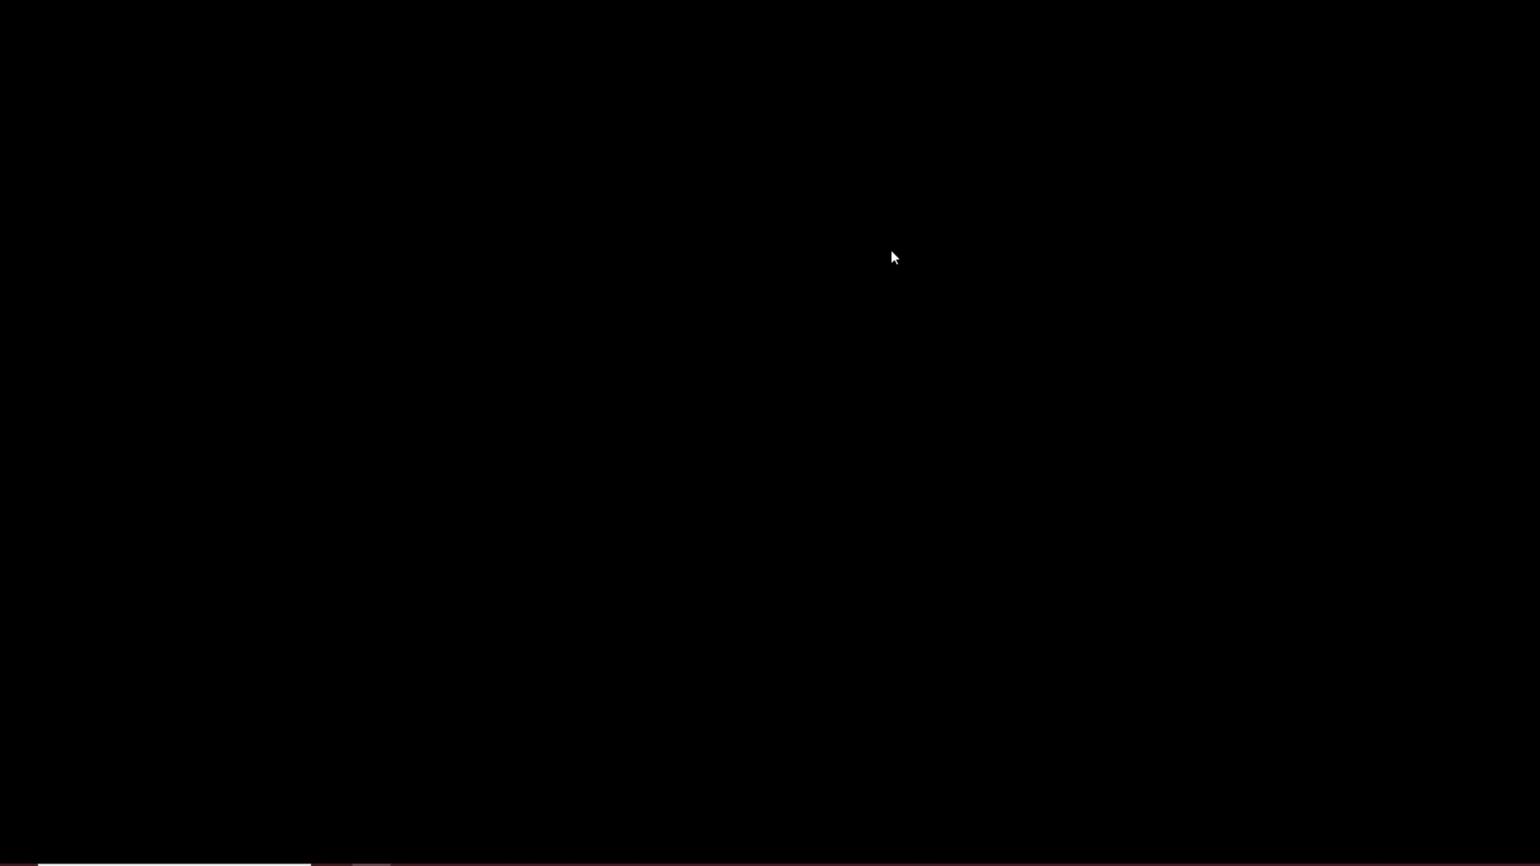
type("miner")
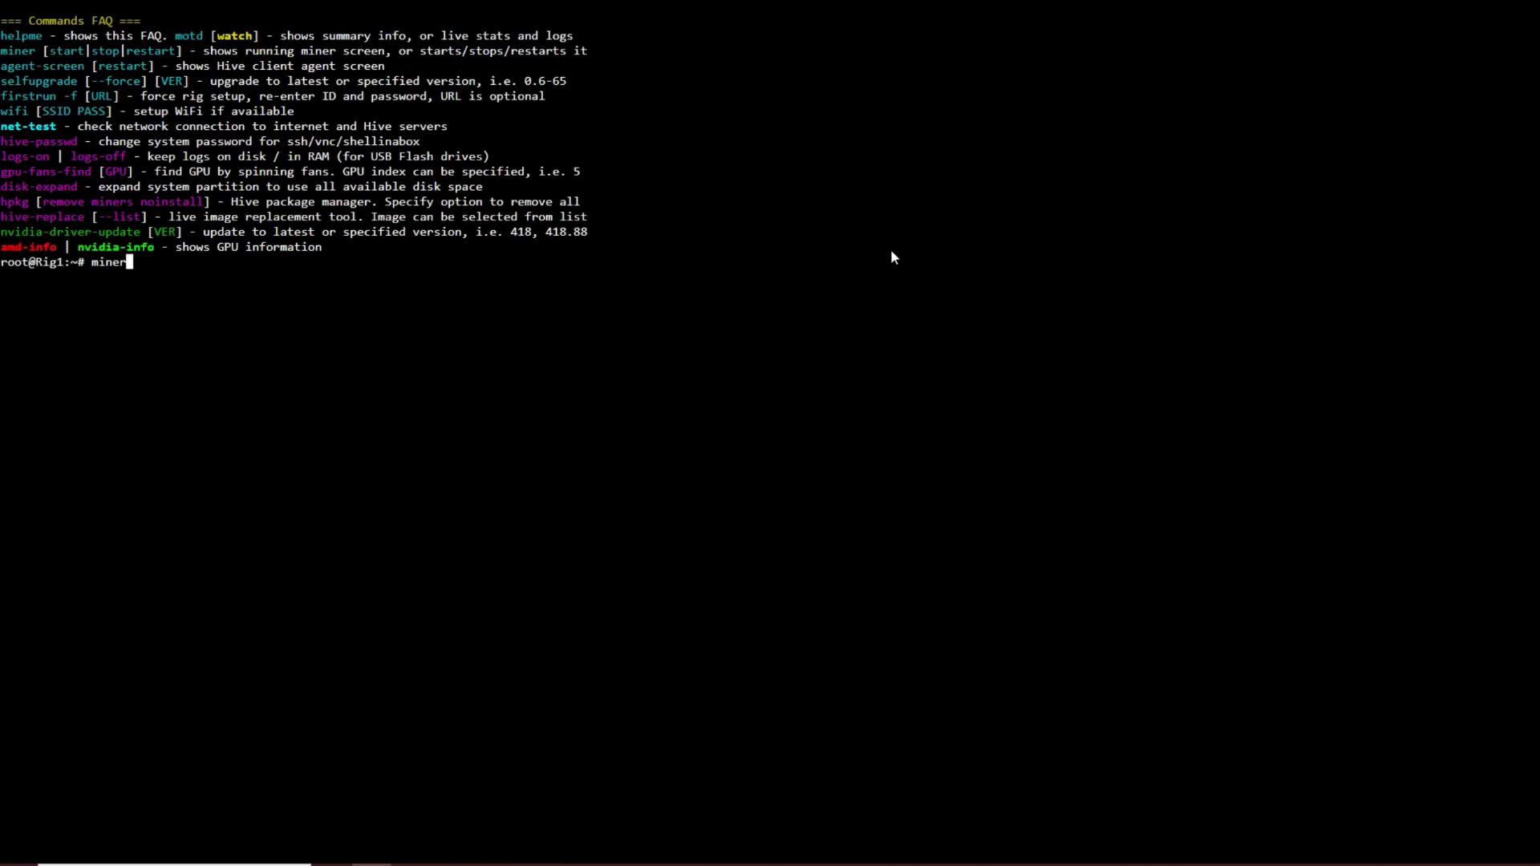
key("Return")
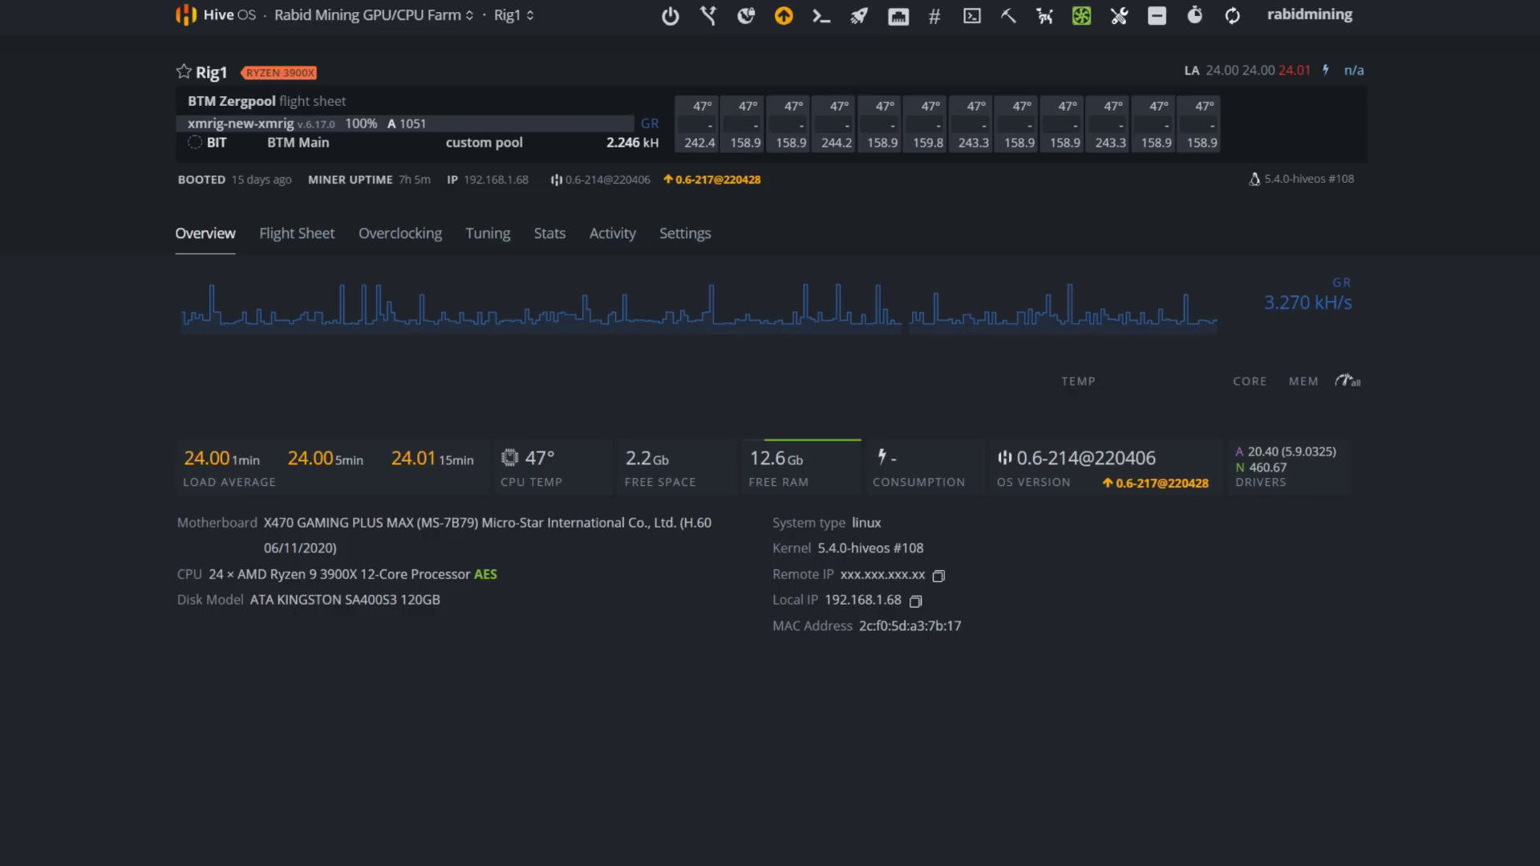
left_click(393, 15)
Refresh the Workers list and check Rig1's BTM Zergpool flight sheet and hashrate
left_click(396, 11)
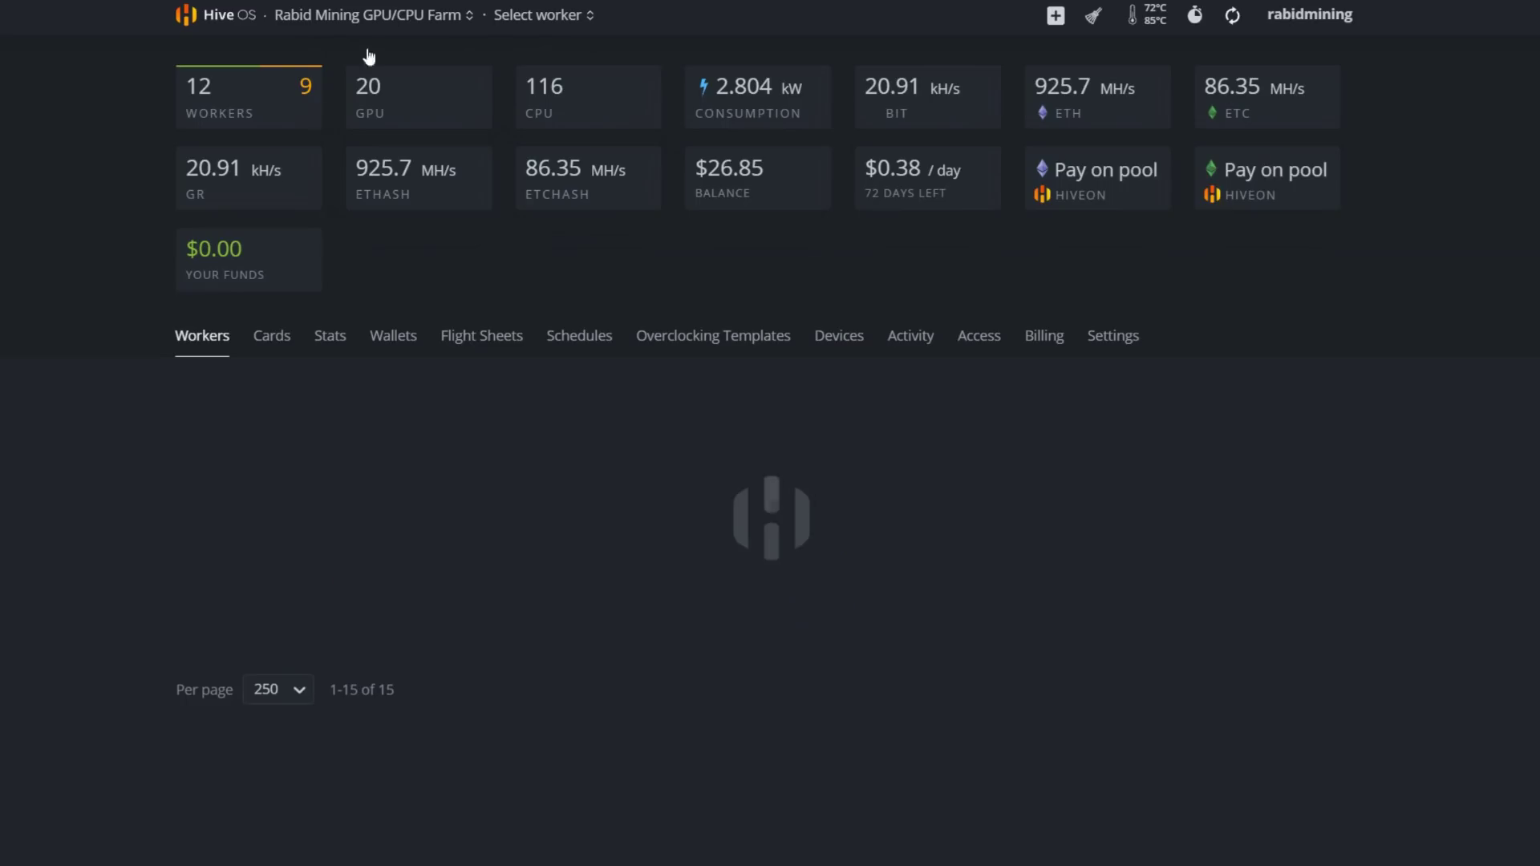
left_click(1236, 25)
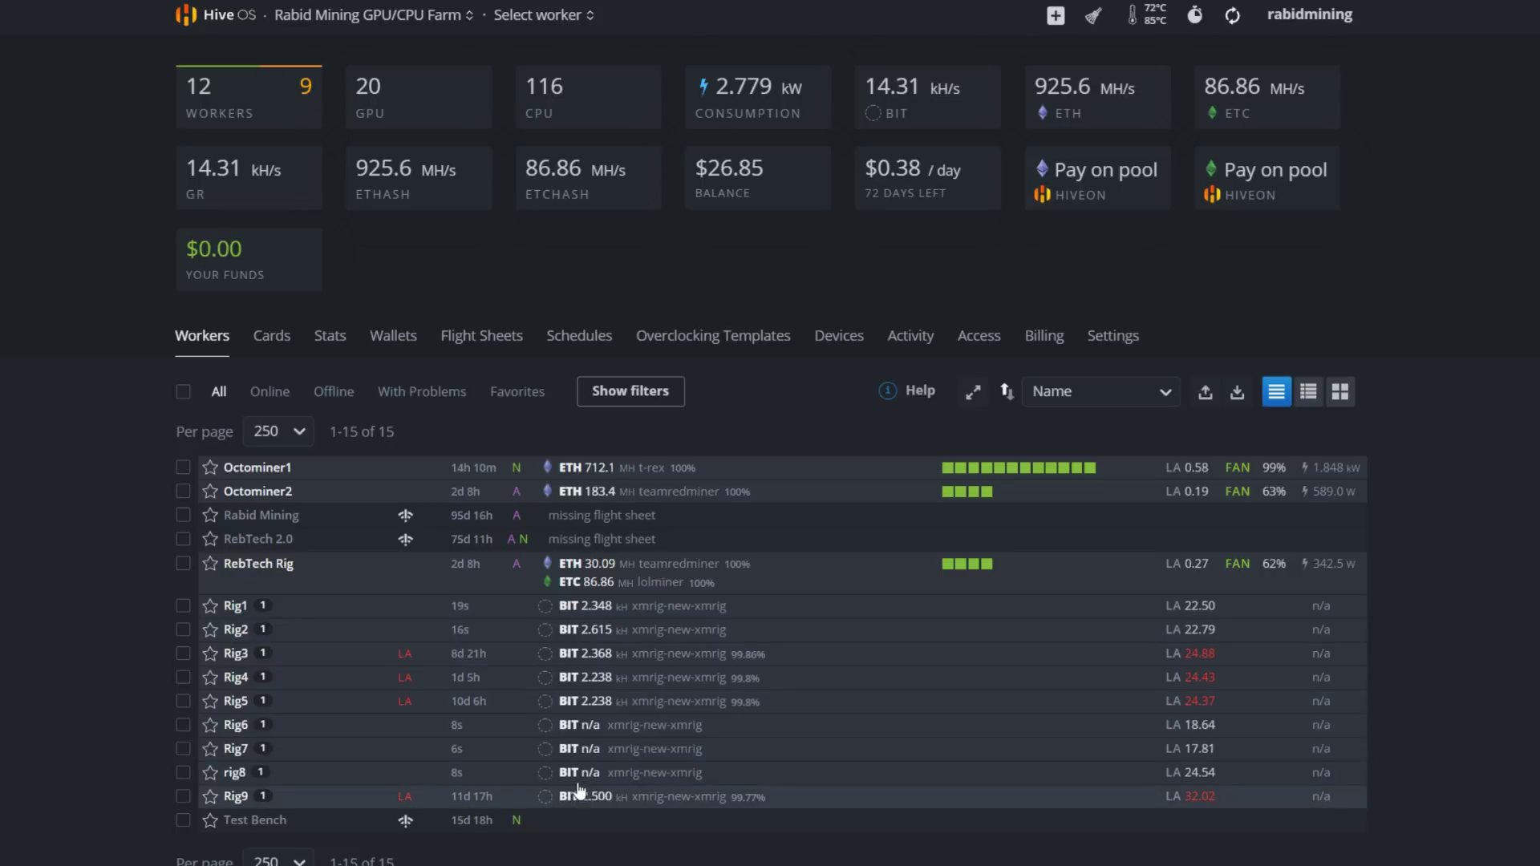
left_click(243, 613)
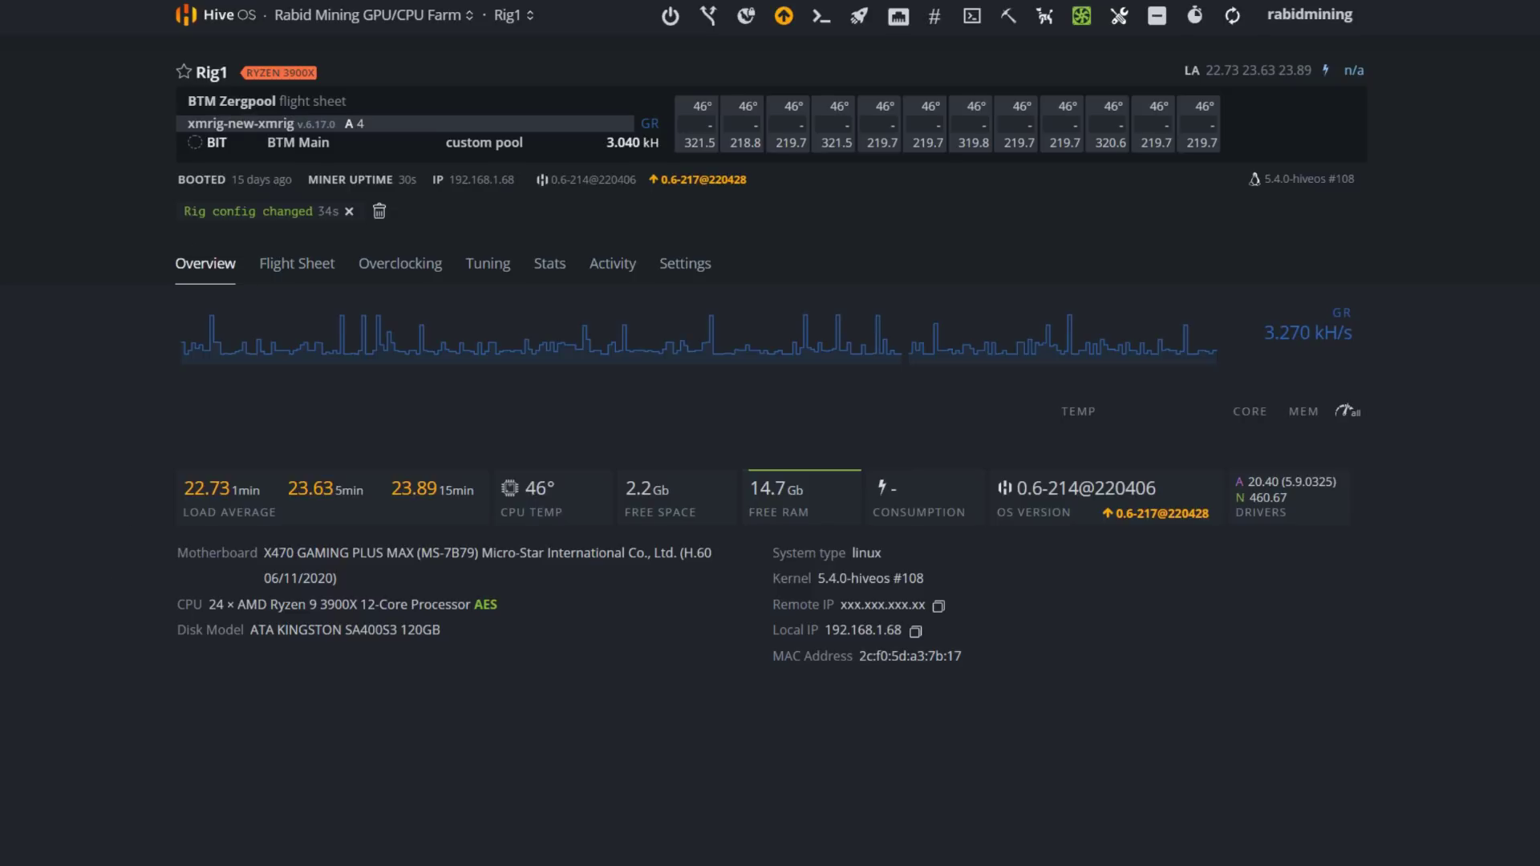
left_click(329, 15)
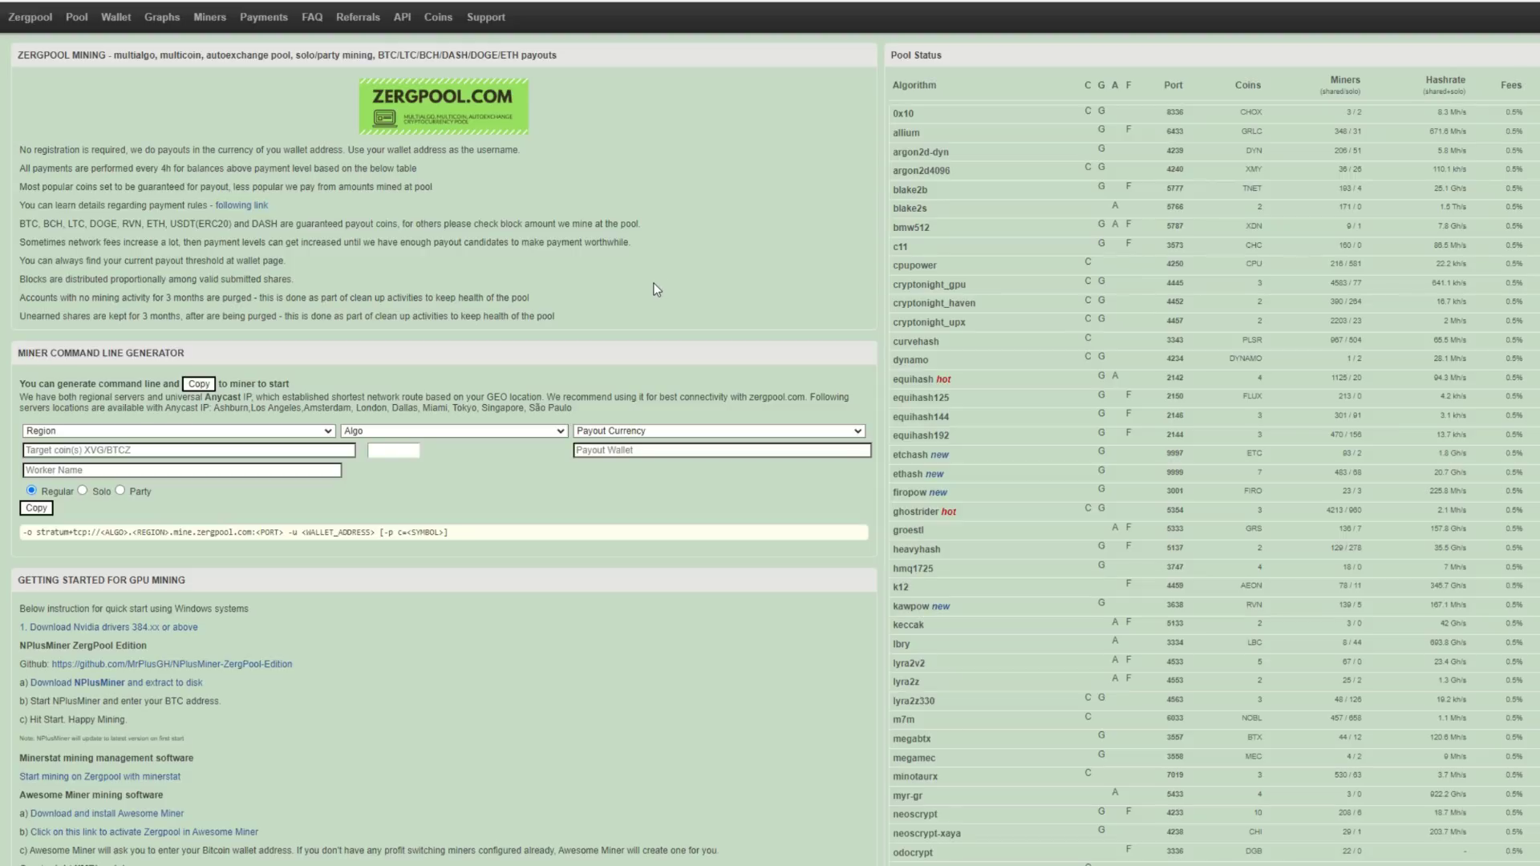
Open the Wallet page from Zergpool's top navigation
left_click(121, 17)
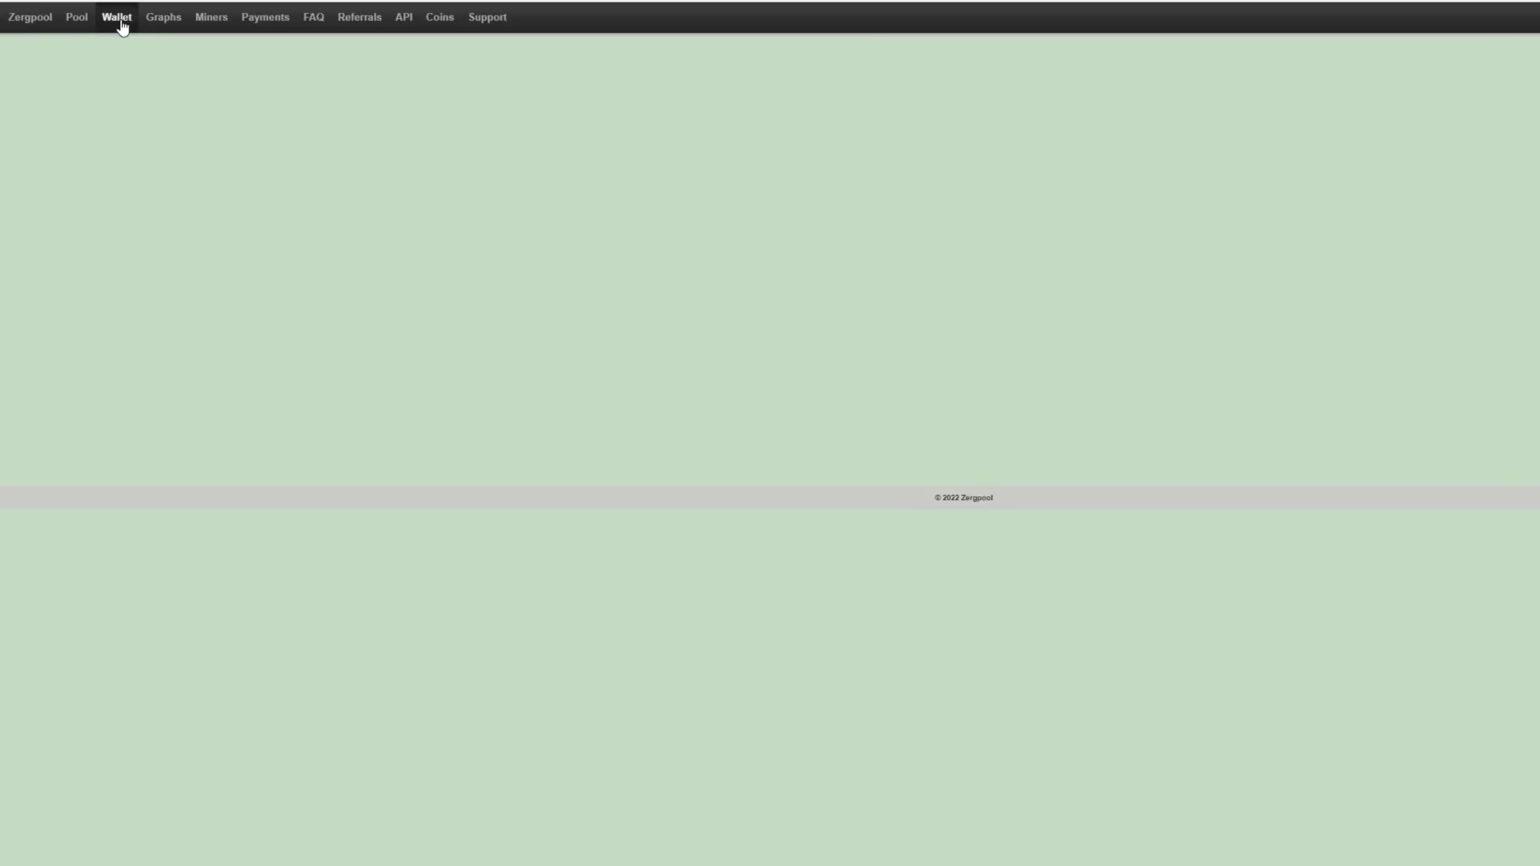